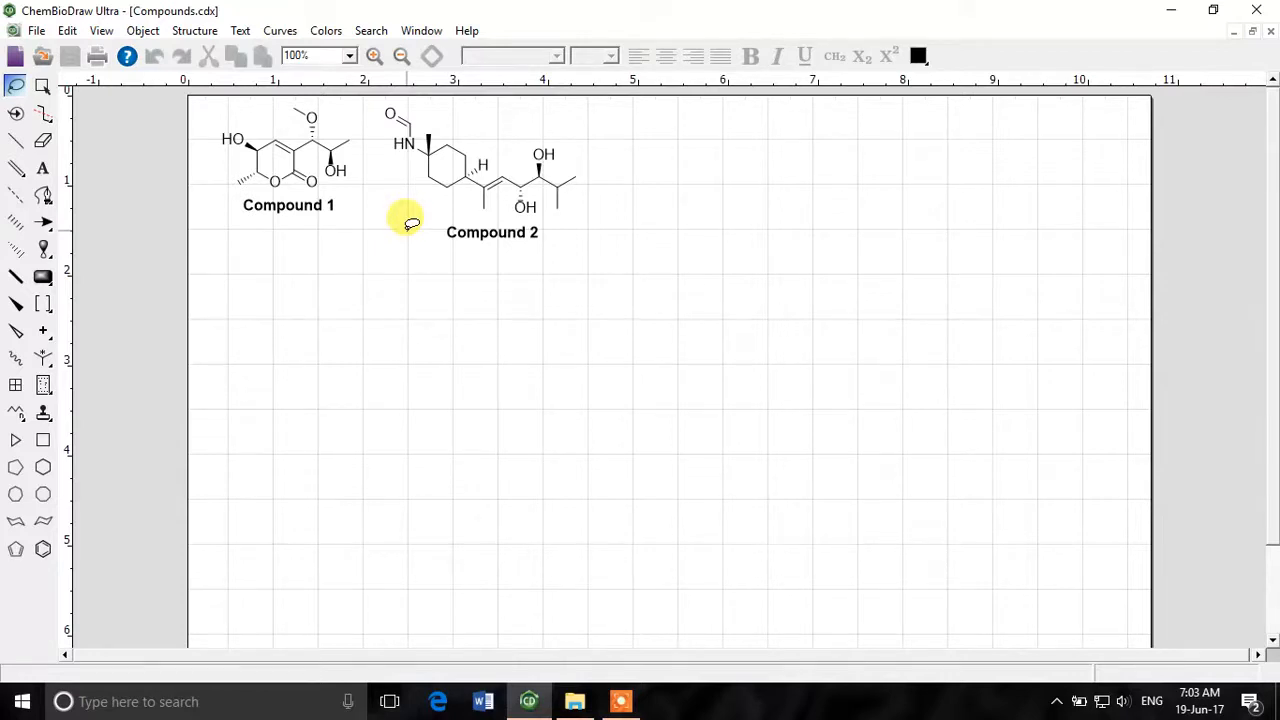
pyautogui.click(143, 31)
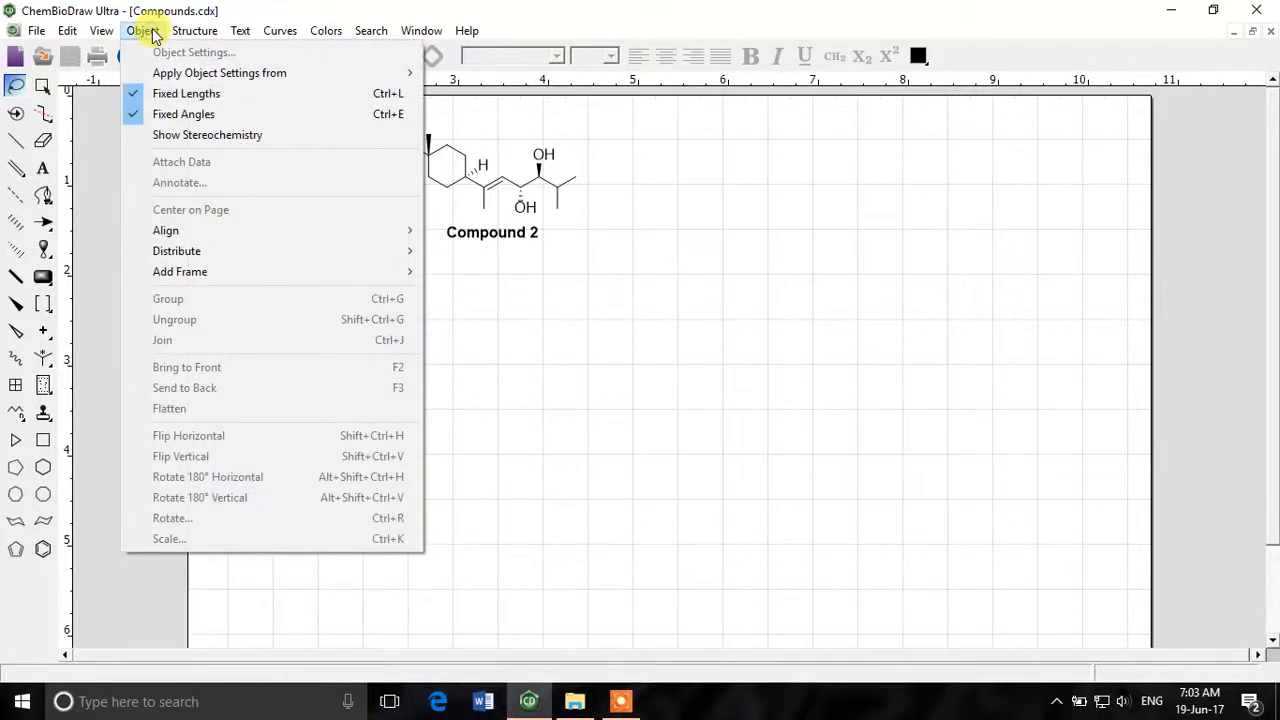
pyautogui.click(806, 190)
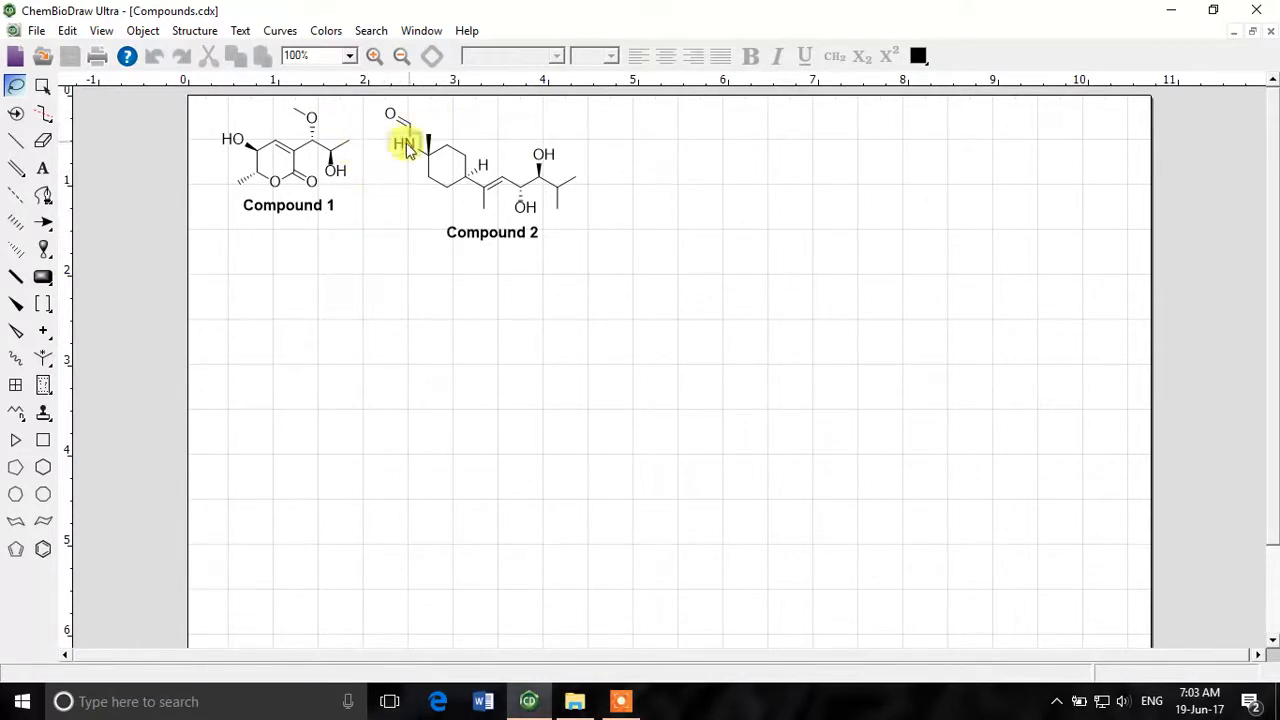
# Step: Select the Compound 1 structure without its label and place a copy of it in the empty area below Compound 2
pyautogui.moveTo(345, 100)
pyautogui.mouseDown()
pyautogui.moveTo(211, 118)
pyautogui.moveTo(200, 177)
pyautogui.moveTo(360, 188)
pyautogui.moveTo(380, 151)
pyautogui.moveTo(363, 129)
pyautogui.moveTo(368, 139)
pyautogui.mouseUp()
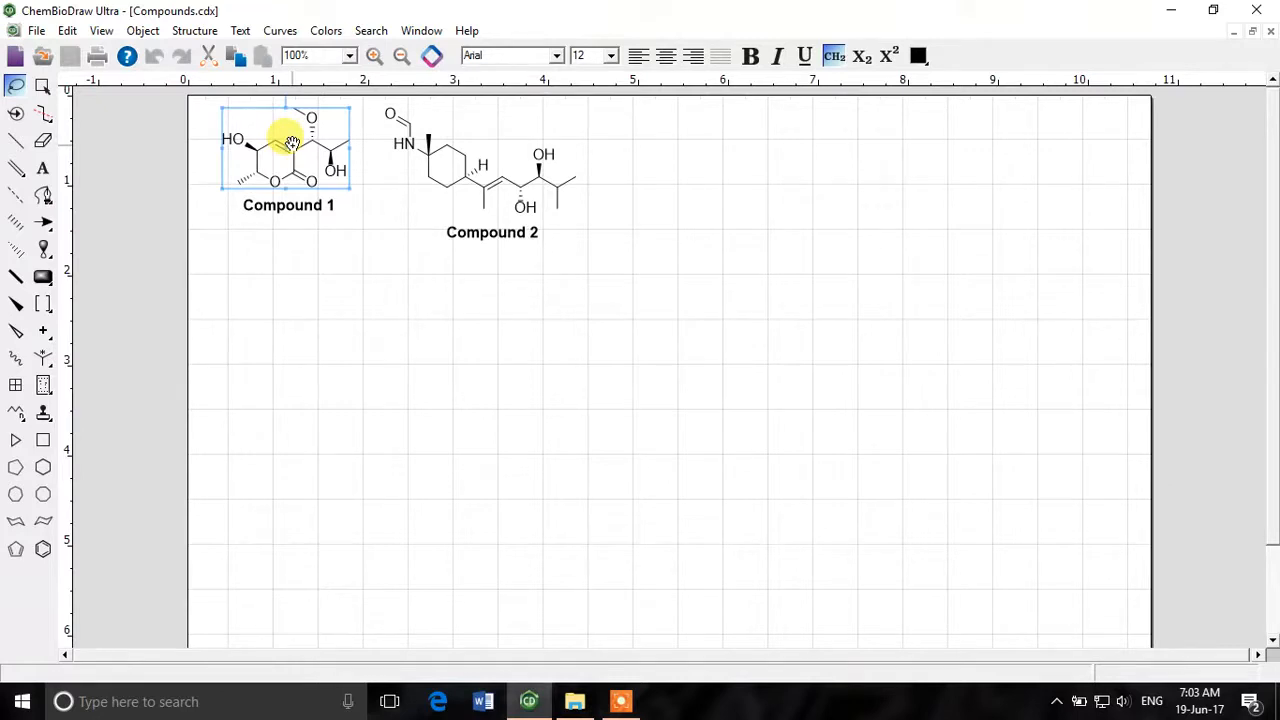
pyautogui.moveTo(290, 143); pyautogui.dragTo(468, 360)
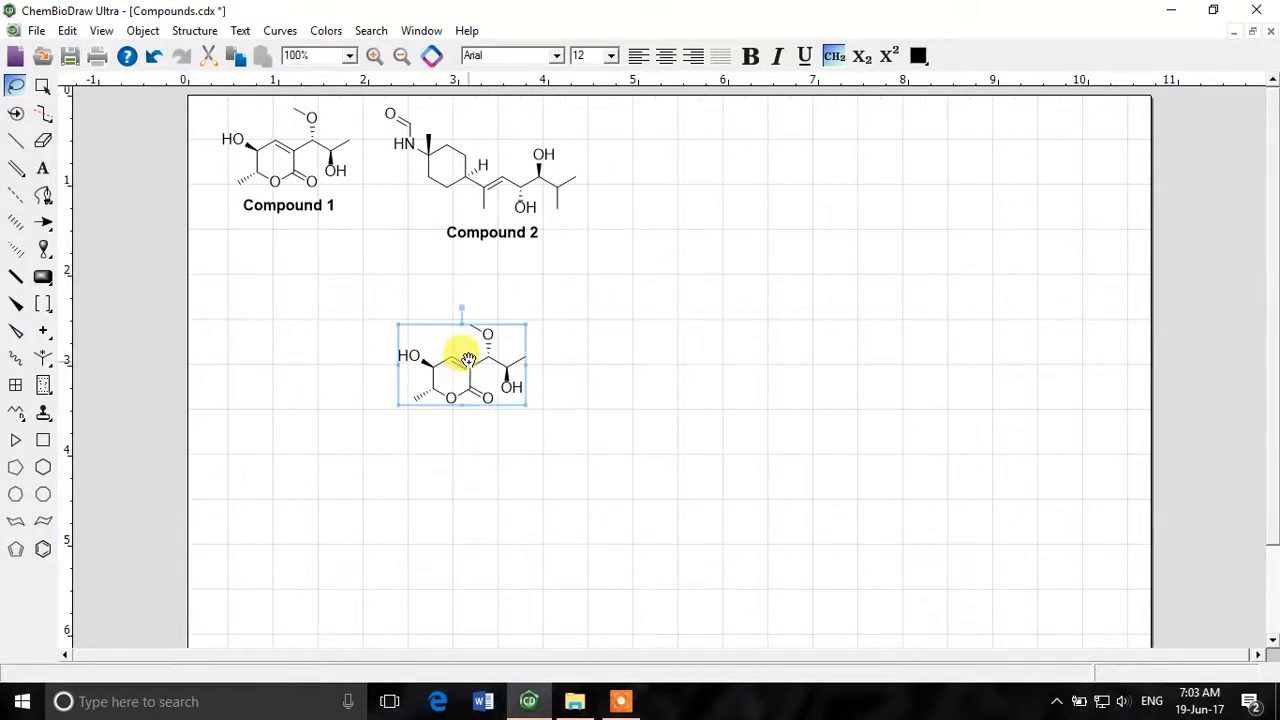
pyautogui.click(596, 356)
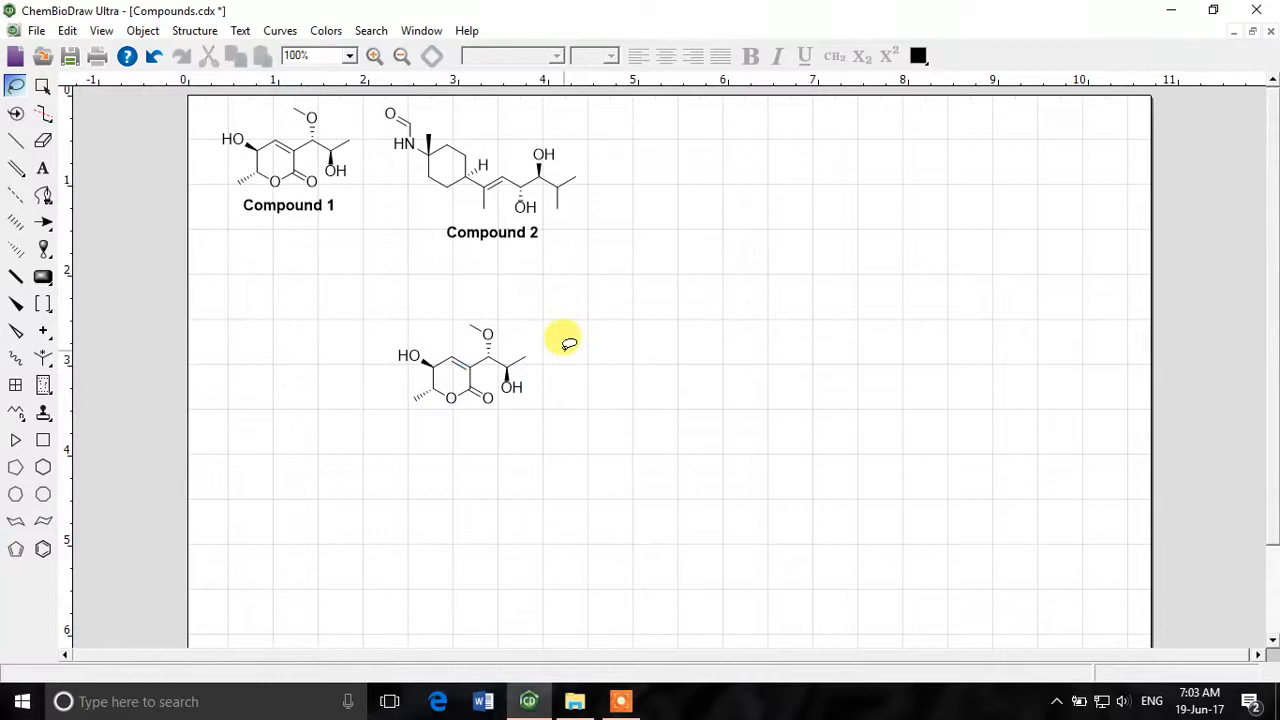
# Step: Duplicate the copied Compound 1 structure and place the new copy beside it on the right, slightly higher
pyautogui.scroll(-1, 663, 289)
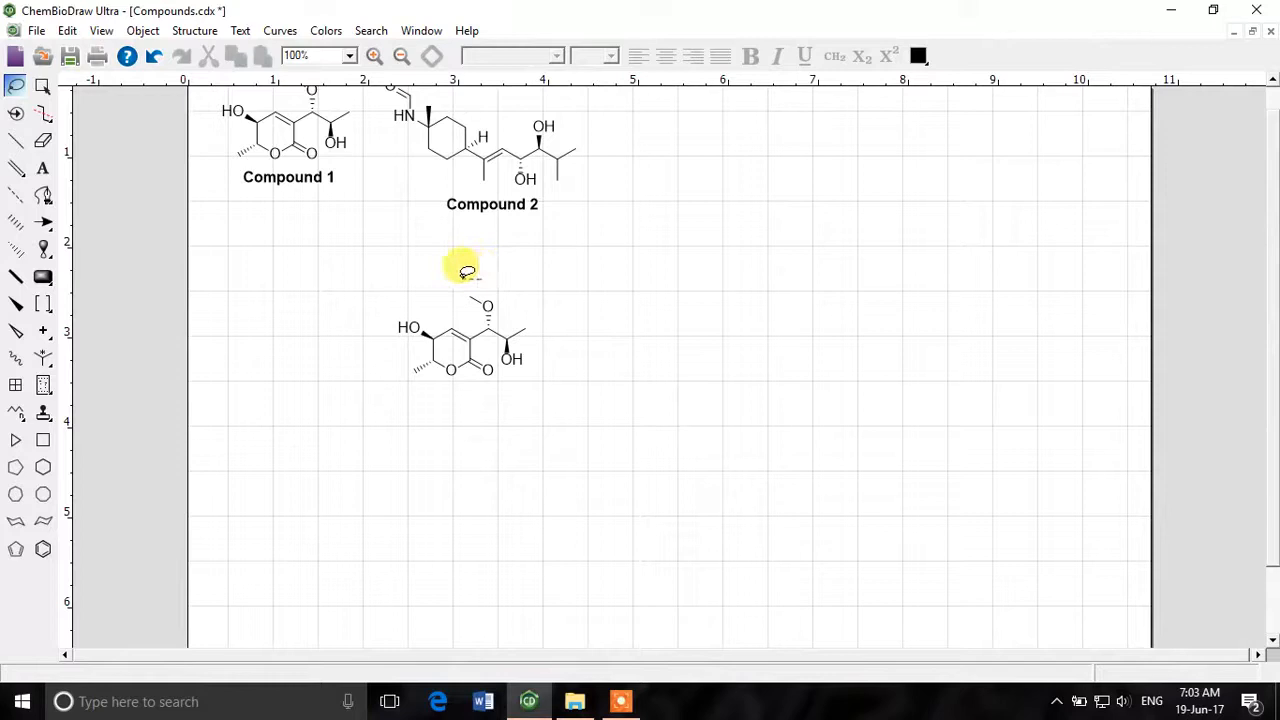
pyautogui.moveTo(467, 272)
pyautogui.mouseDown()
pyautogui.moveTo(394, 271)
pyautogui.moveTo(380, 423)
pyautogui.moveTo(571, 263)
pyautogui.moveTo(475, 272)
pyautogui.mouseUp()
pyautogui.moveTo(438, 349); pyautogui.dragTo(671, 325)
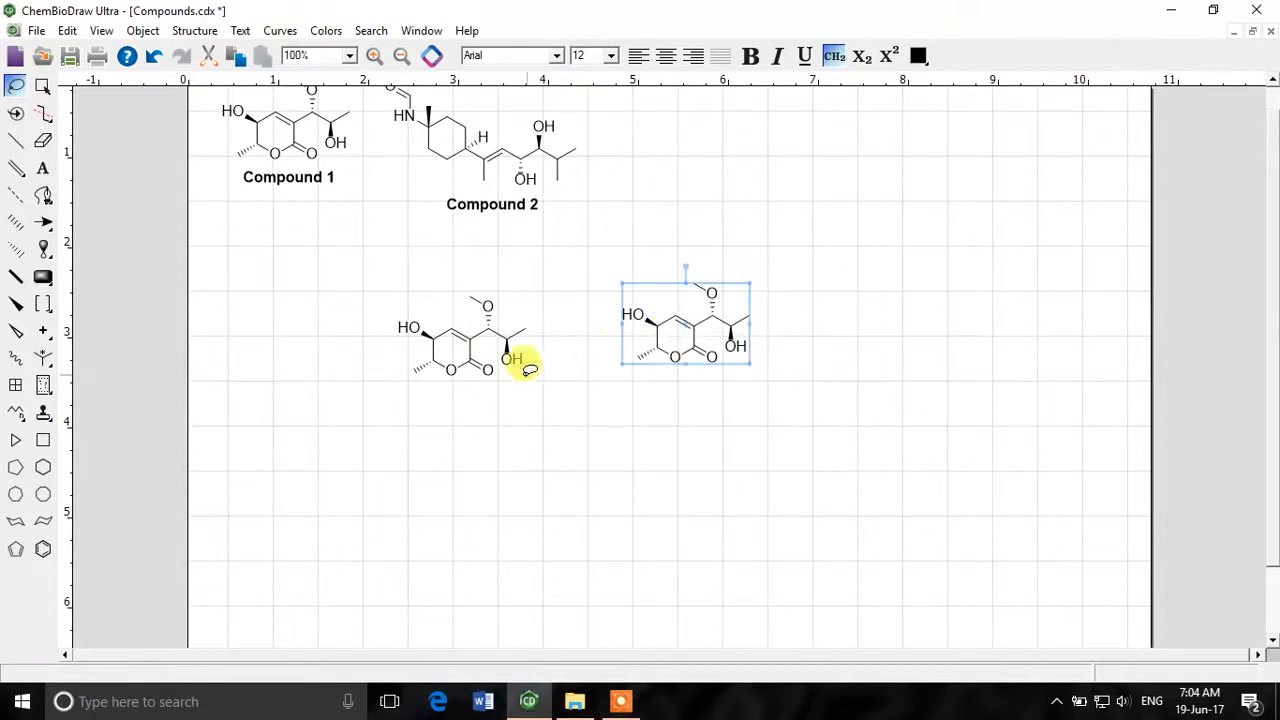
pyautogui.click(505, 405)
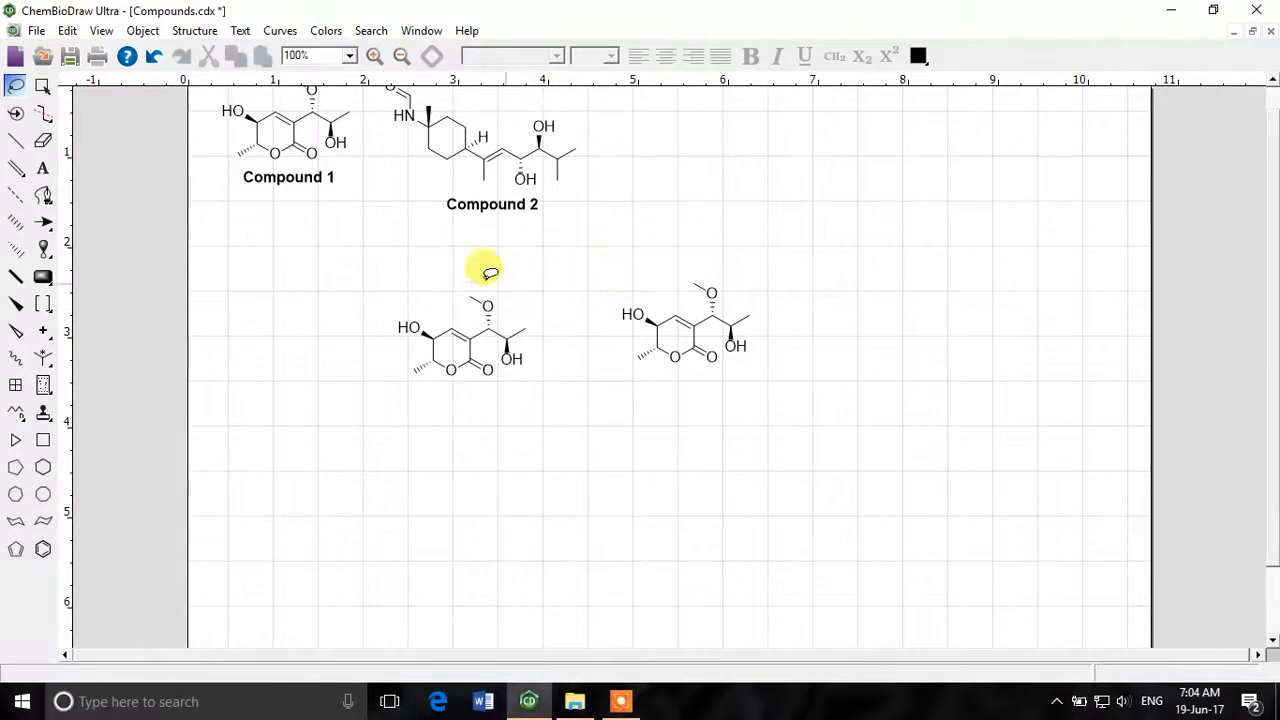
# Step: Select both unlabelled Compound 1 copies with the rectangular Marquee tool and align them by their top edges
pyautogui.click(43, 88)
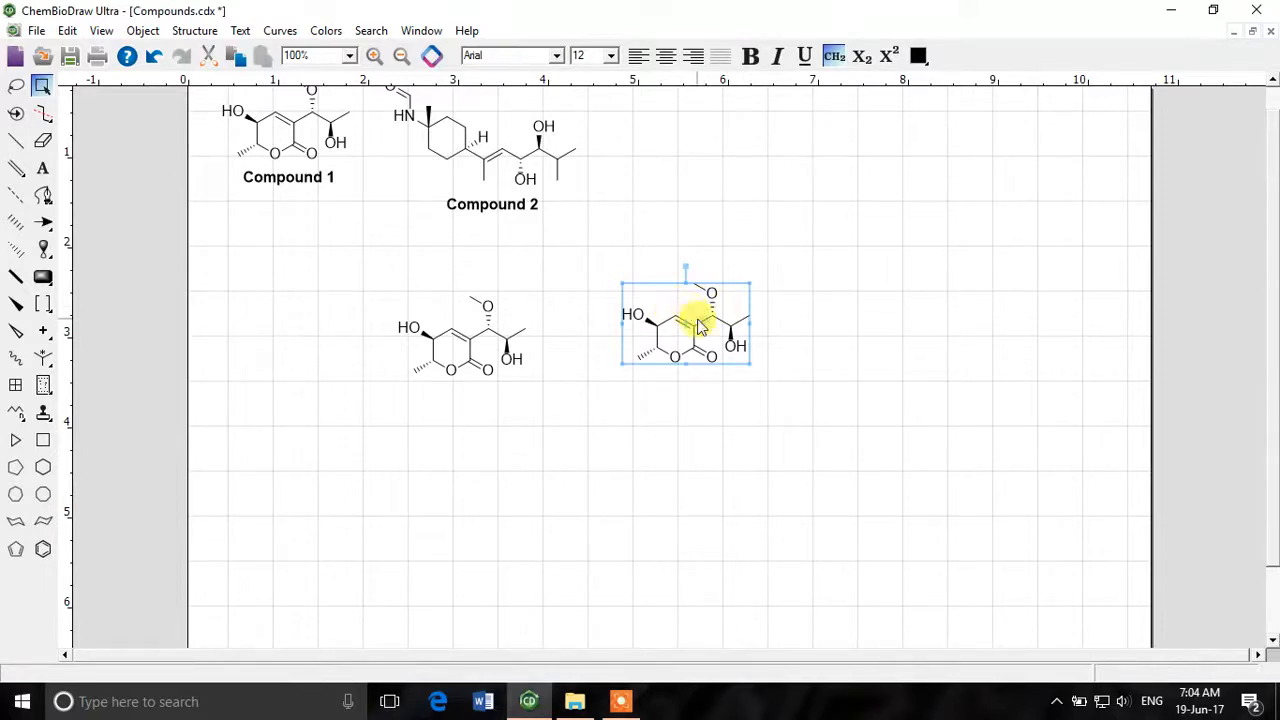
pyautogui.keyDown('shift'); pyautogui.click(505, 345); pyautogui.keyUp('shift')
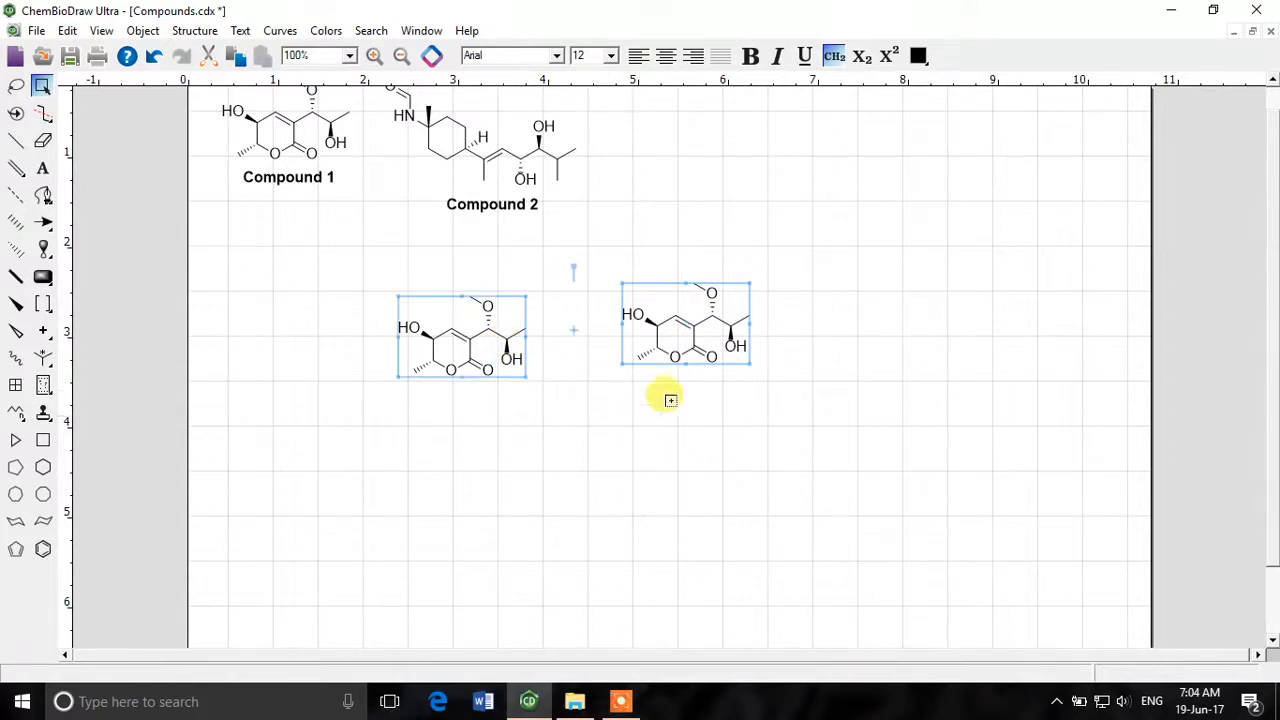
pyautogui.click(131, 33)
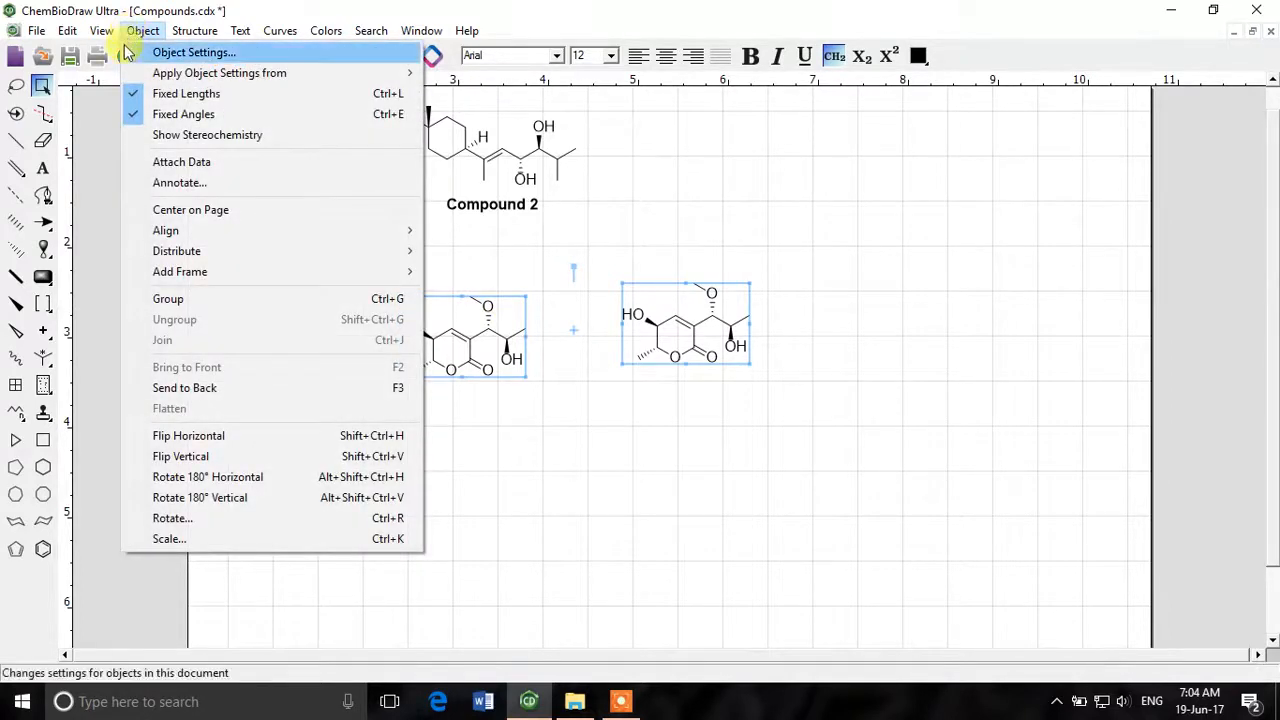
pyautogui.moveTo(238, 236)
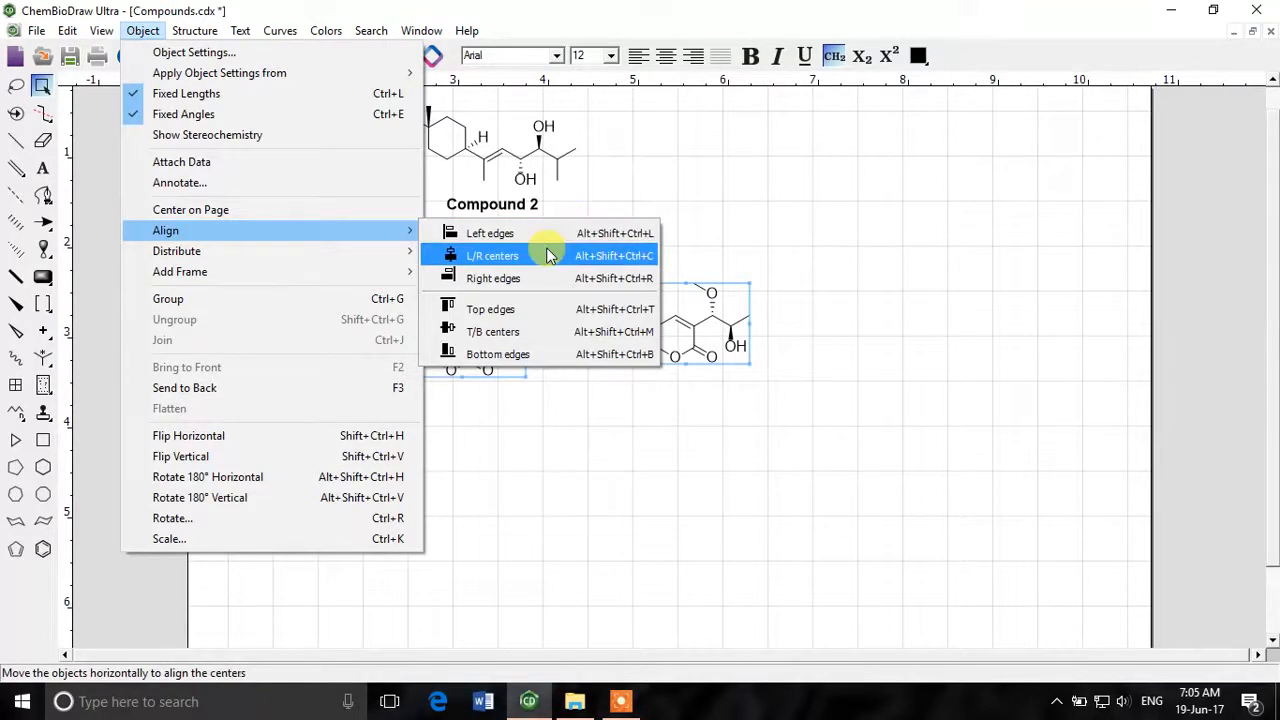
pyautogui.click(510, 312)
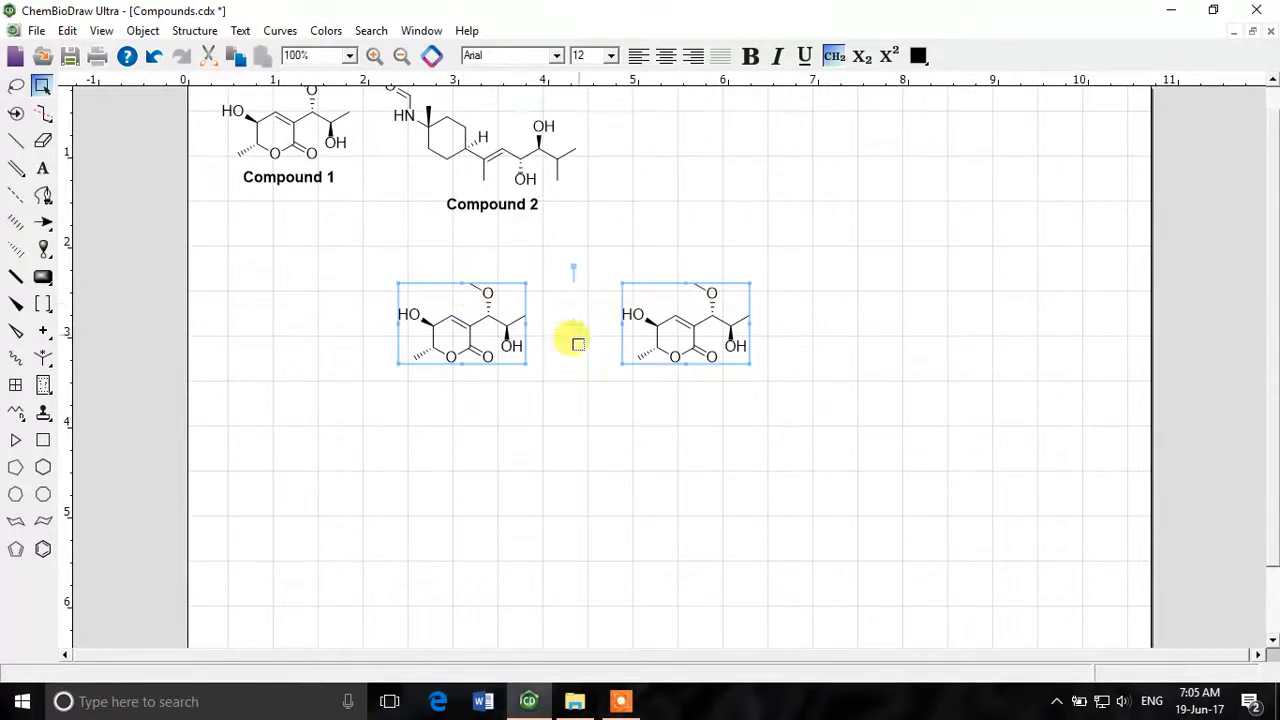
pyautogui.click(646, 418)
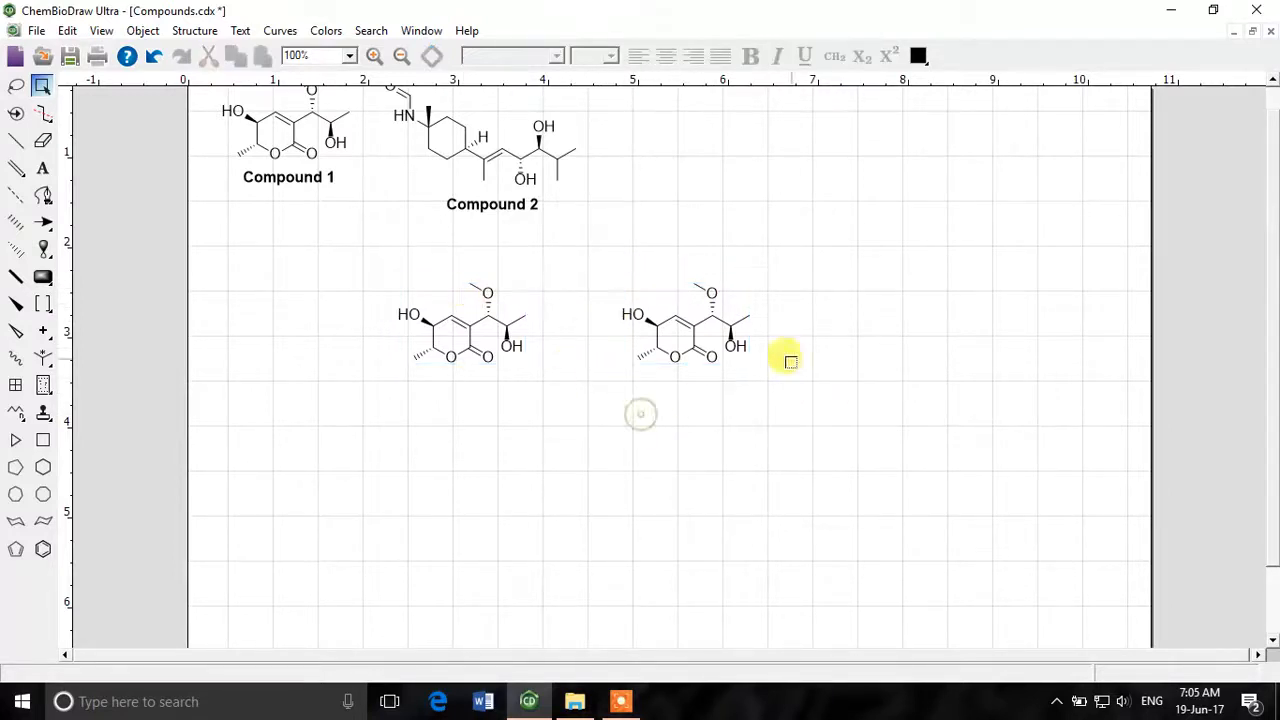
# Step: Move the right-hand copy beneath the other one and align the two structures by their left edges
pyautogui.moveTo(794, 234); pyautogui.dragTo(577, 449)
pyautogui.moveTo(670, 334)
pyautogui.mouseDown()
pyautogui.moveTo(648, 358)
pyautogui.moveTo(429, 466)
pyautogui.moveTo(414, 443)
pyautogui.moveTo(428, 461)
pyautogui.mouseUp()
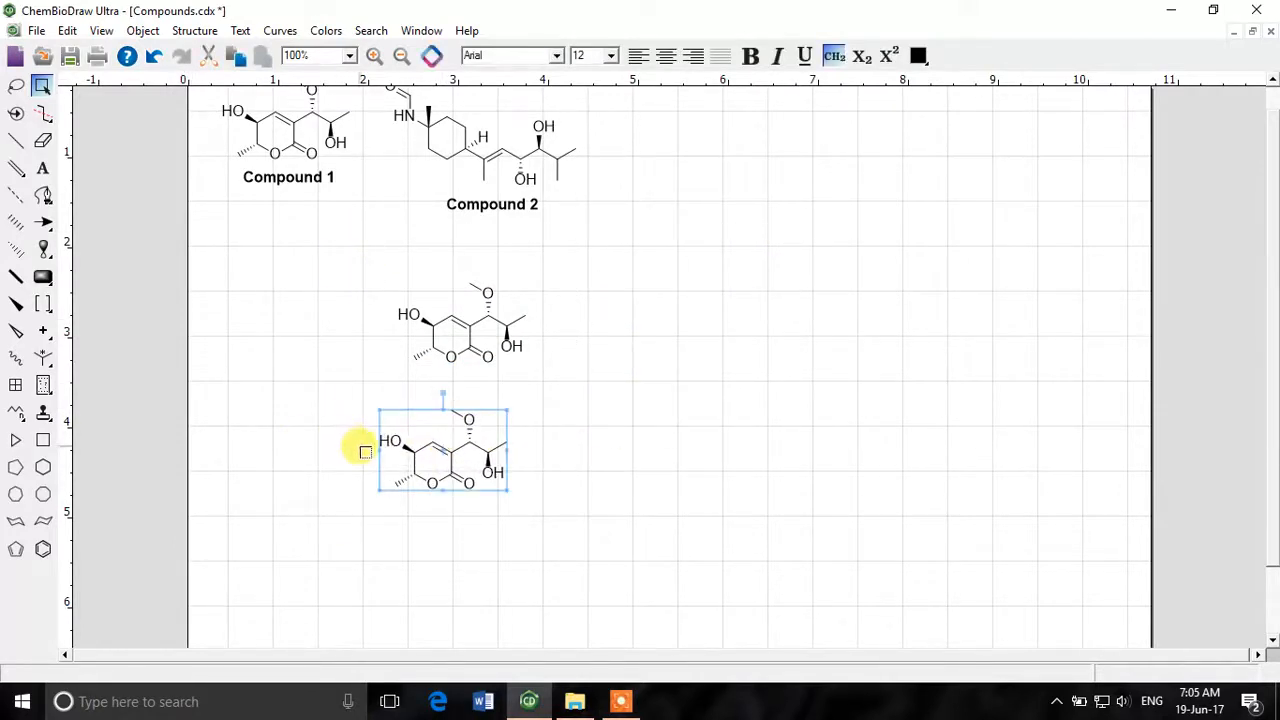
pyautogui.moveTo(562, 256); pyautogui.dragTo(376, 388)
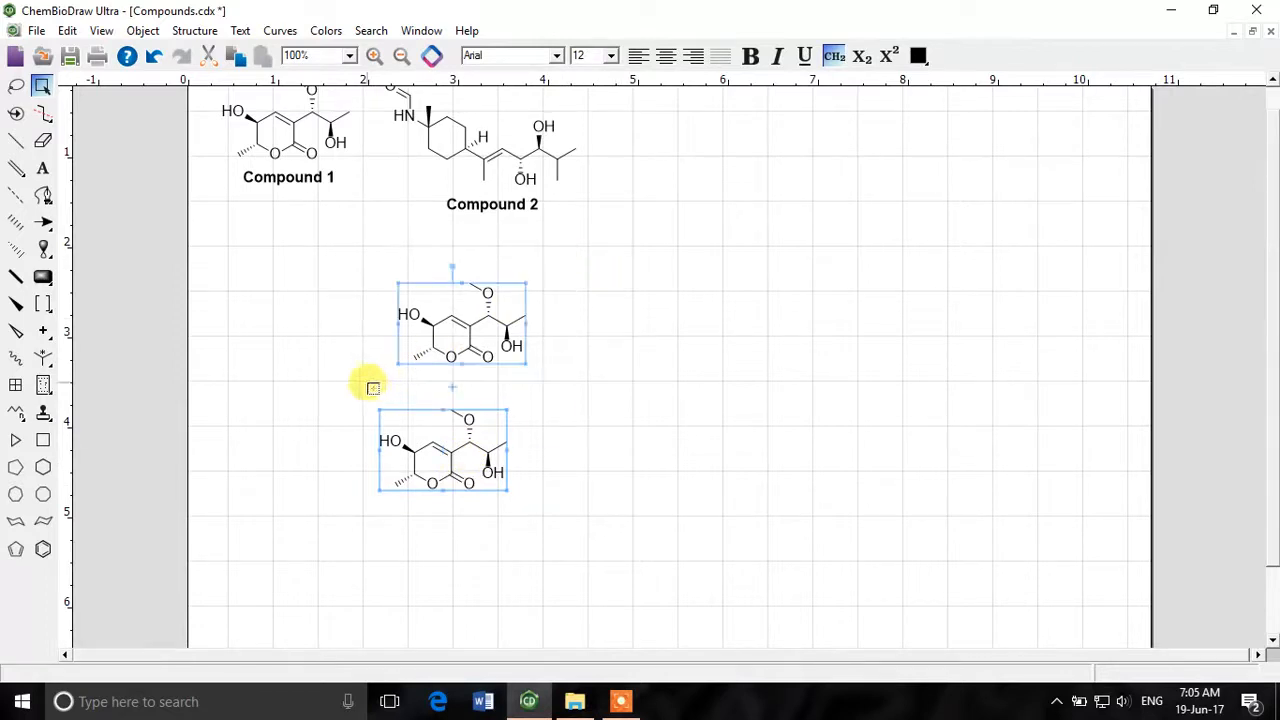
pyautogui.click(141, 31)
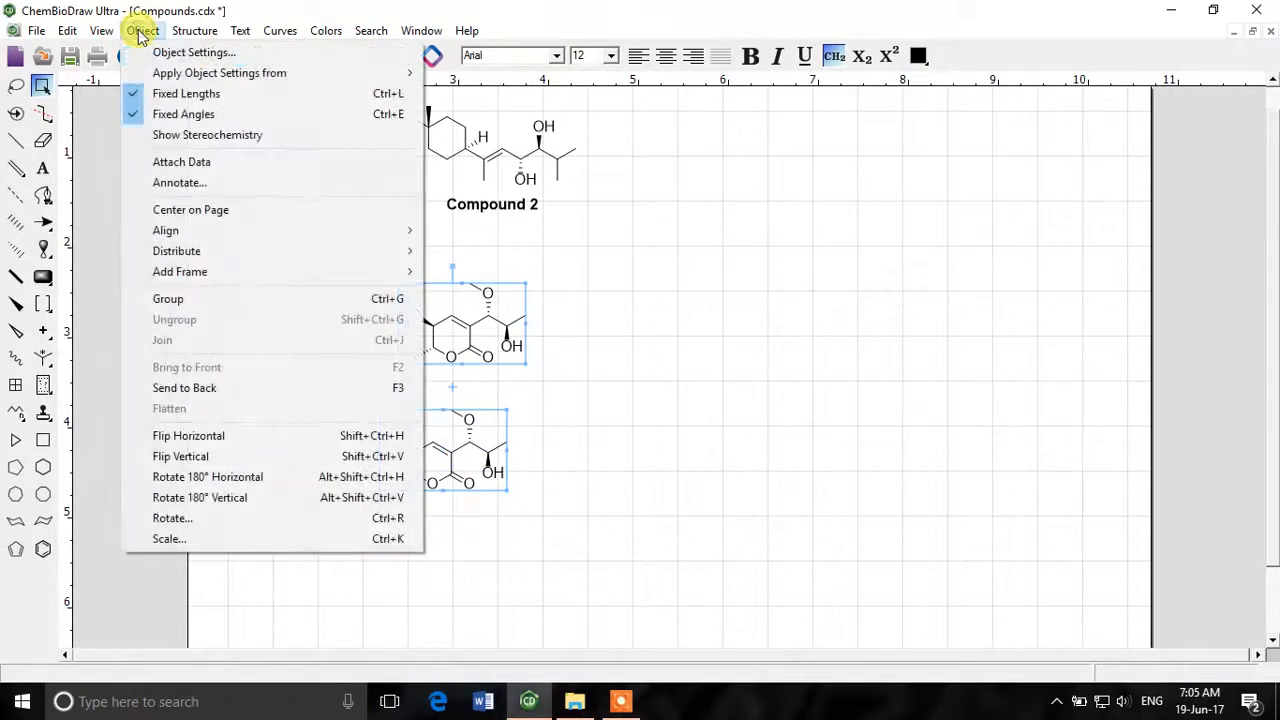
pyautogui.moveTo(165, 230)
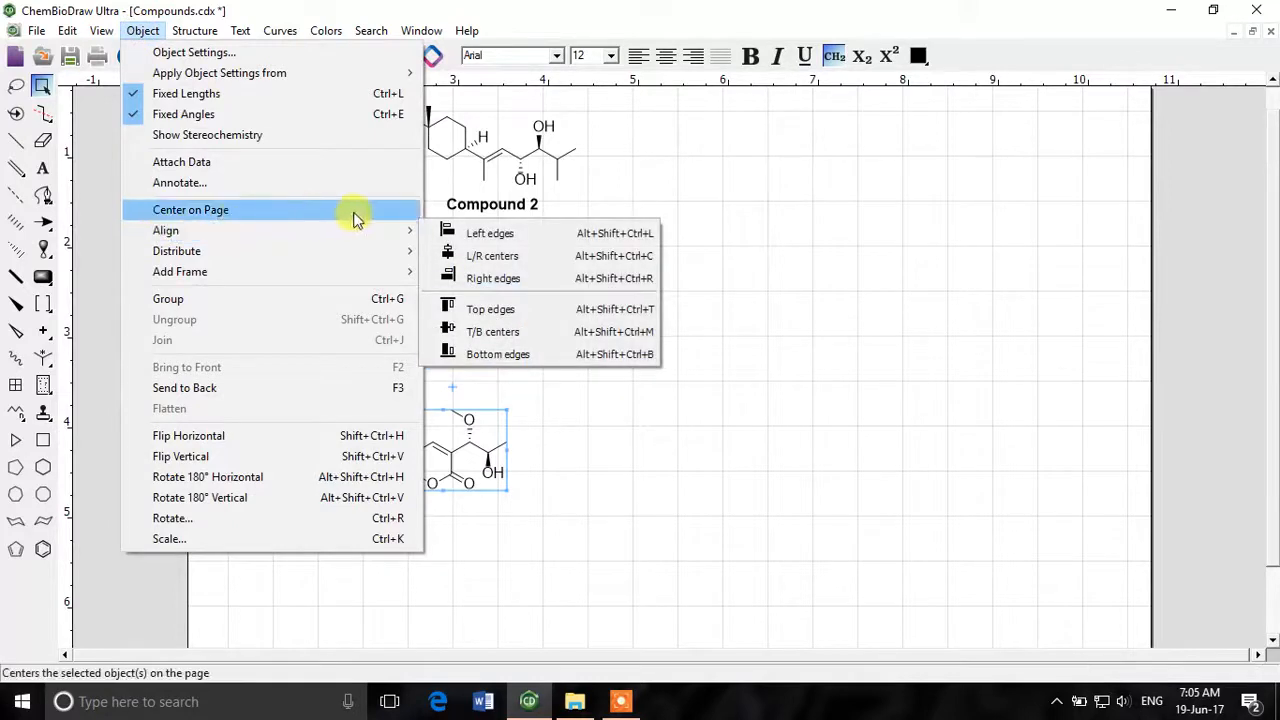
pyautogui.moveTo(366, 236)
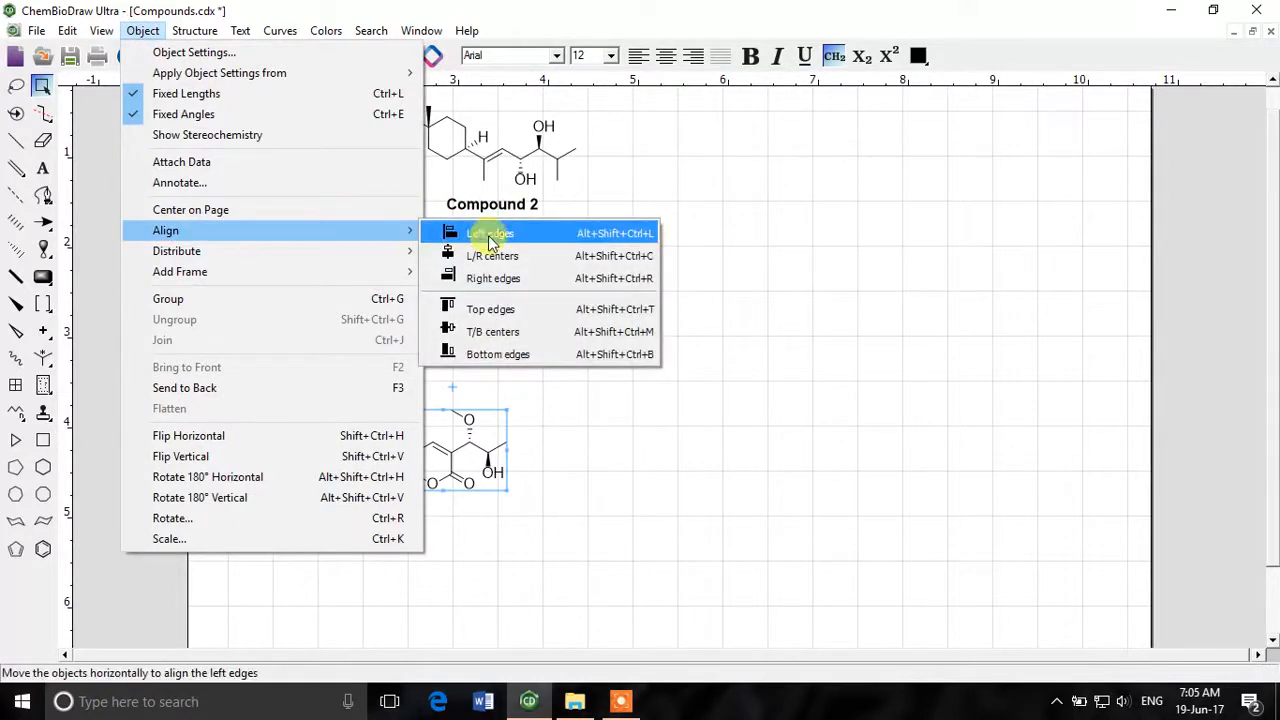
pyautogui.click(488, 235)
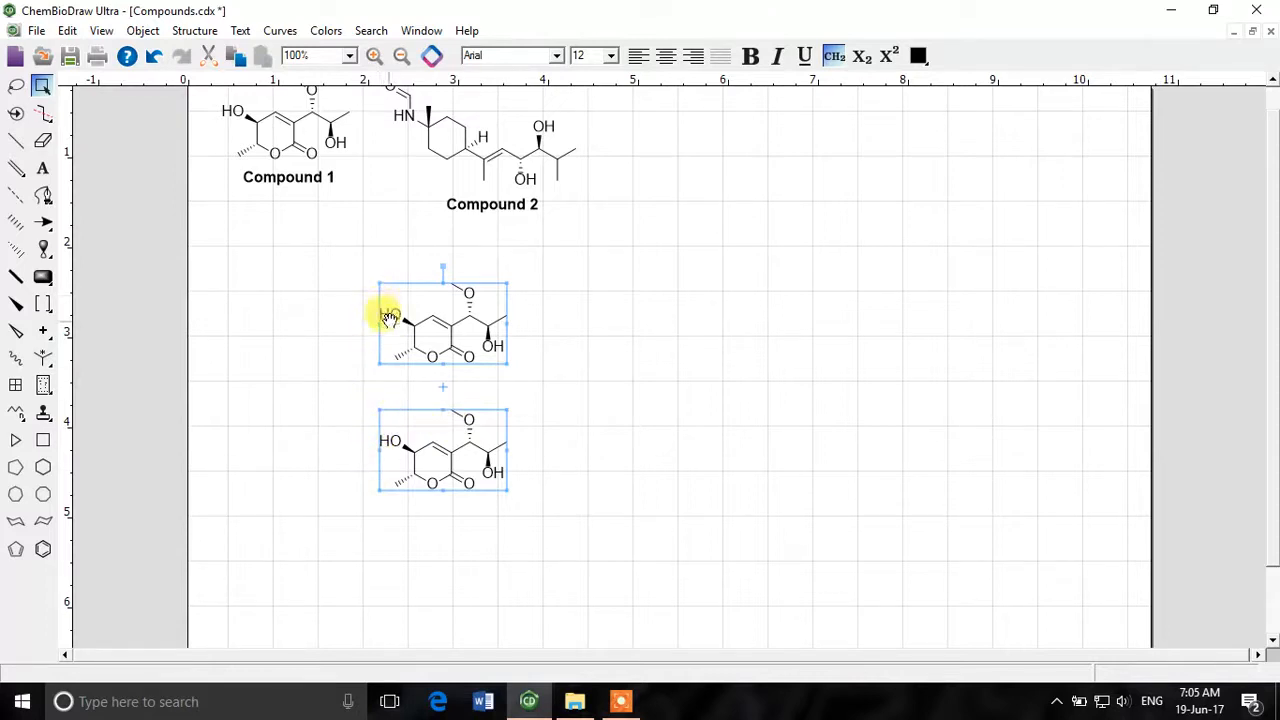
pyautogui.click(616, 356)
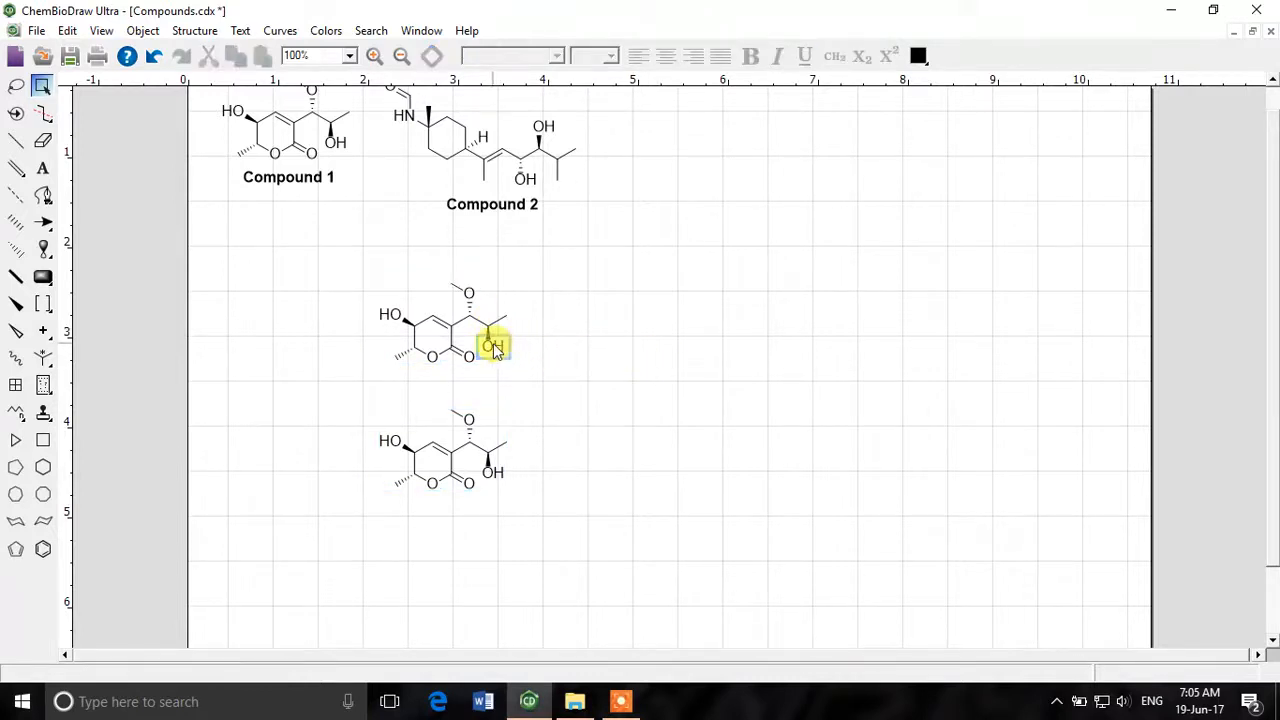
# Step: Shift the upper copy slightly right and down, and move the lower copy up beside it on the right
pyautogui.moveTo(477, 336); pyautogui.dragTo(510, 347)
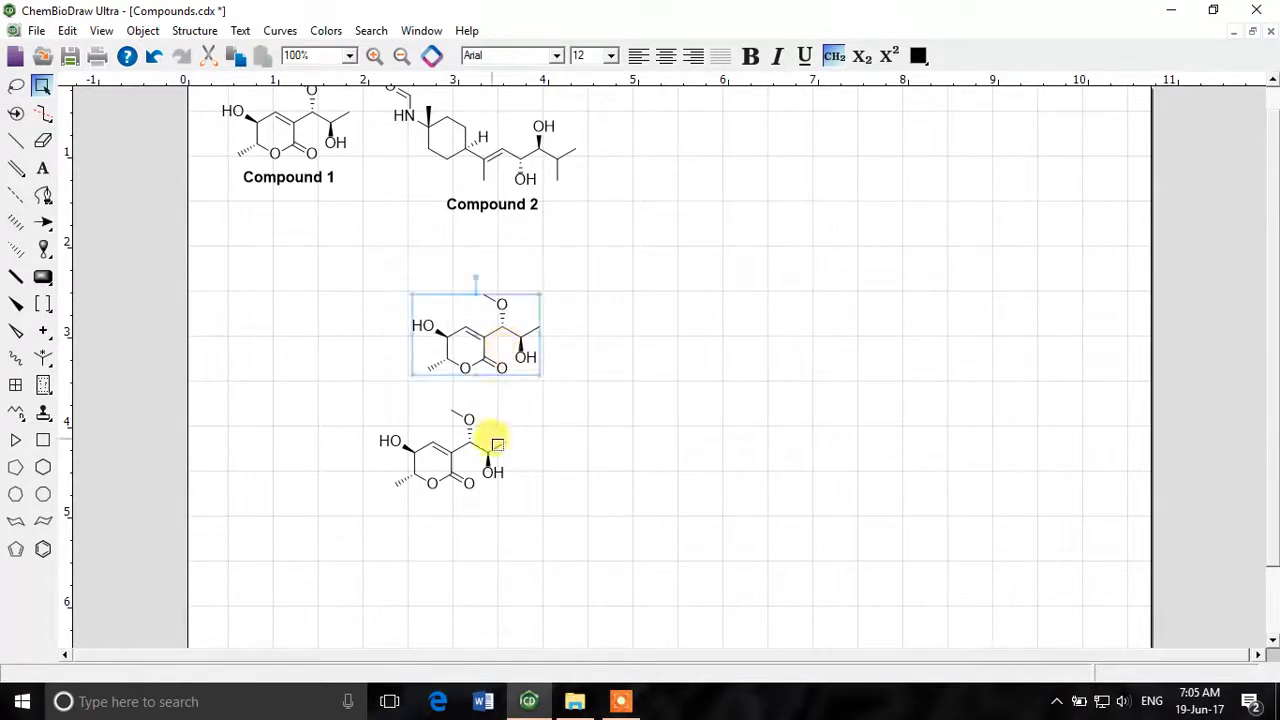
pyautogui.click(474, 444)
pyautogui.moveTo(423, 460); pyautogui.dragTo(661, 351)
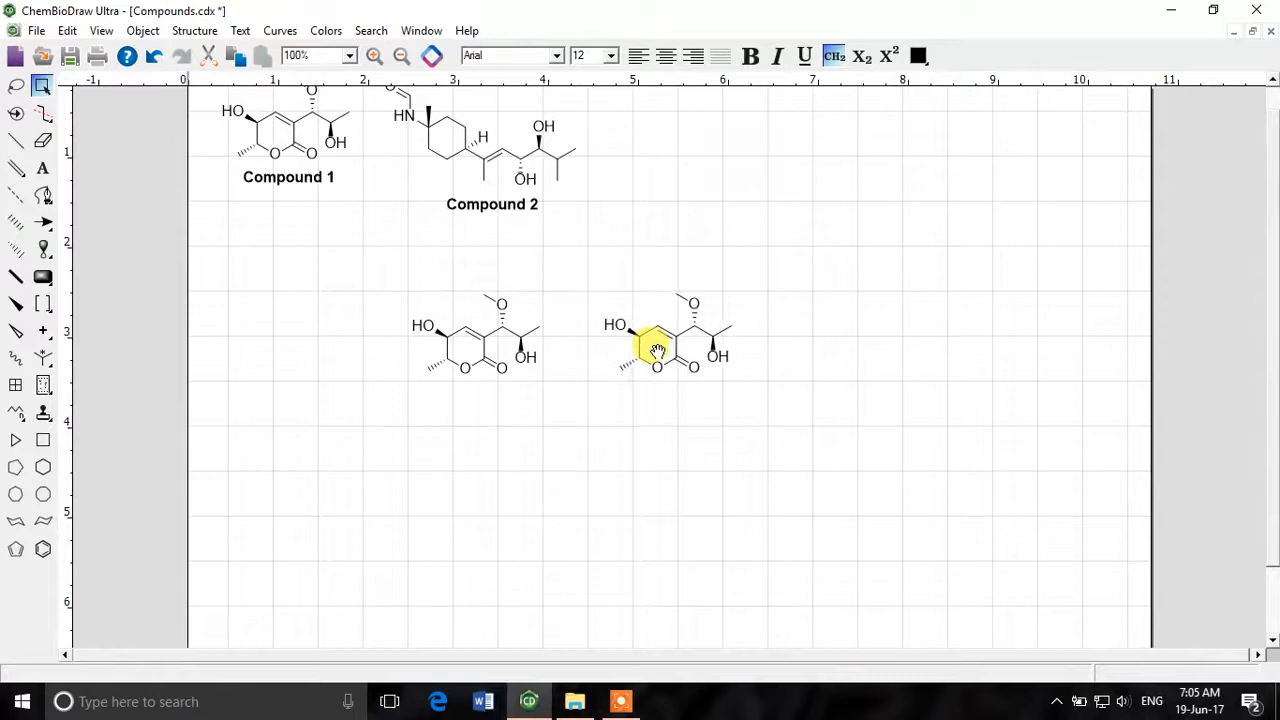
pyautogui.doubleClick(657, 350)
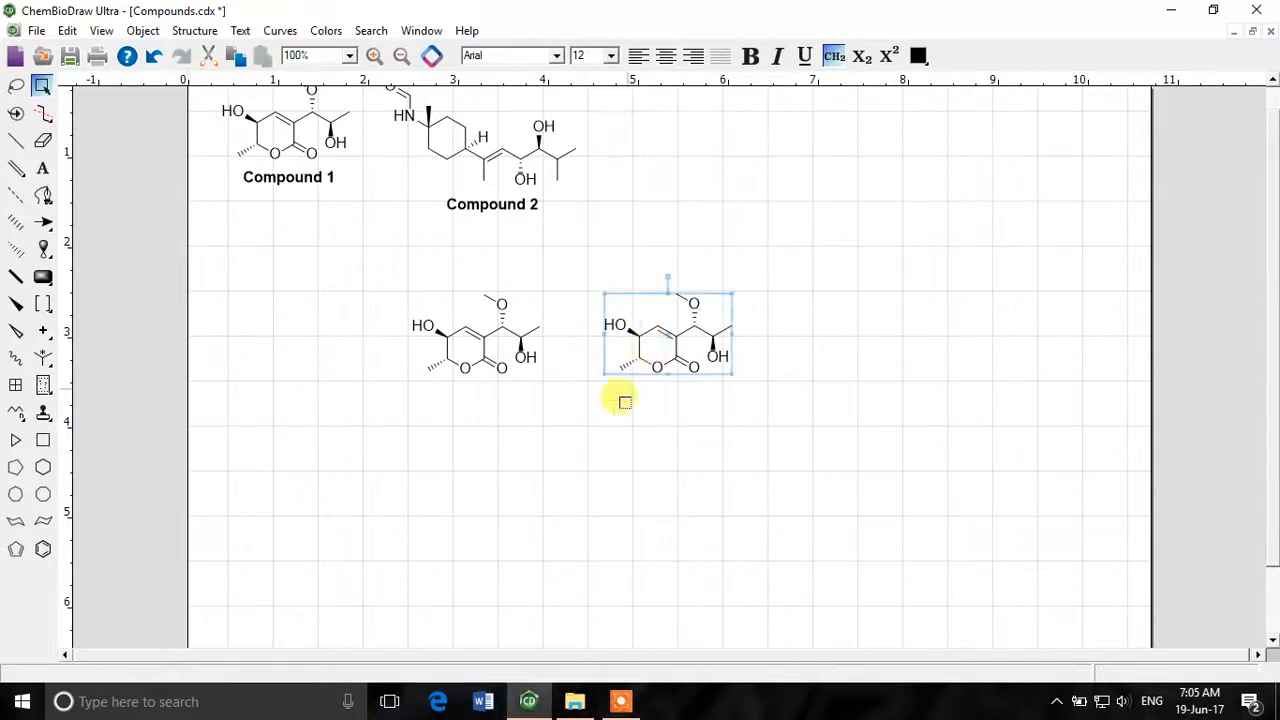
pyautogui.click(636, 454)
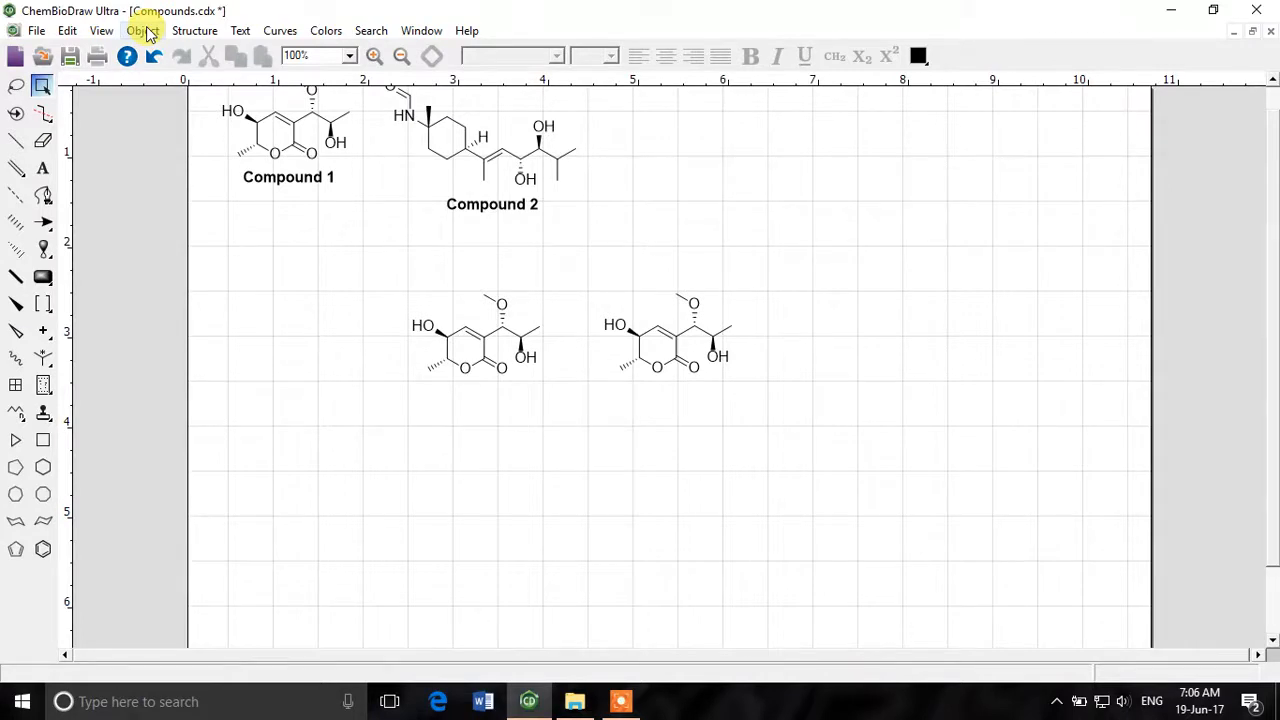
# Step: Select the two side-by-side copies and center them together on the page
pyautogui.moveTo(366, 264); pyautogui.dragTo(1024, 470)
pyautogui.click(101, 30)
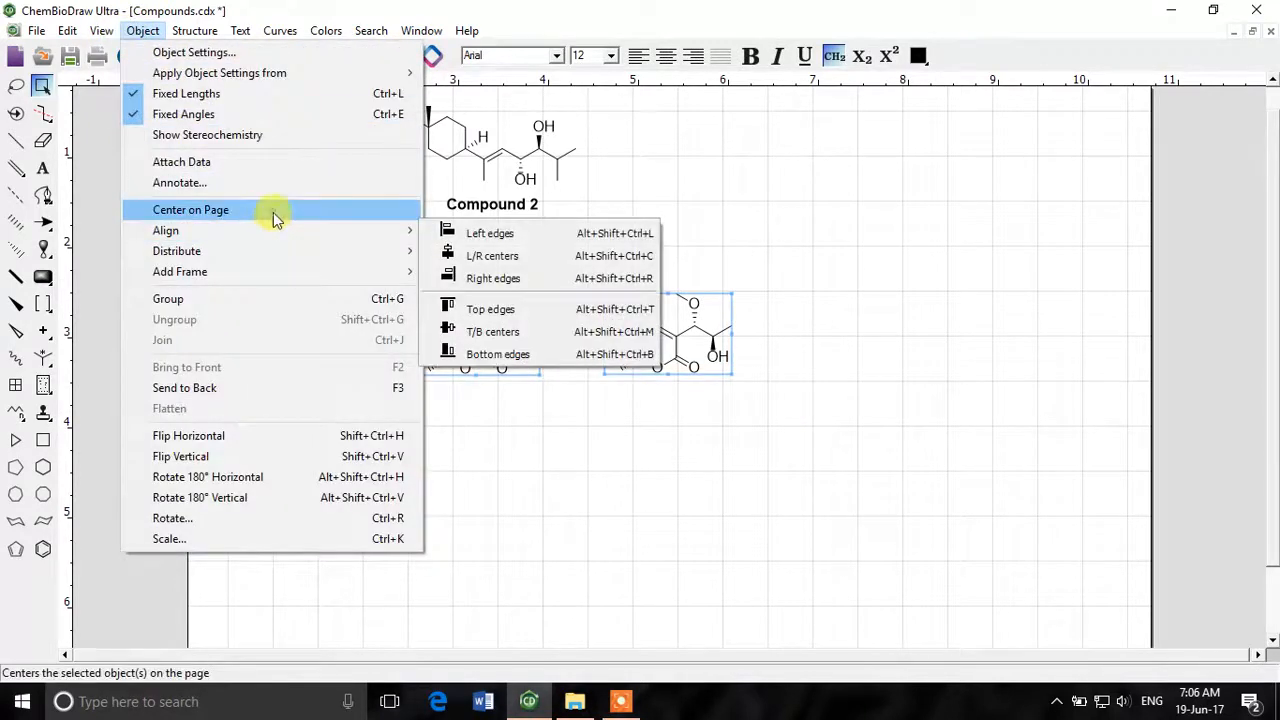
pyautogui.click(273, 210)
pyautogui.scroll(-1, 1017, 391)
pyautogui.scroll(2, 1017, 391)
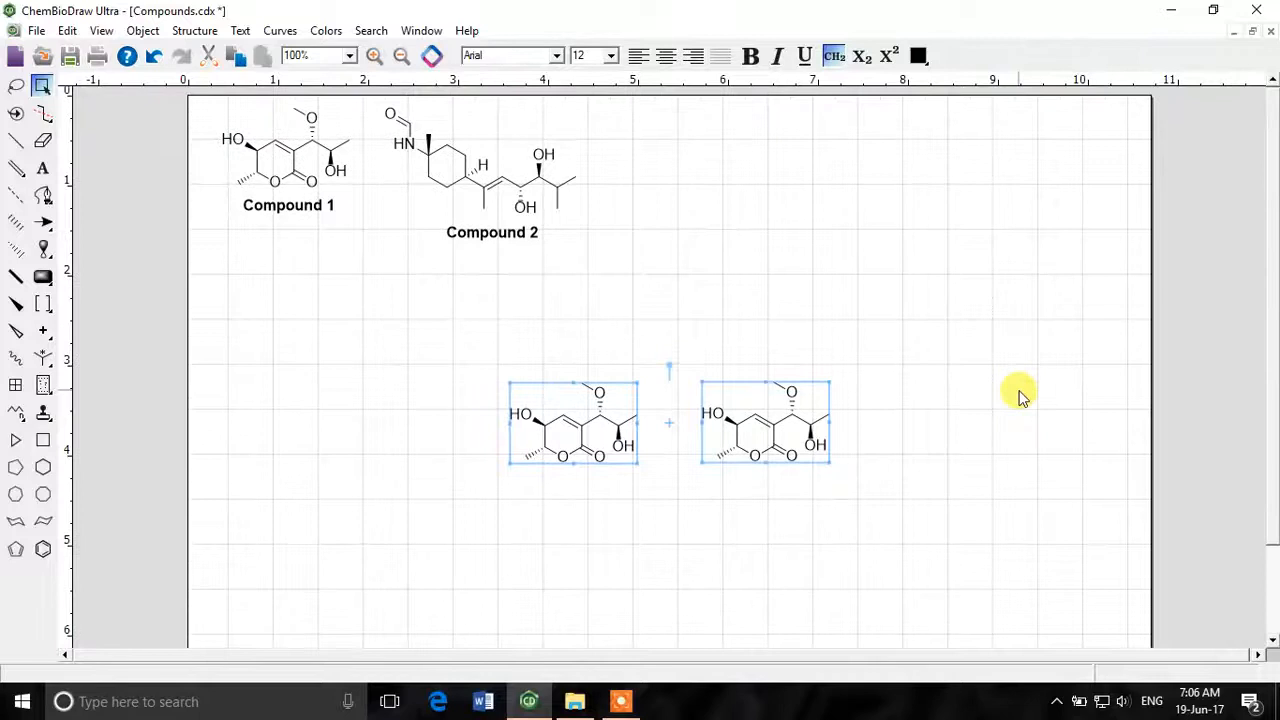
pyautogui.scroll(-2, 980, 370)
pyautogui.scroll(1, 645, 206)
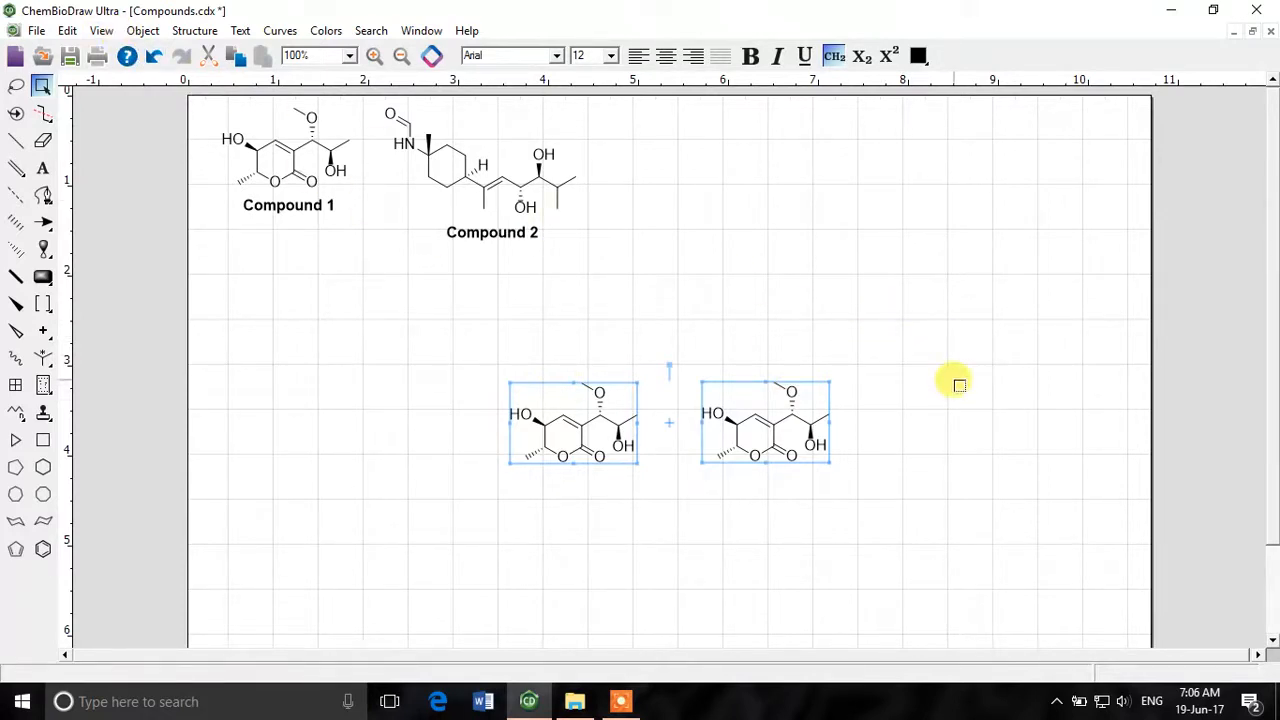
pyautogui.click(690, 325)
# Step: Group the two centered copies at 150% zoom and move the group slightly up and to the left
pyautogui.scroll(-2, 888, 337)
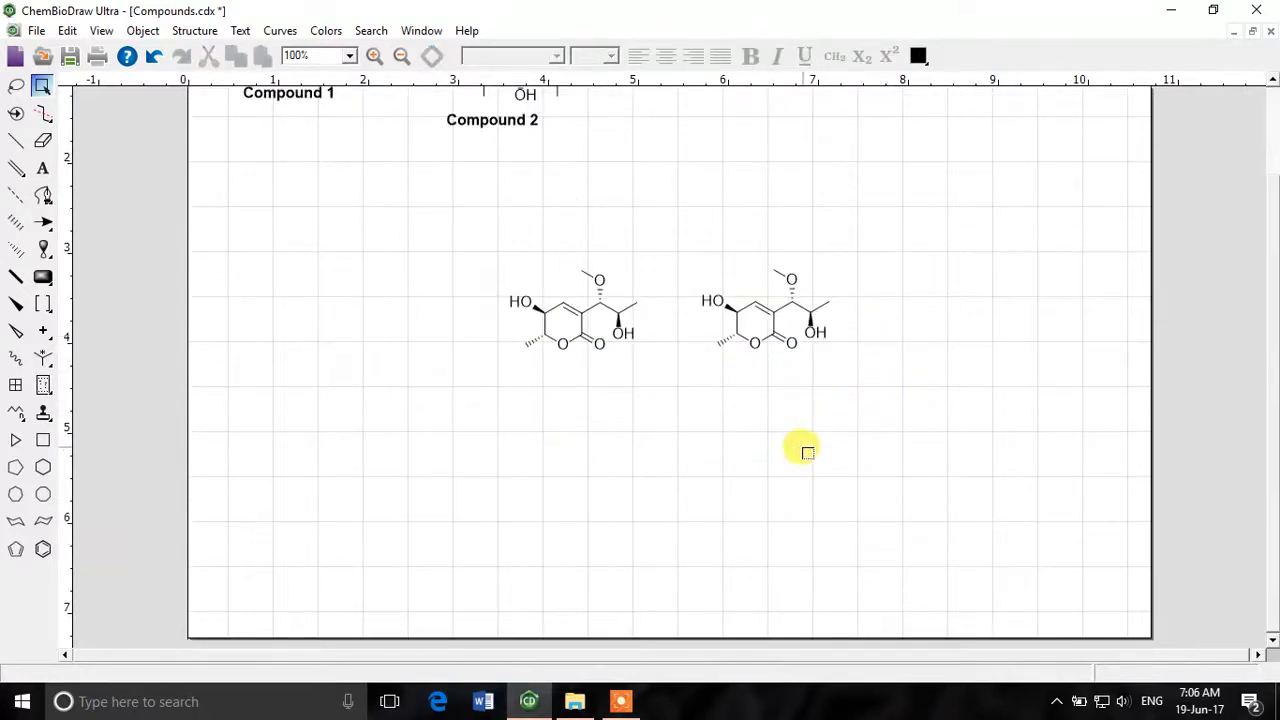
pyautogui.scroll(1, 801, 447)
pyautogui.scroll(-1, 893, 422)
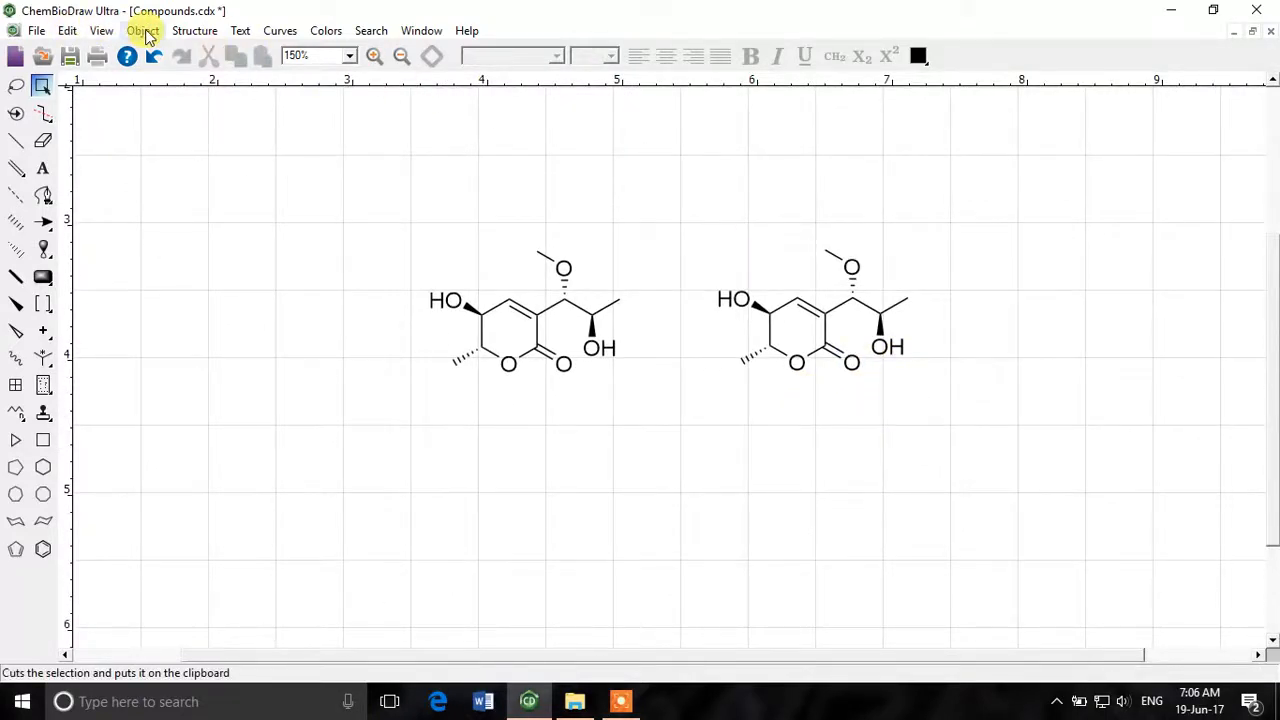
pyautogui.click(143, 31)
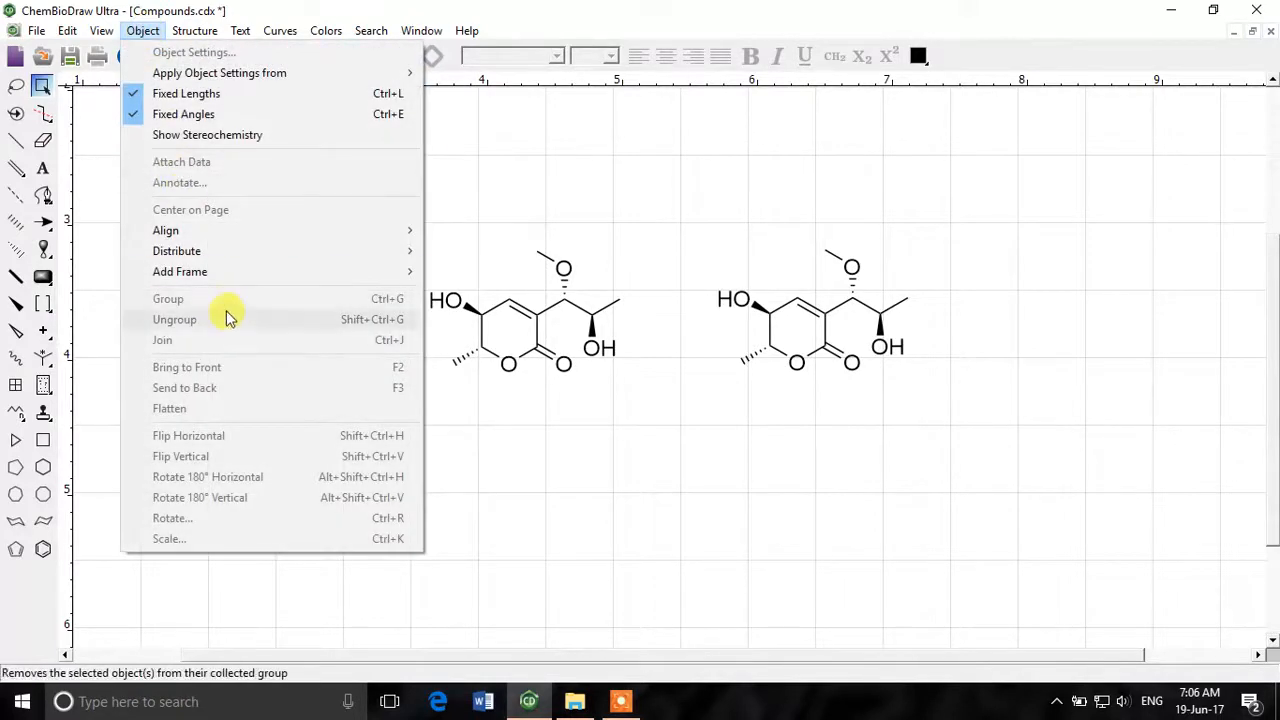
pyautogui.click(666, 209)
pyautogui.moveTo(365, 201); pyautogui.dragTo(638, 444)
pyautogui.moveTo(1049, 200); pyautogui.dragTo(690, 430)
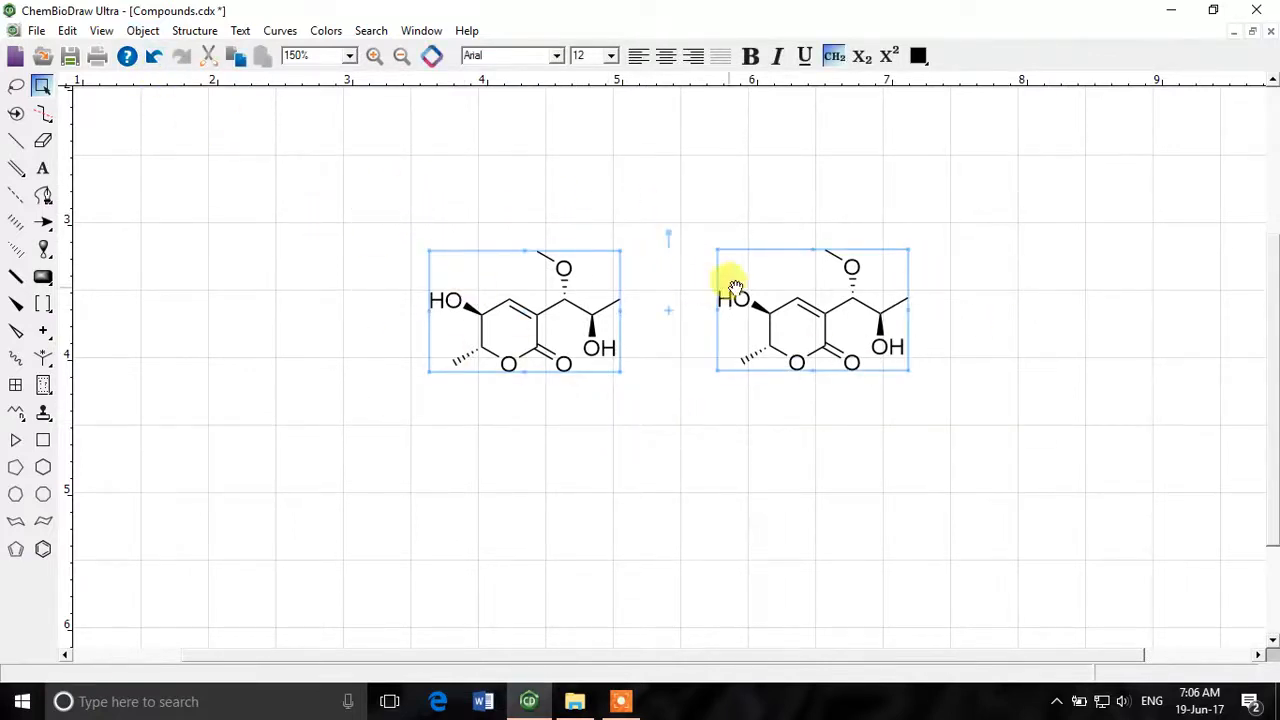
pyautogui.click(145, 30)
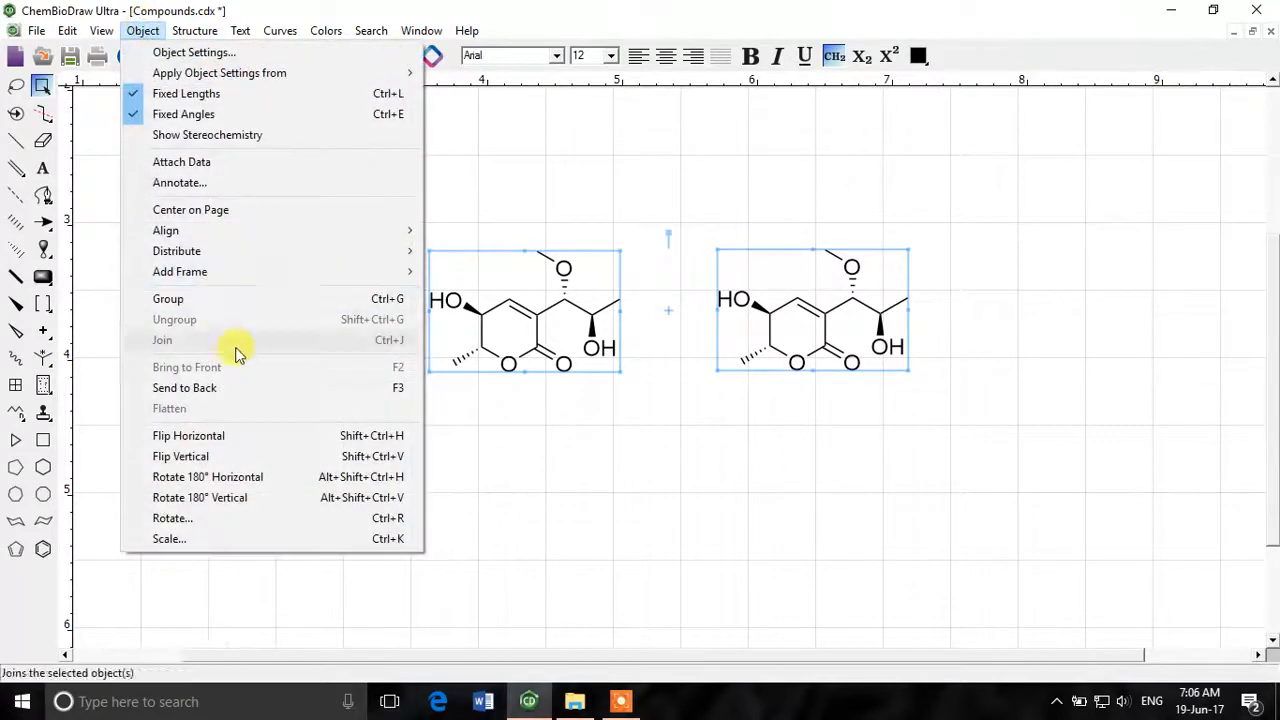
pyautogui.click(282, 298)
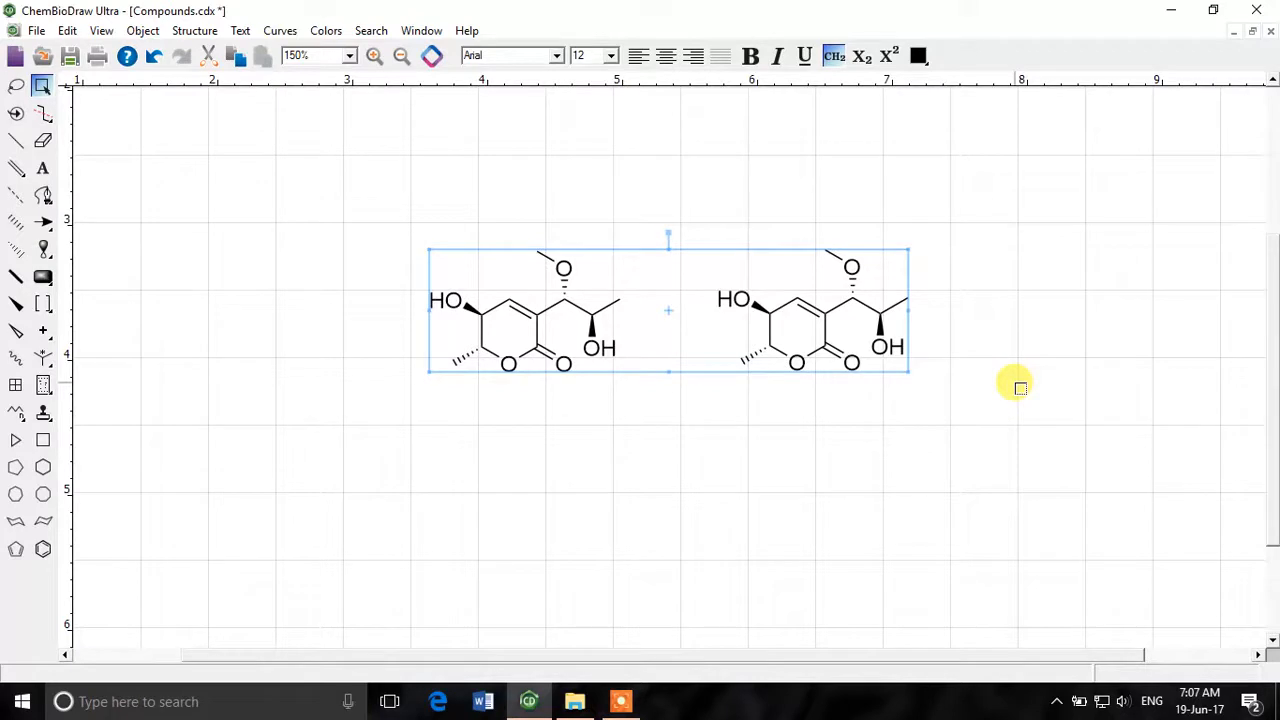
pyautogui.moveTo(771, 288); pyautogui.dragTo(749, 253)
pyautogui.click(975, 388)
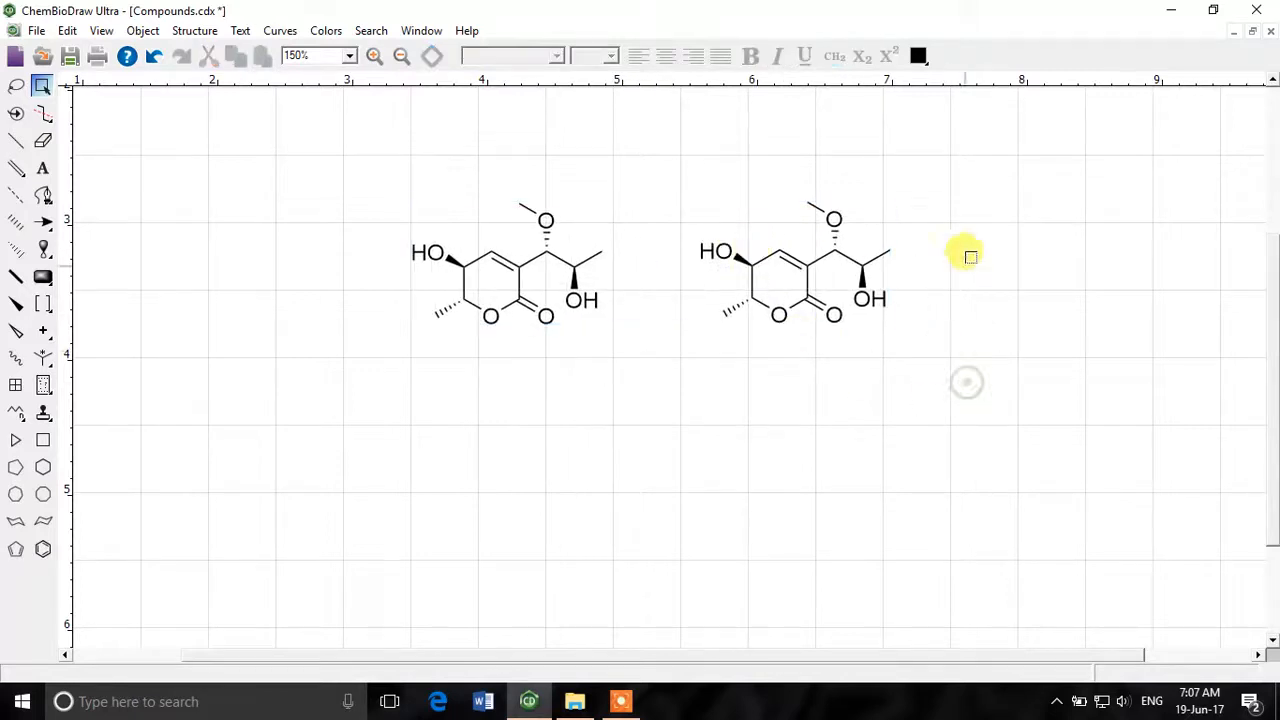
# Step: Select the whole group, pick only its right-hand structure, and clear the selection
pyautogui.click(882, 258)
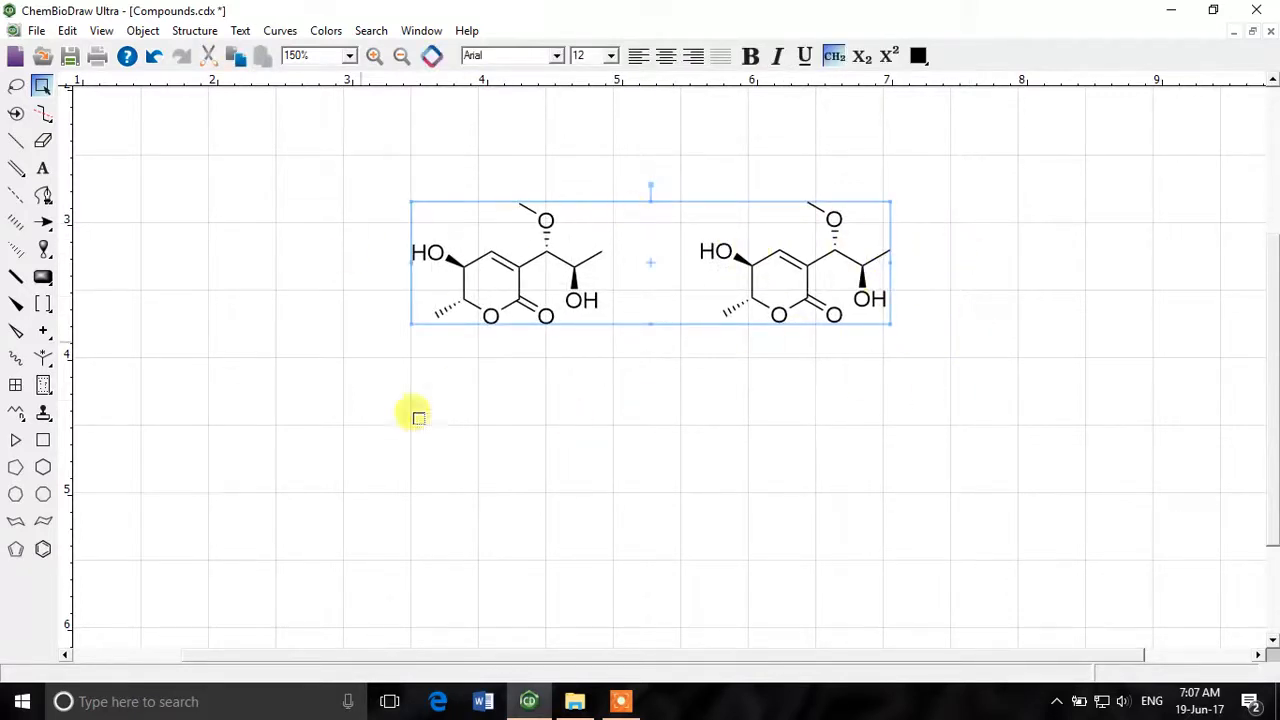
pyautogui.moveTo(1008, 134); pyautogui.dragTo(697, 465)
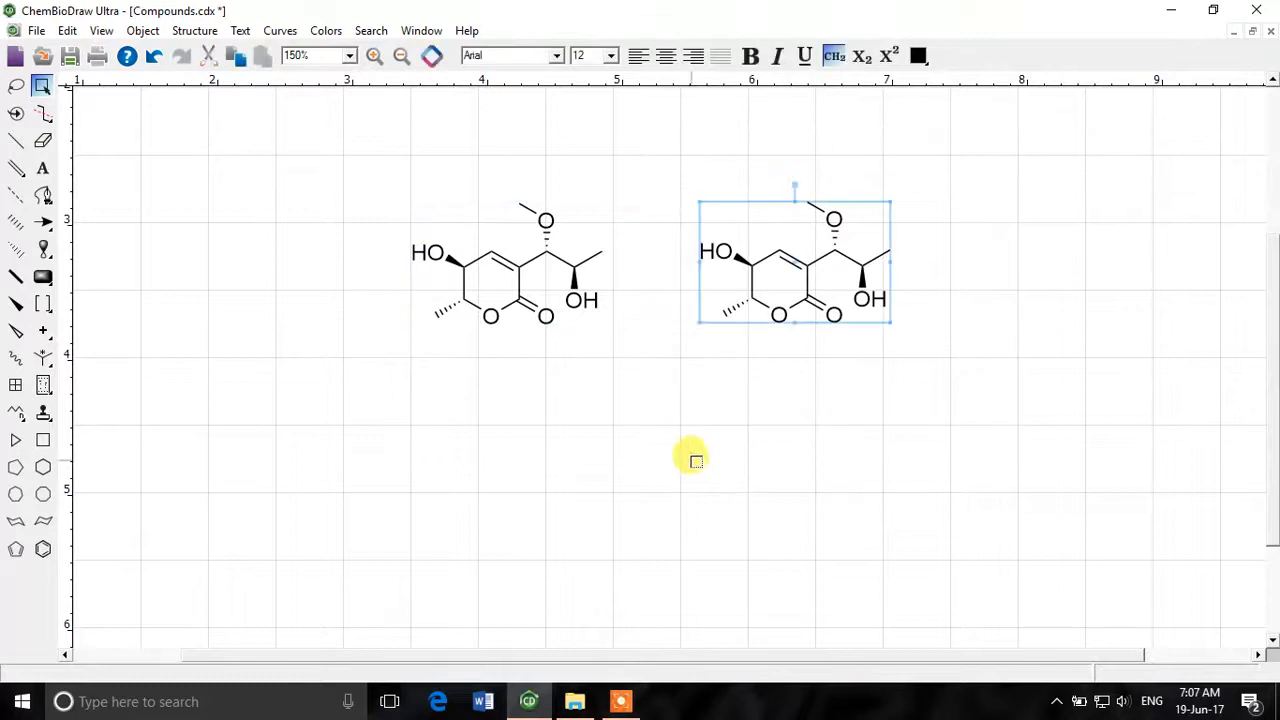
pyautogui.click(1045, 370)
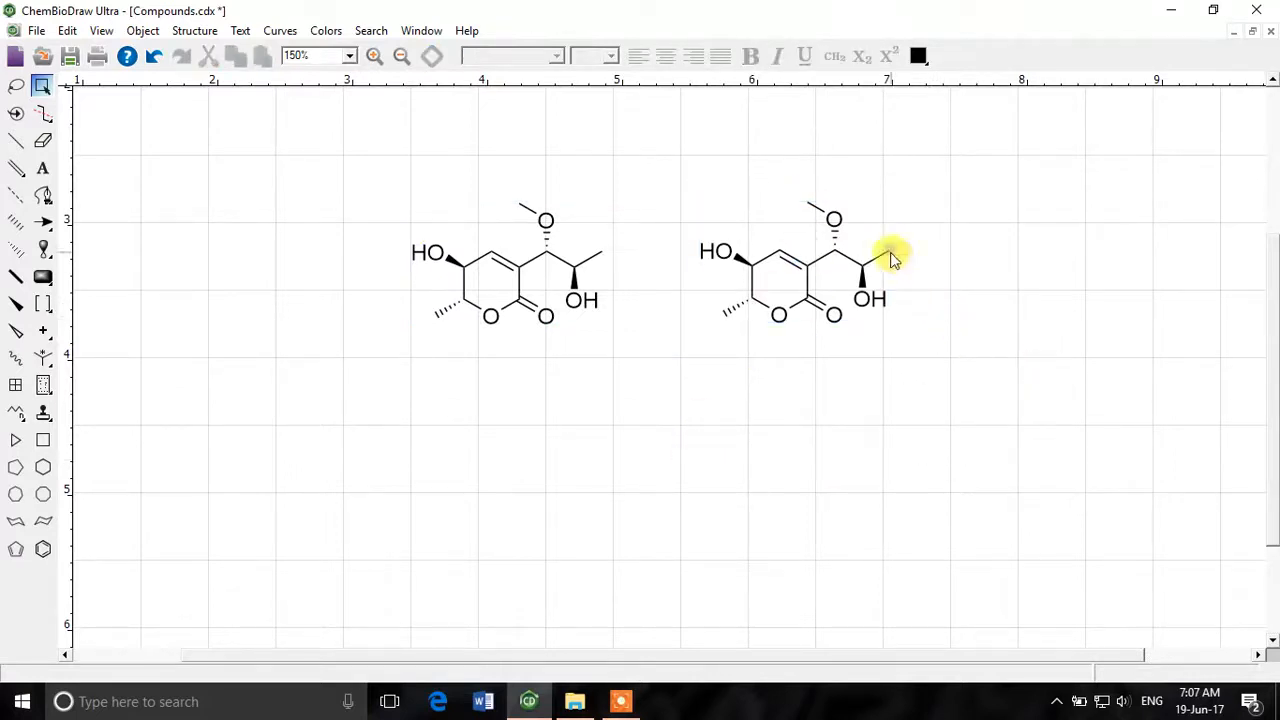
# Step: Move the grouped pair of structures slightly up and to the left, and ungroup it
pyautogui.hotkey('ctrl', 'a')
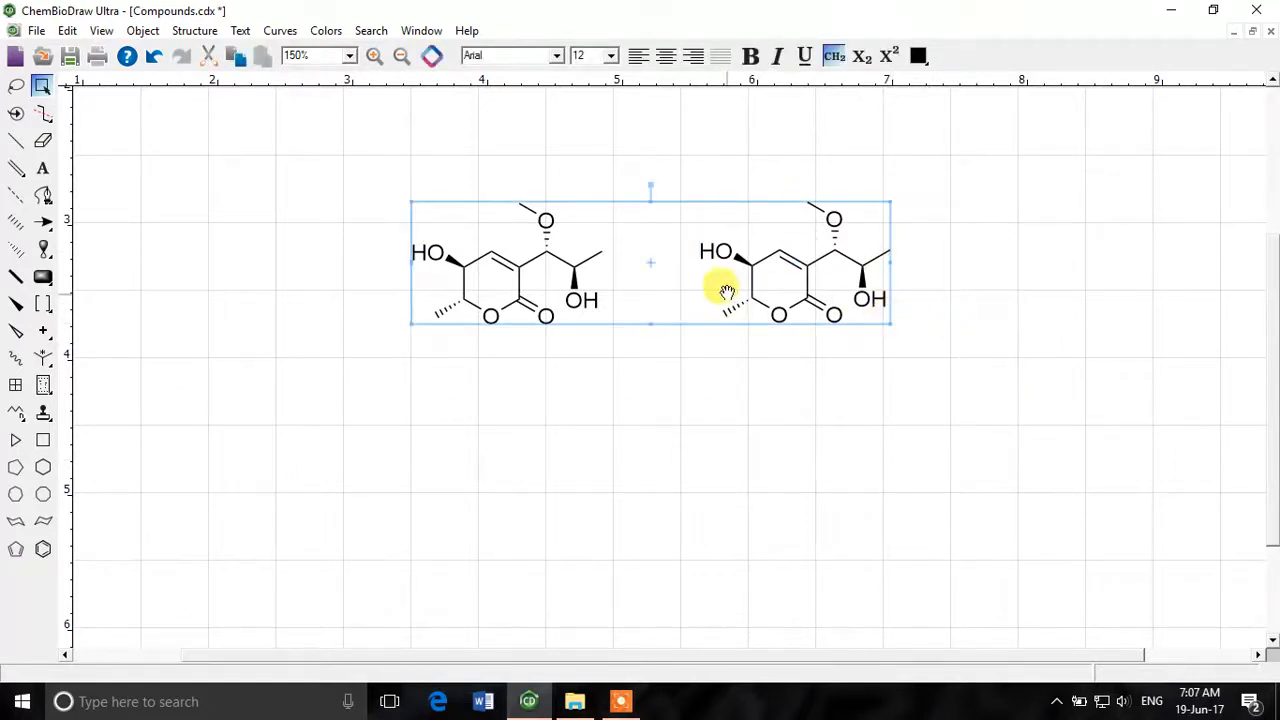
pyautogui.moveTo(674, 314); pyautogui.dragTo(688, 276)
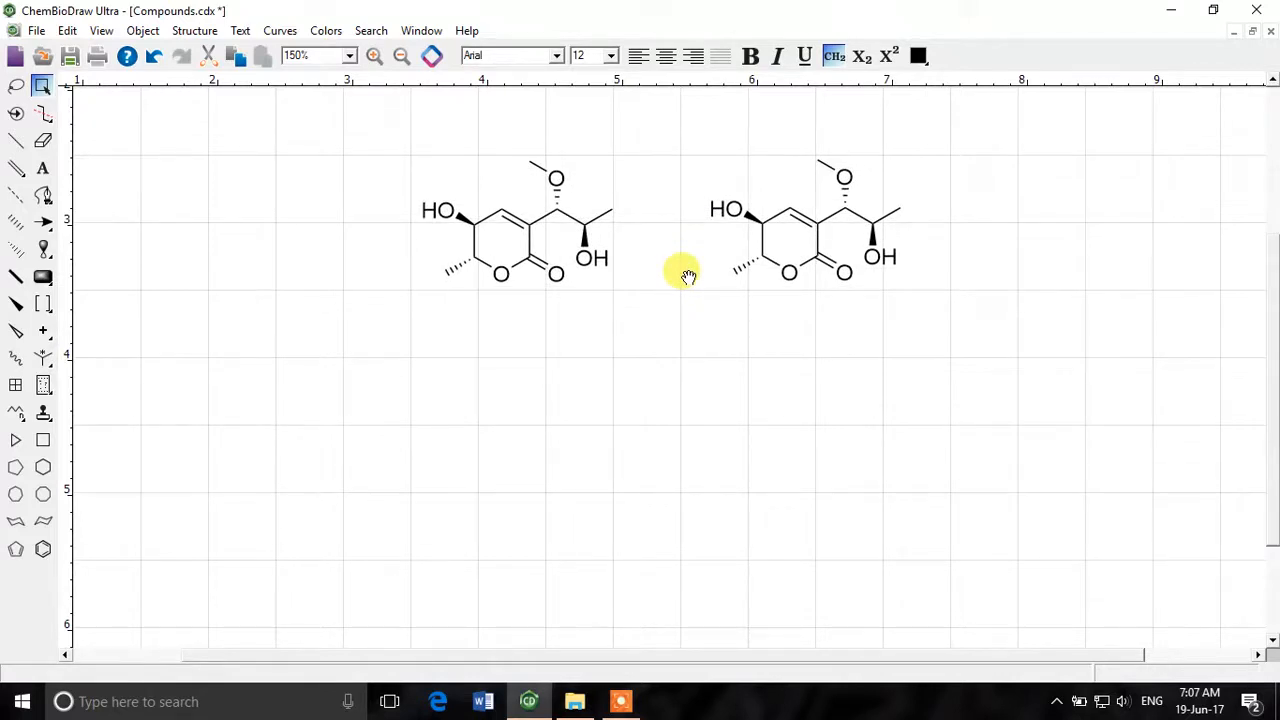
pyautogui.moveTo(688, 276); pyautogui.dragTo(688, 276)
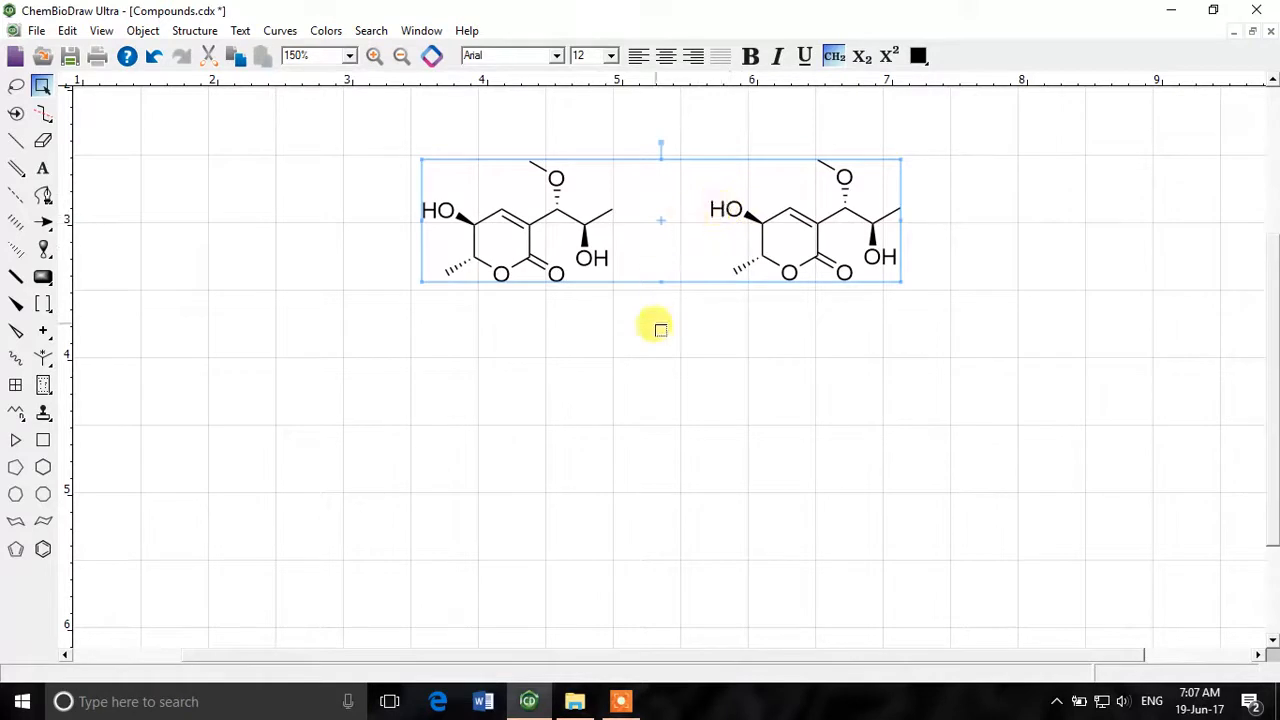
pyautogui.moveTo(739, 271); pyautogui.dragTo(686, 297)
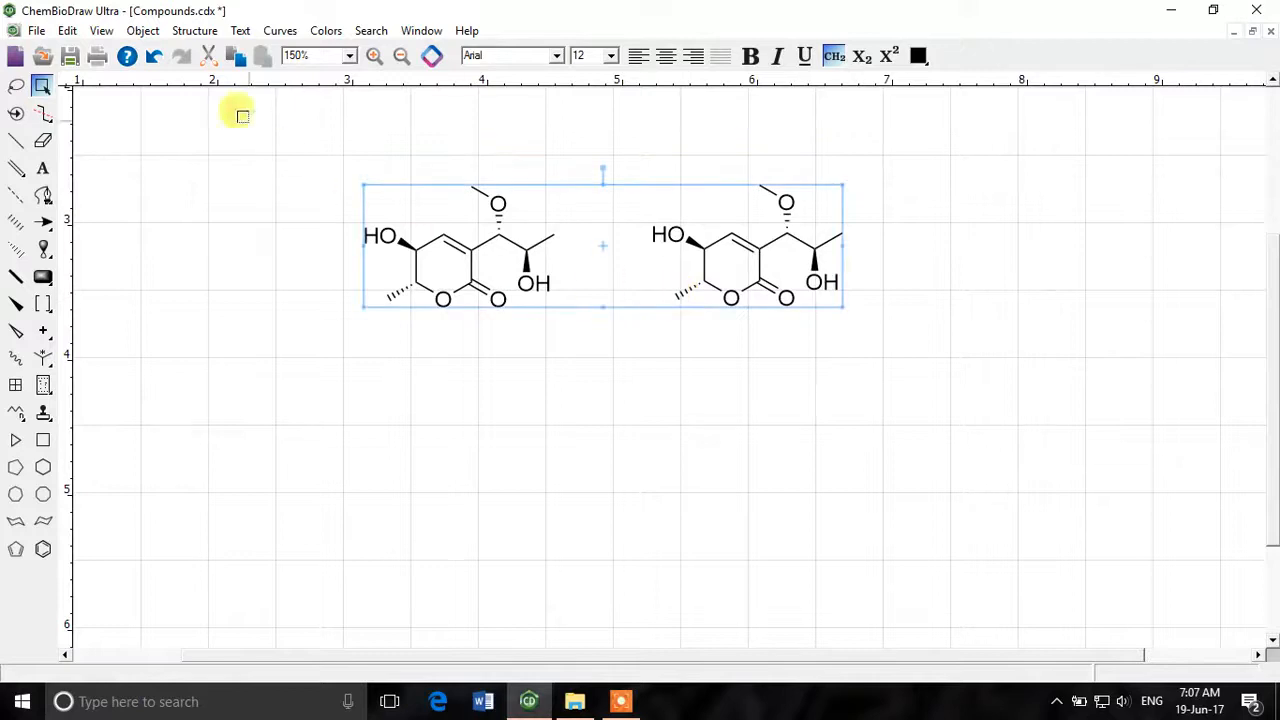
pyautogui.click(130, 34)
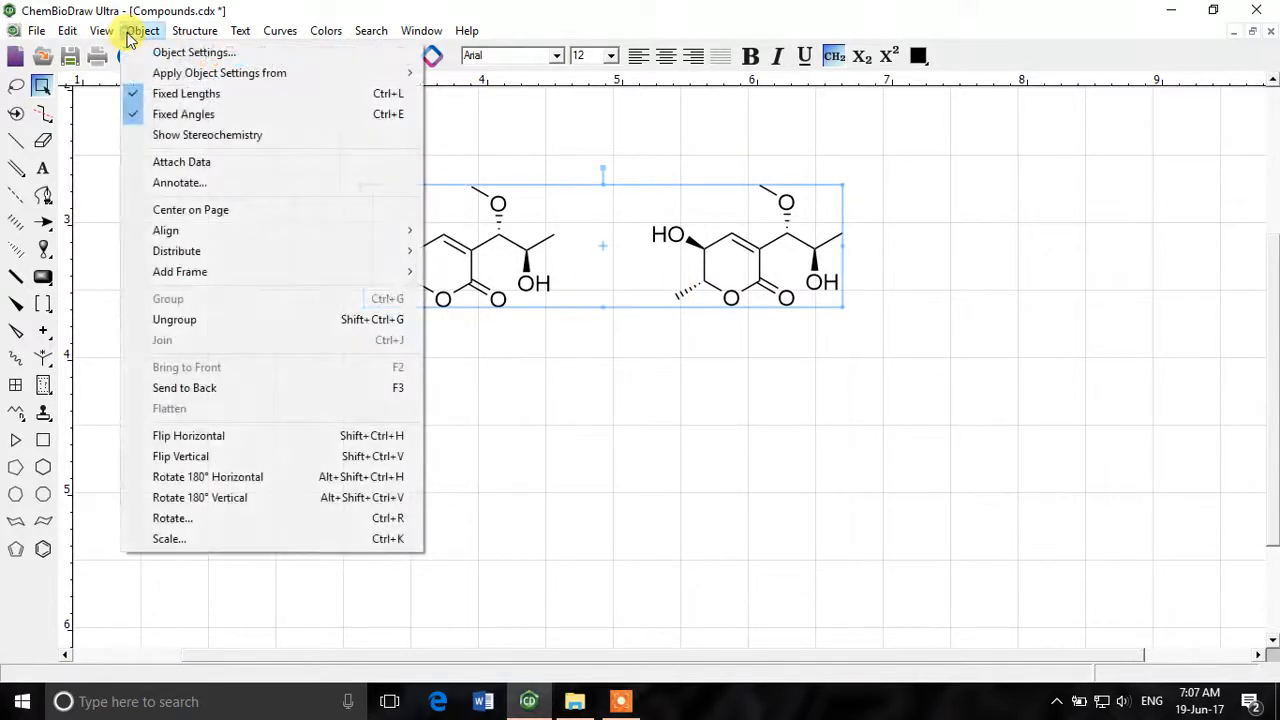
pyautogui.click(270, 319)
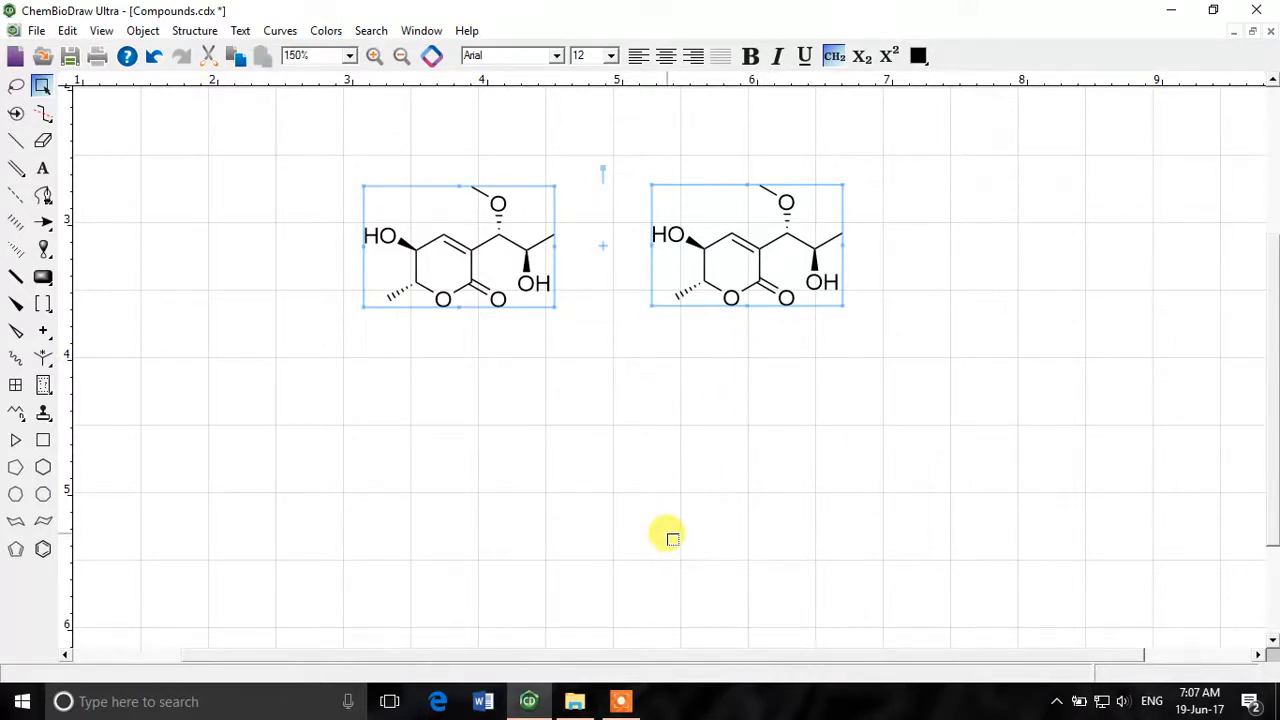
# Step: Open Compound1.pdf from the YouTube channel folder in Foxit PhantomPDF 5.5 and decline making it the default PDF viewer
pyautogui.click(577, 702)
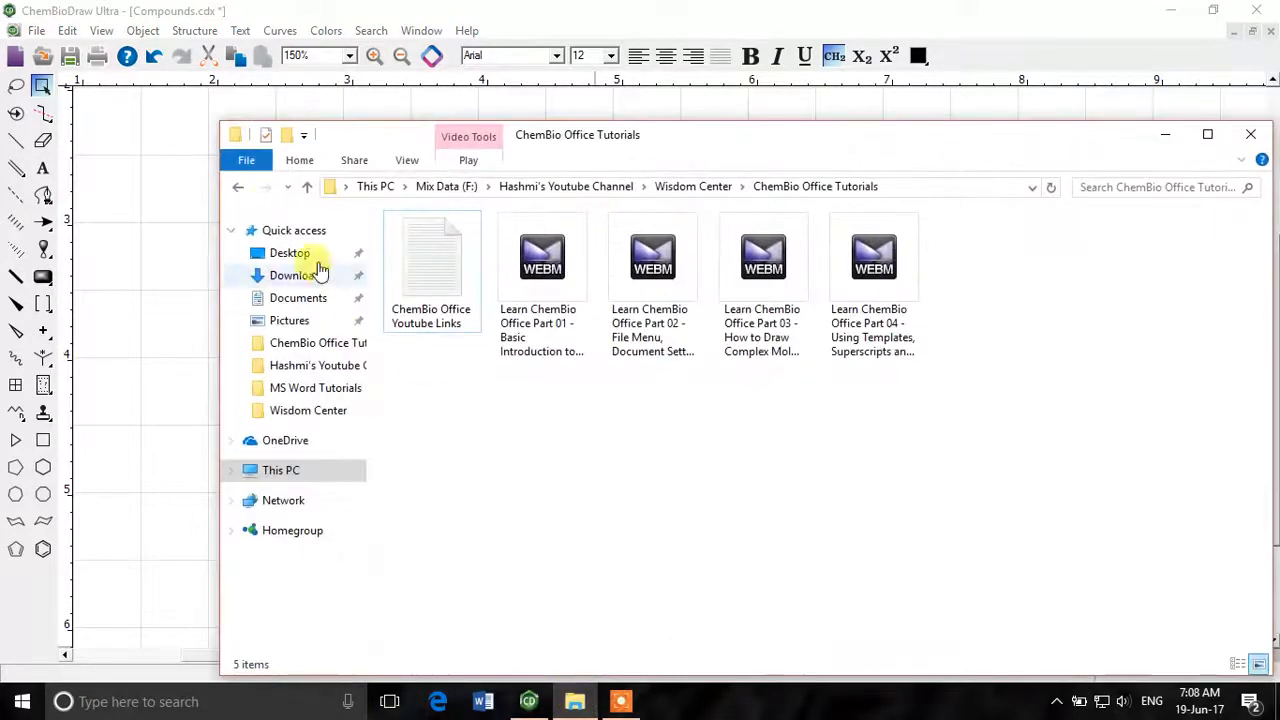
pyautogui.click(237, 188)
pyautogui.click(237, 189)
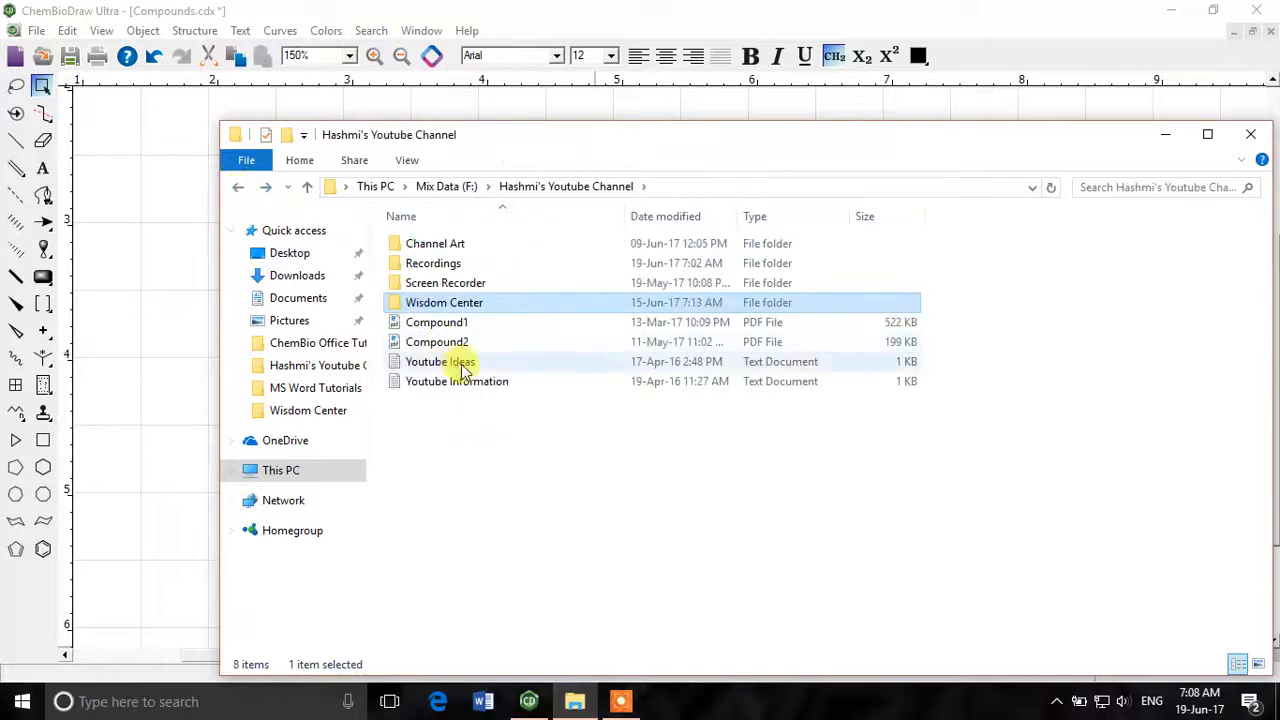
pyautogui.rightClick(432, 322)
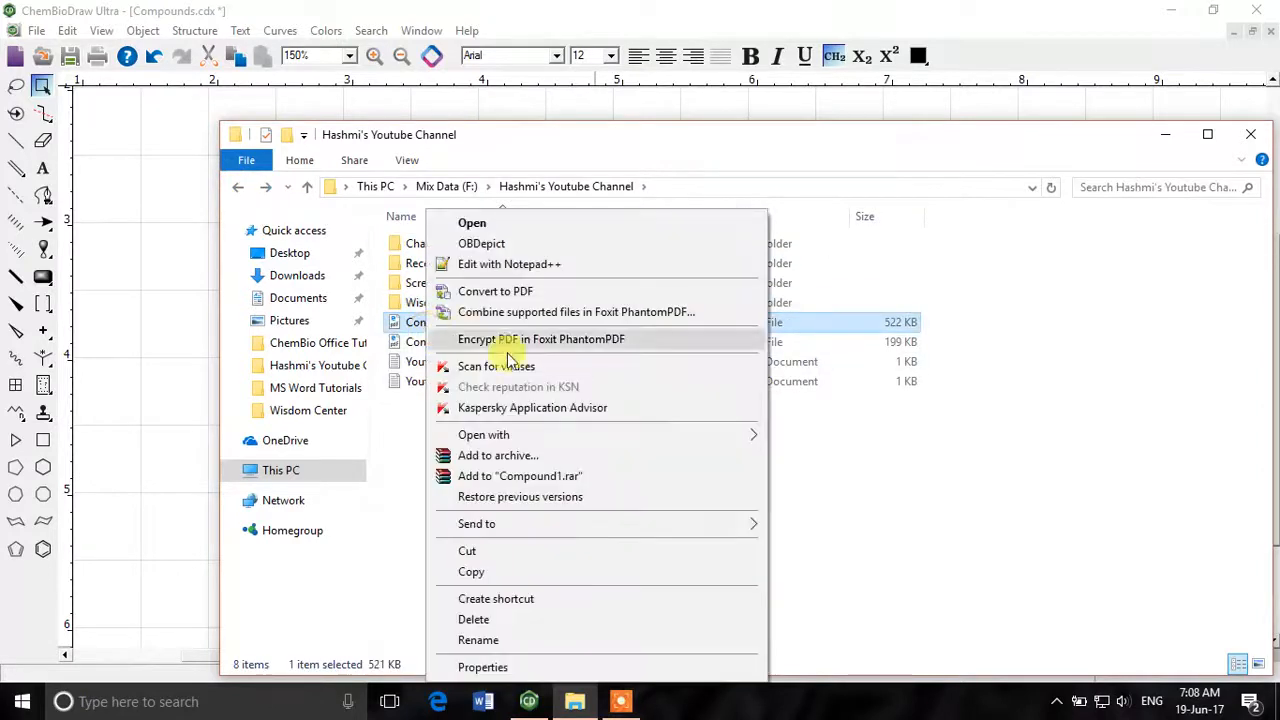
pyautogui.moveTo(694, 437)
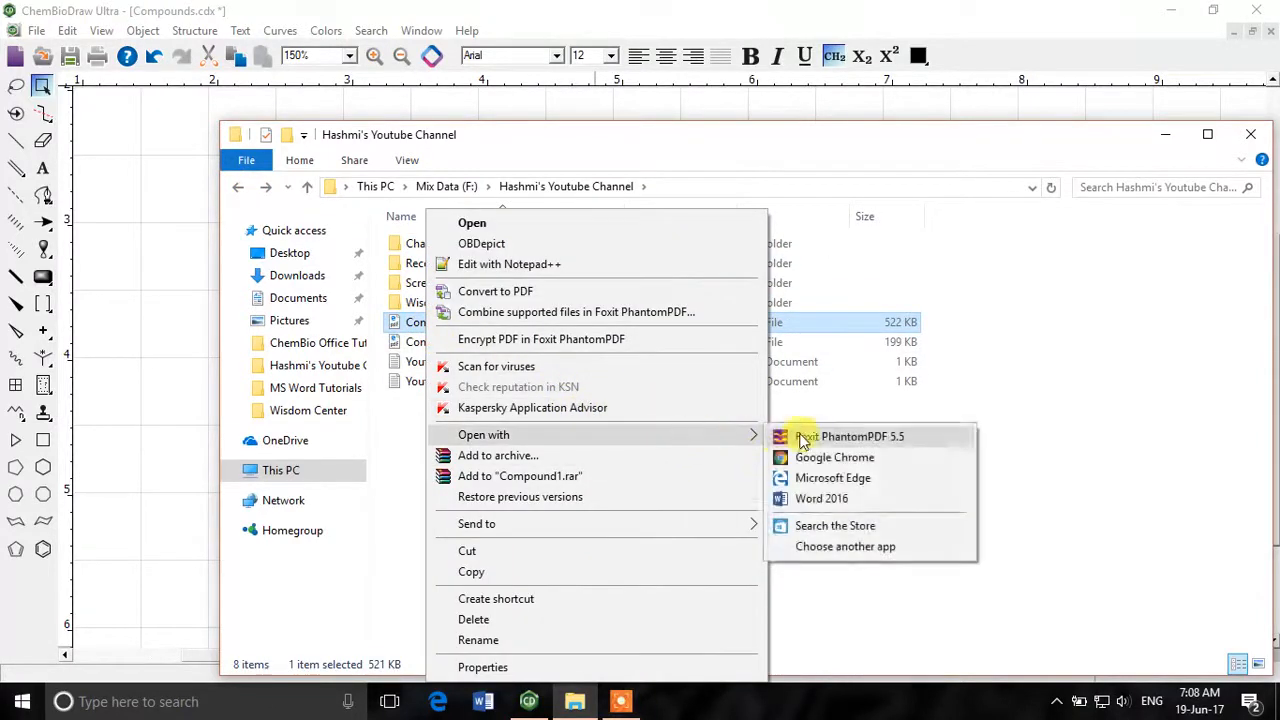
pyautogui.click(808, 440)
pyautogui.click(1177, 138)
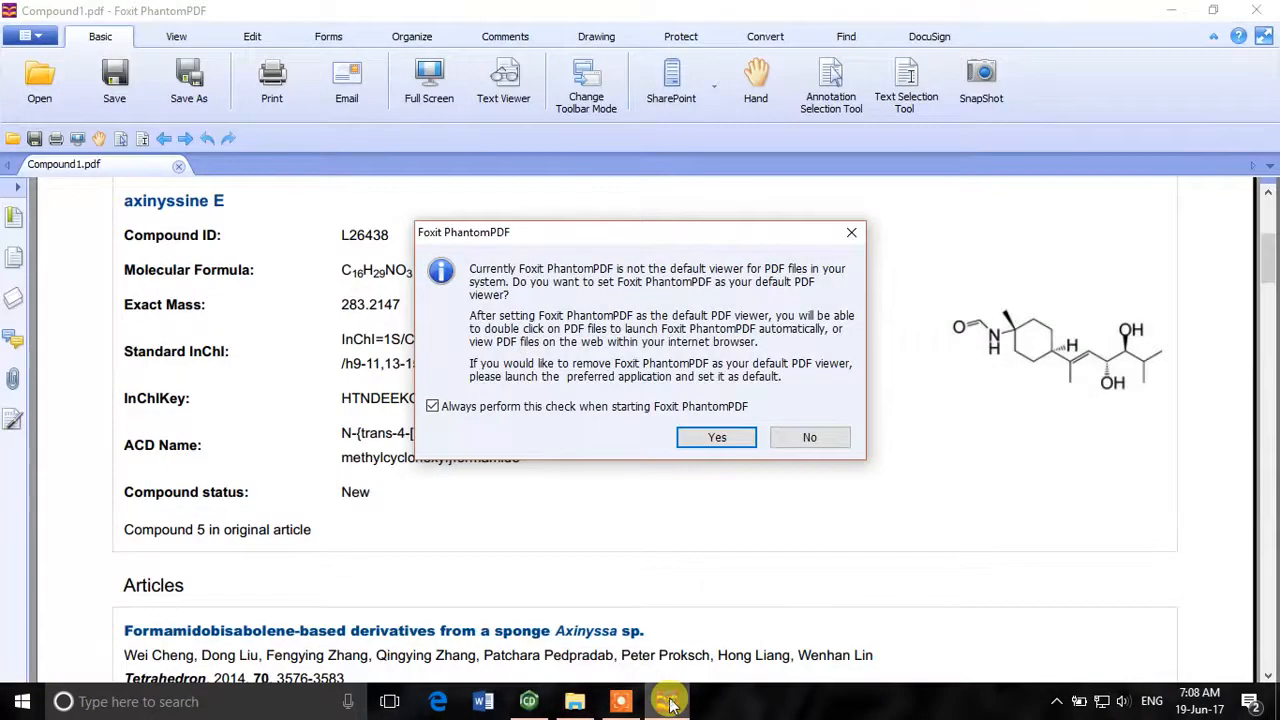
pyautogui.click(810, 437)
# Step: Take a snapshot of the axinyssine E data block from Compound ID through ACD Name
pyautogui.scroll(1, 853, 450)
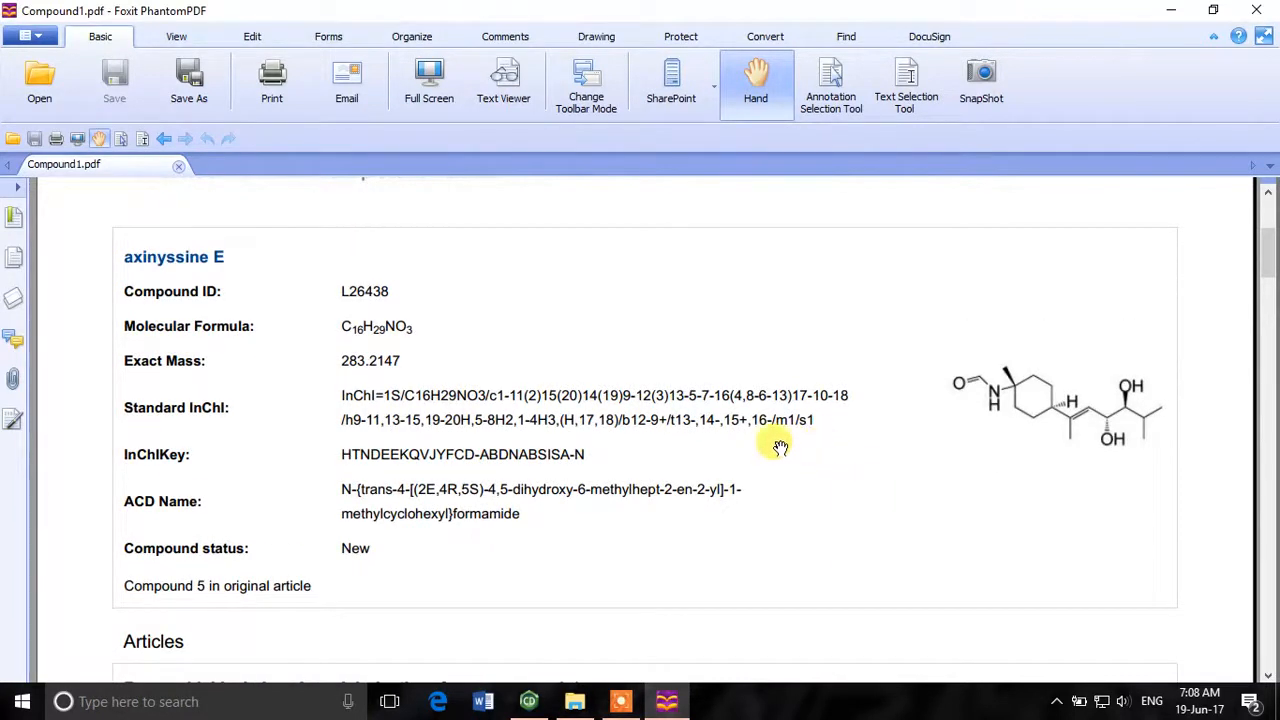
pyautogui.scroll(-1, 742, 455)
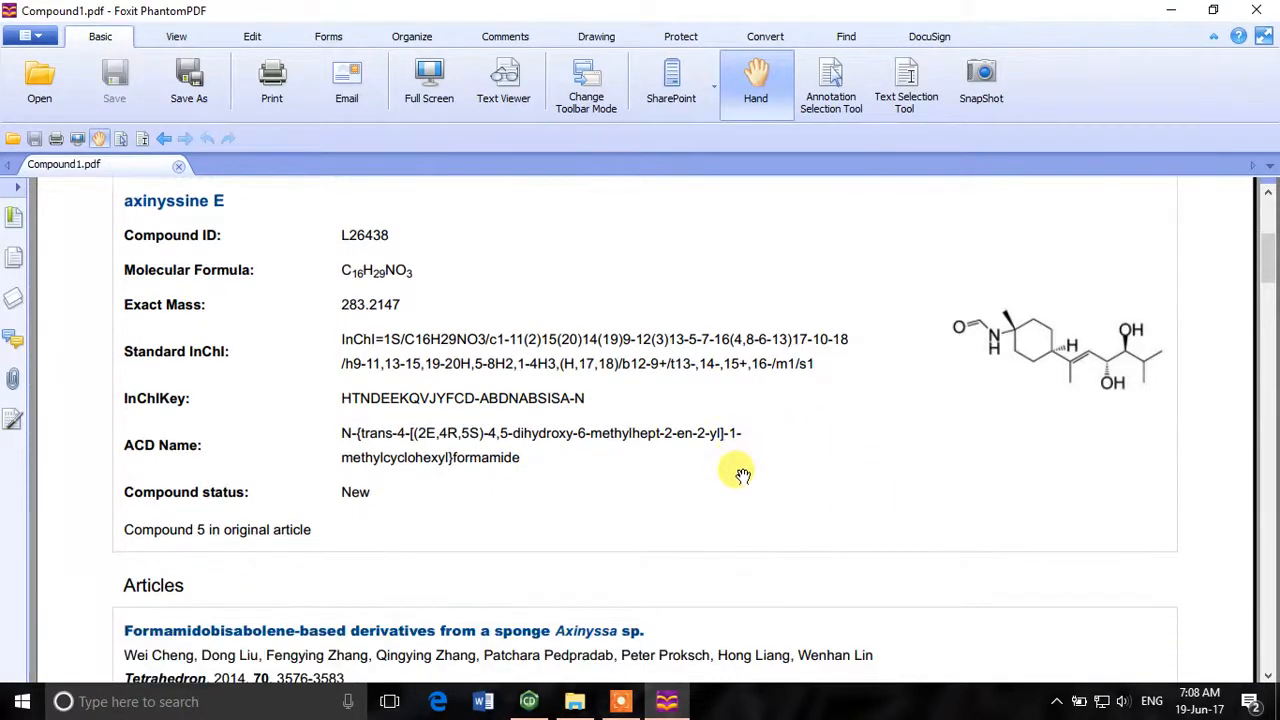
pyautogui.click(985, 85)
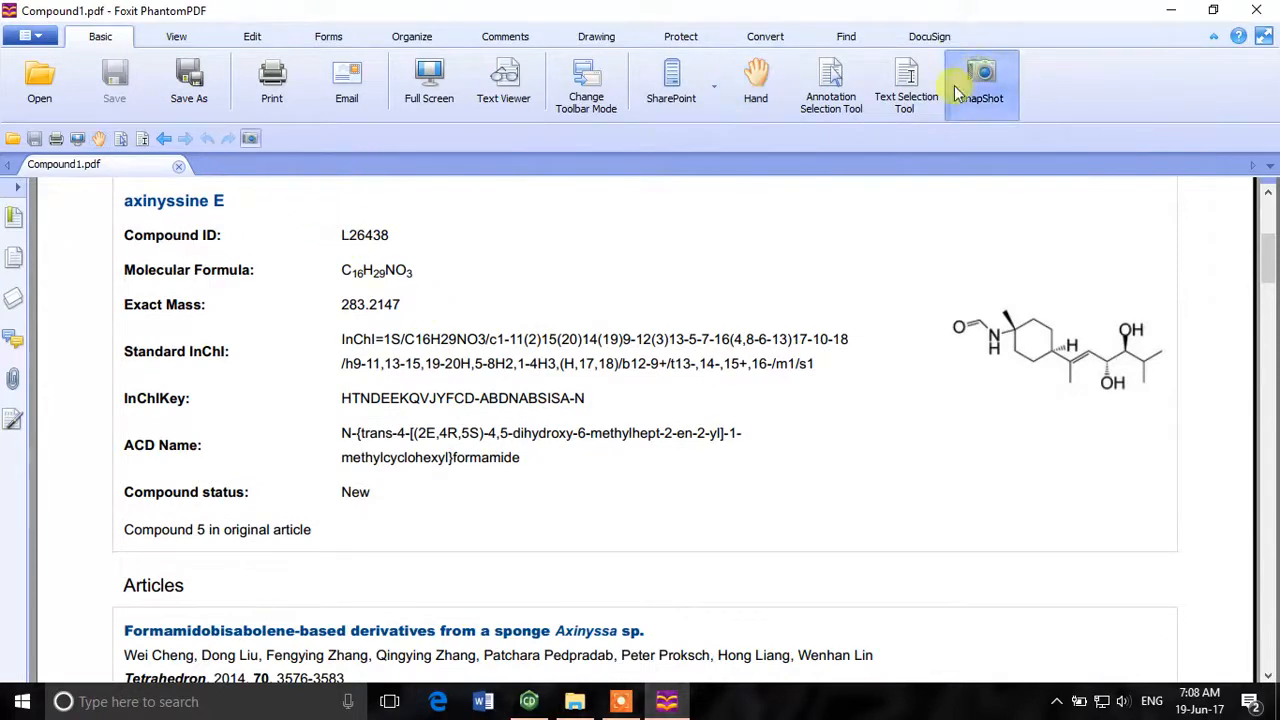
pyautogui.moveTo(115, 215); pyautogui.dragTo(858, 478)
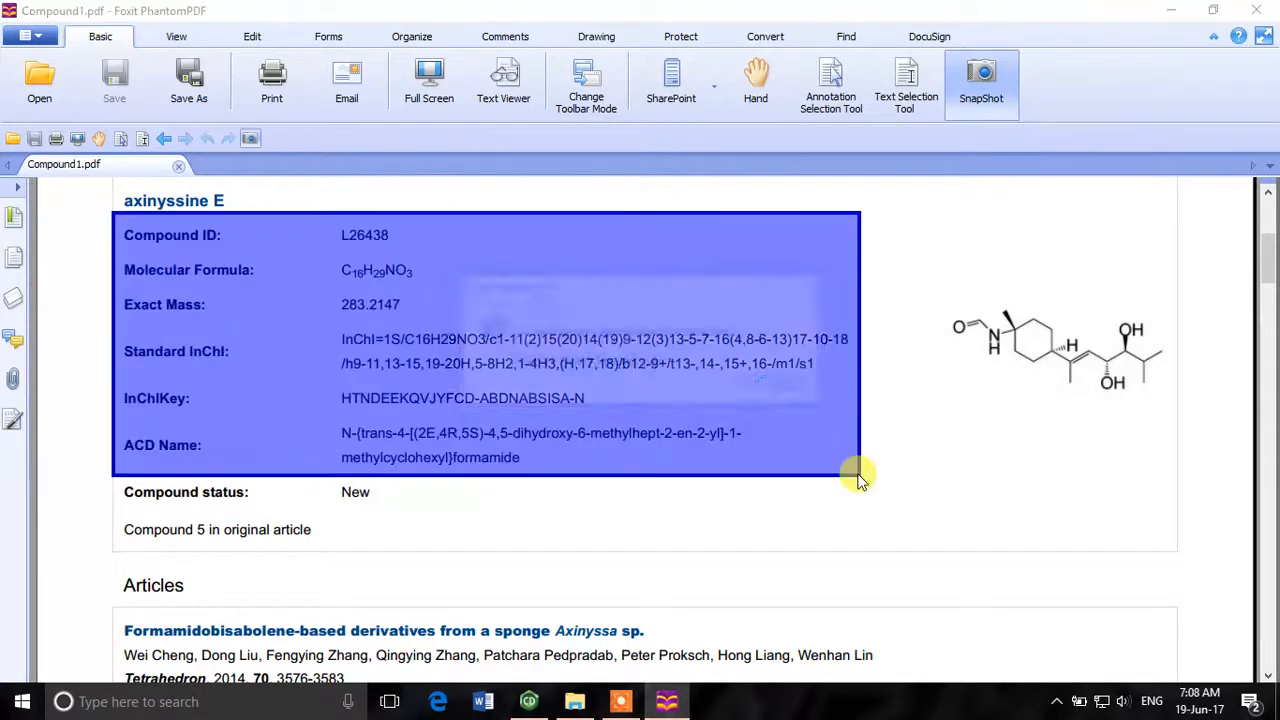
pyautogui.click(773, 381)
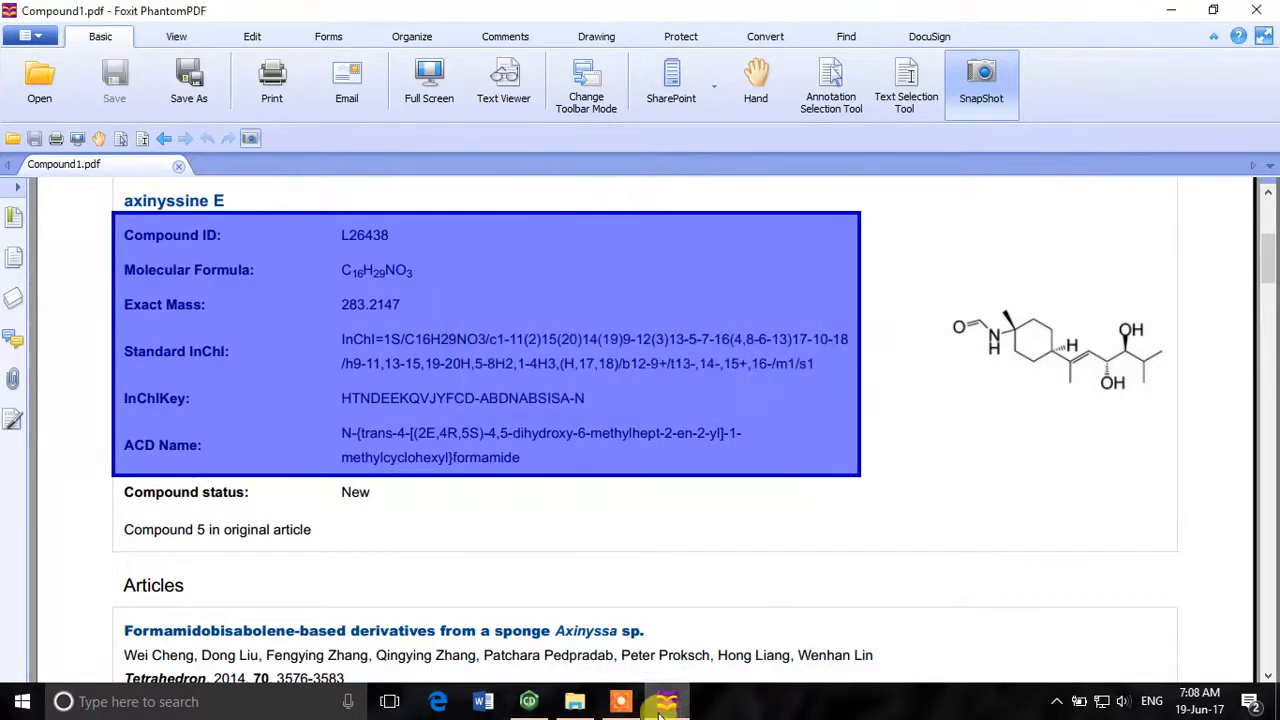
# Step: Switch to ChemBioDraw, paste the snapshot into the document and move it down the page
pyautogui.click(529, 701)
pyautogui.hotkey('ctrl', 'v')
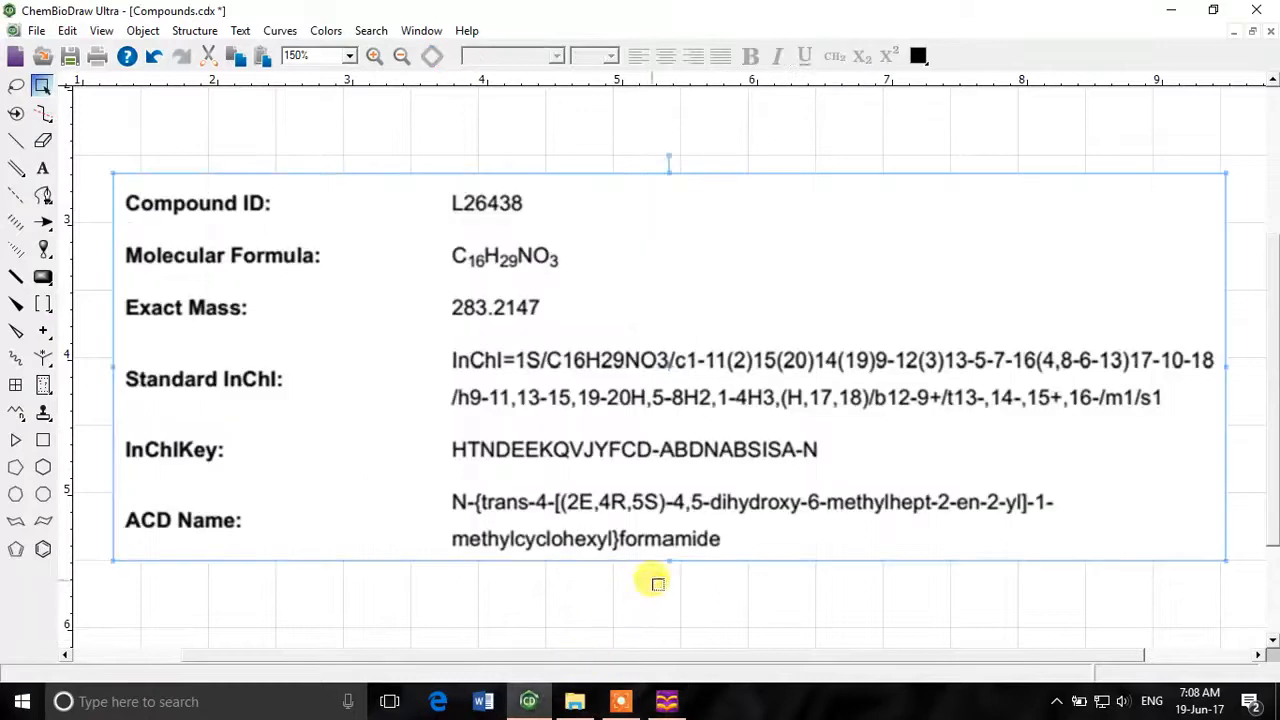
pyautogui.moveTo(571, 337); pyautogui.dragTo(562, 447)
# Step: Move both structures up above the pasted image, and shift the image slightly down and to the left
pyautogui.click(498, 212)
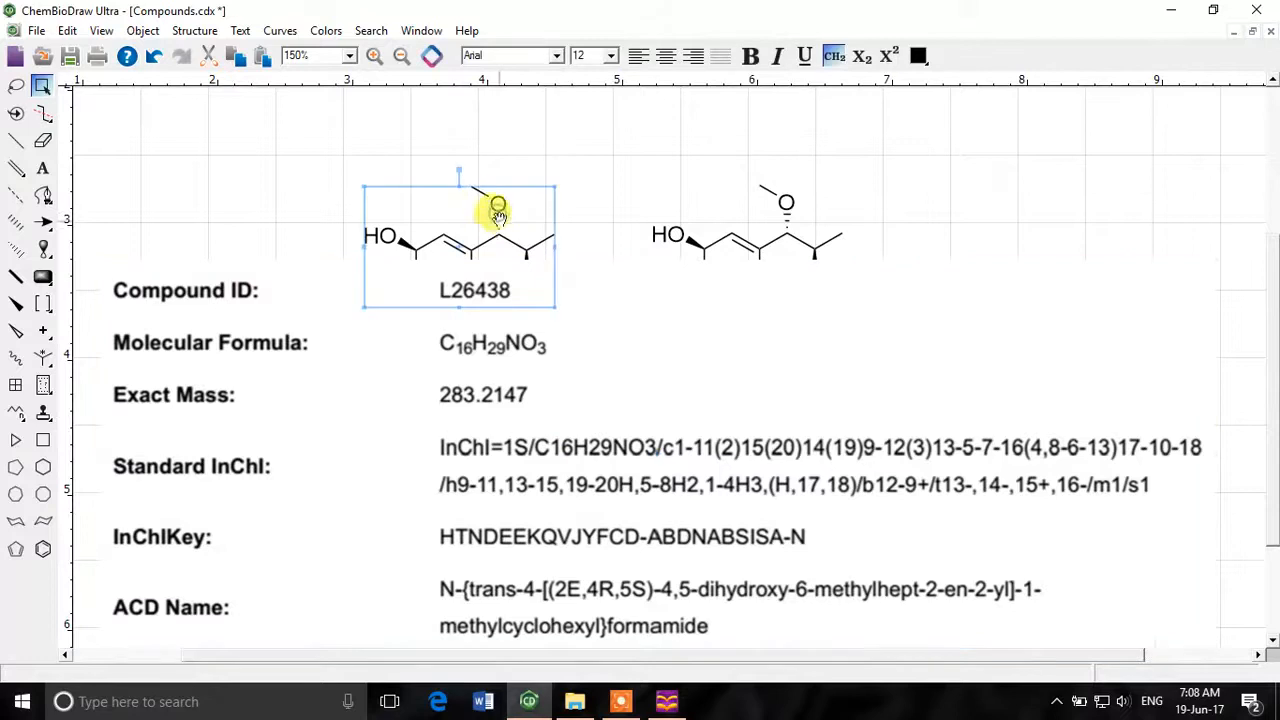
pyautogui.moveTo(498, 212); pyautogui.dragTo(531, 125)
pyautogui.moveTo(786, 210); pyautogui.dragTo(741, 120)
pyautogui.moveTo(695, 366); pyautogui.dragTo(668, 369)
pyautogui.click(948, 184)
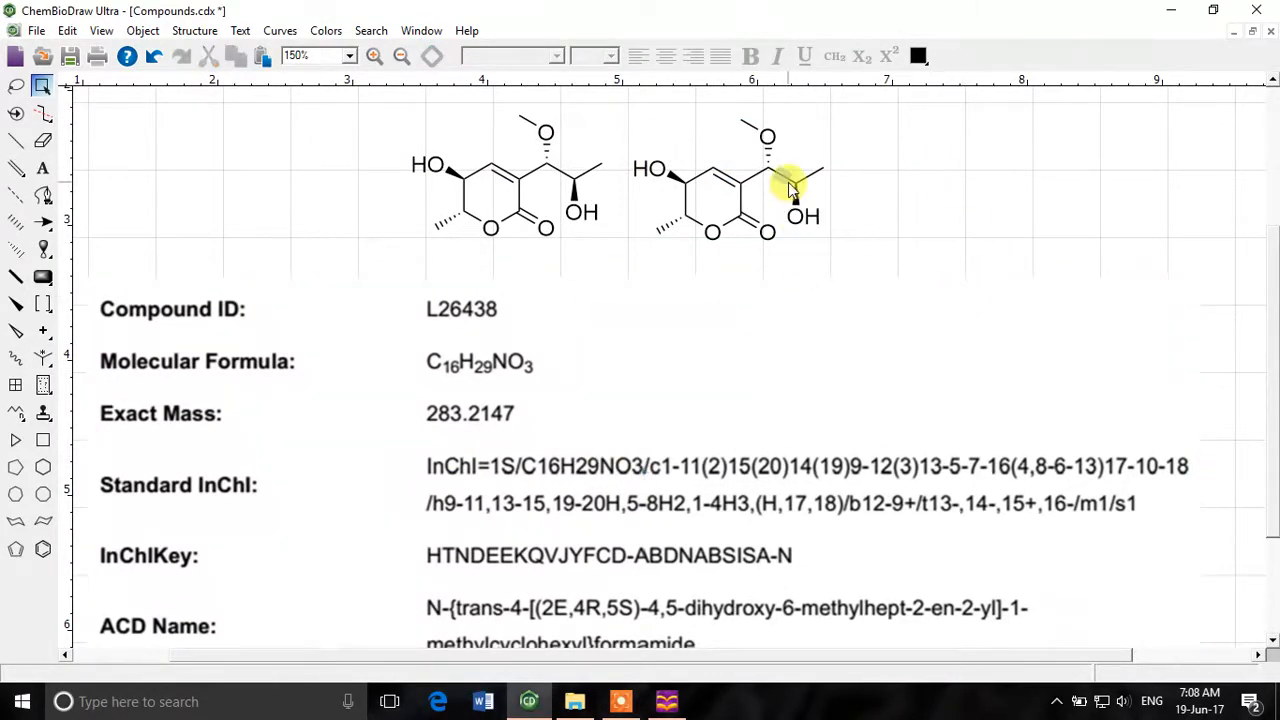
# Step: Try placing the right-hand structure over the pasted image, and undo the move
pyautogui.moveTo(790, 187); pyautogui.dragTo(852, 415)
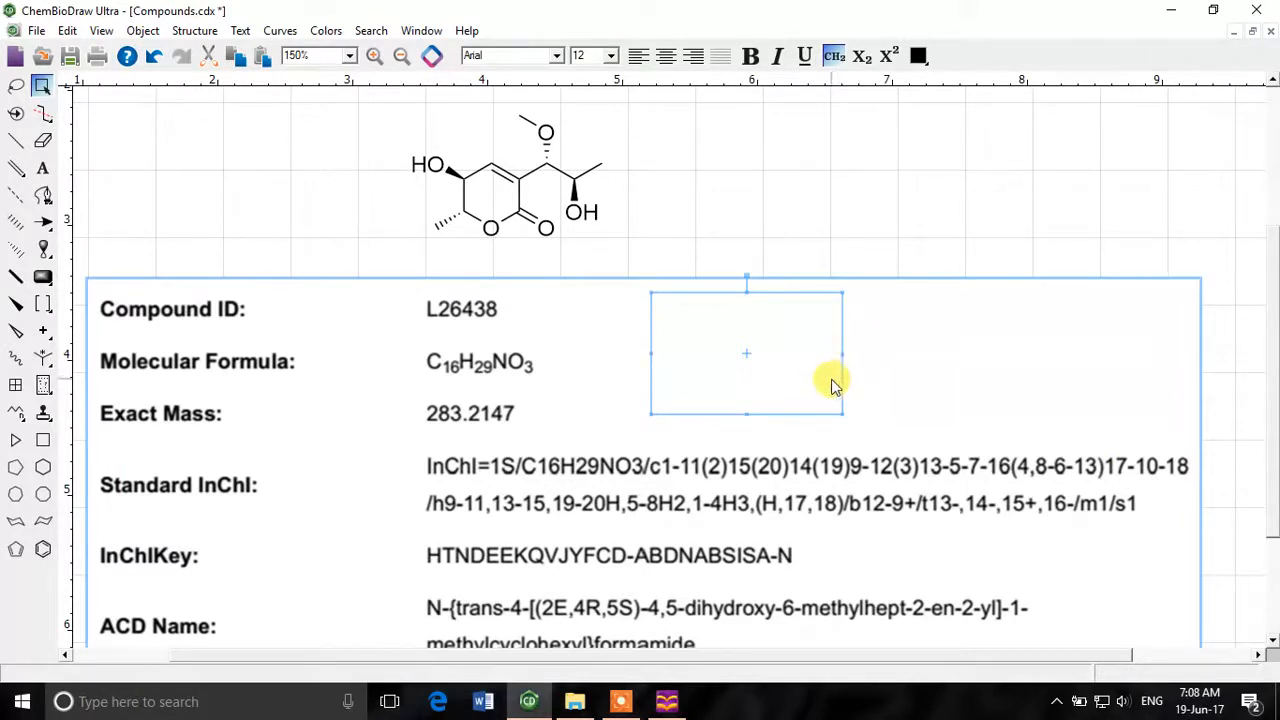
pyautogui.hotkey('ctrl', 'z')
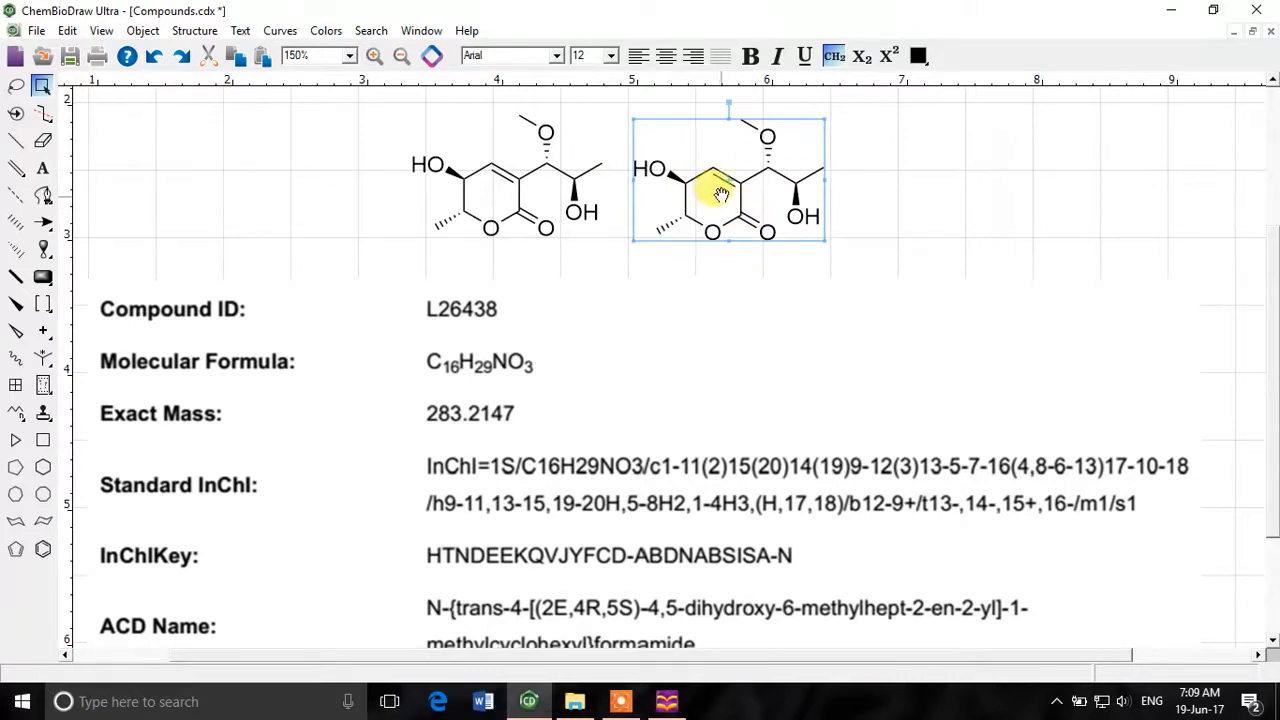
# Step: Bring the right-hand structure to the front of the stacking order and deselect it
pyautogui.rightClick(755, 172)
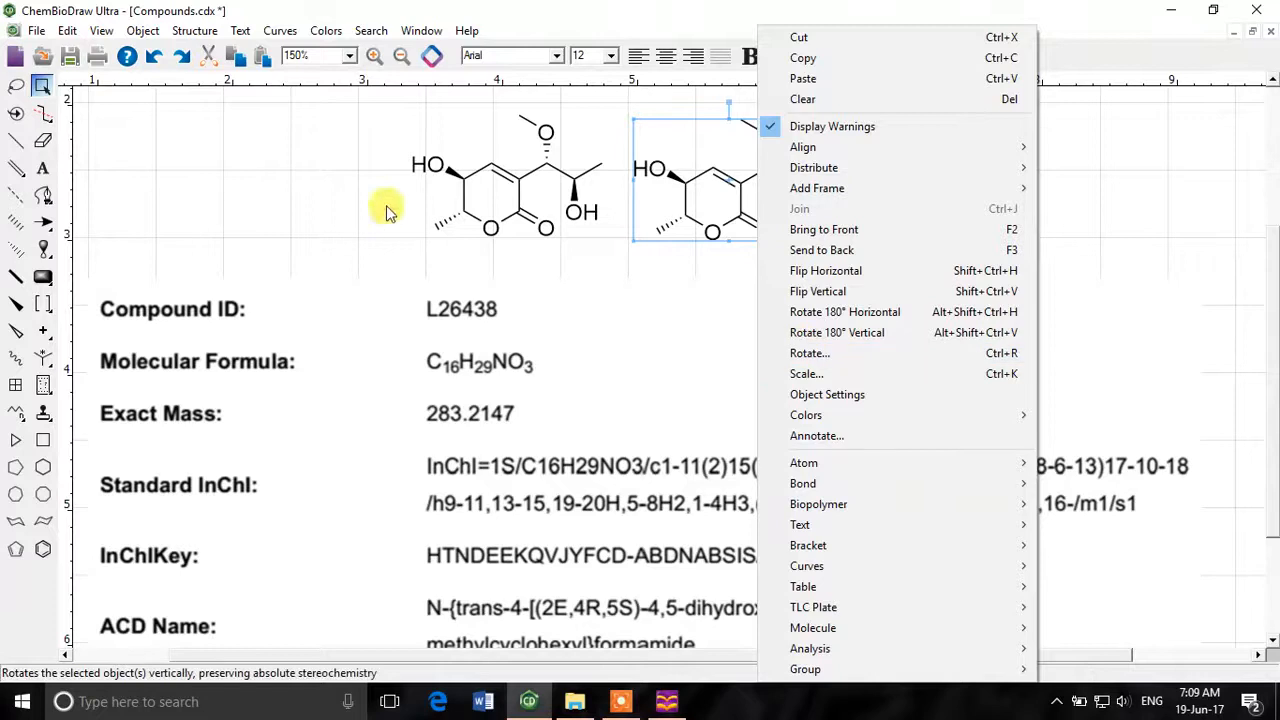
pyautogui.click(664, 124)
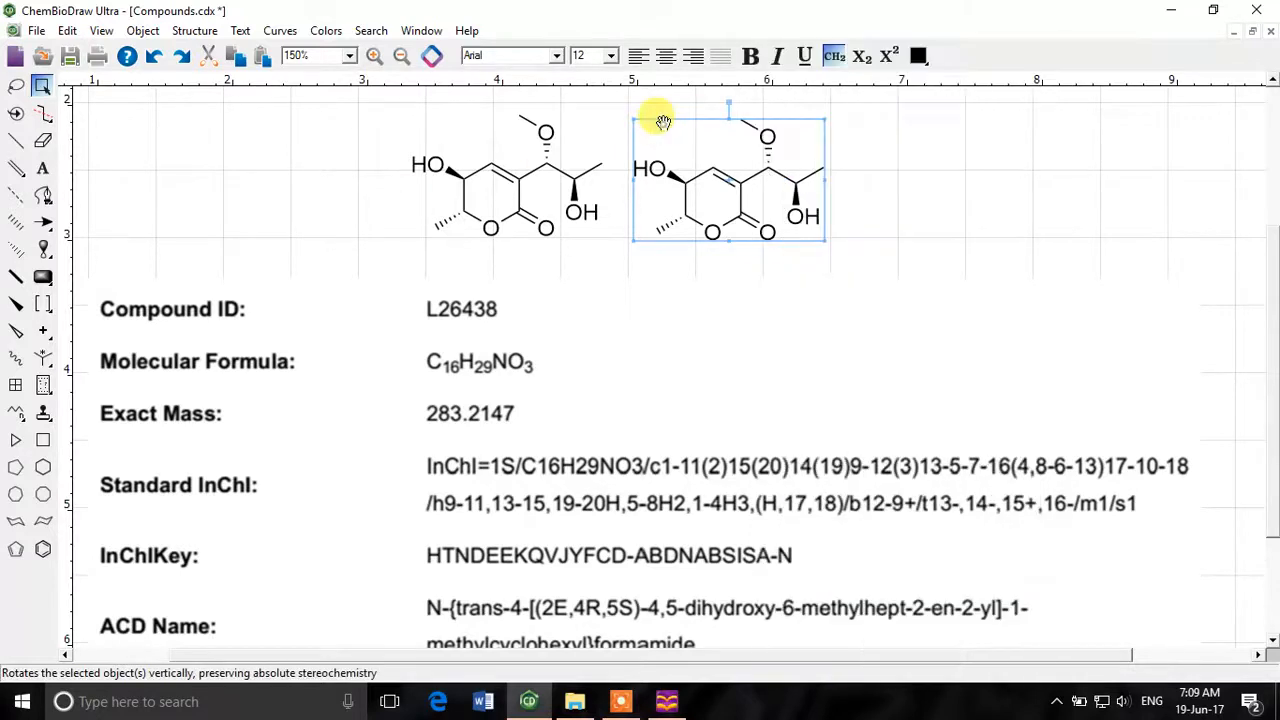
pyautogui.click(143, 31)
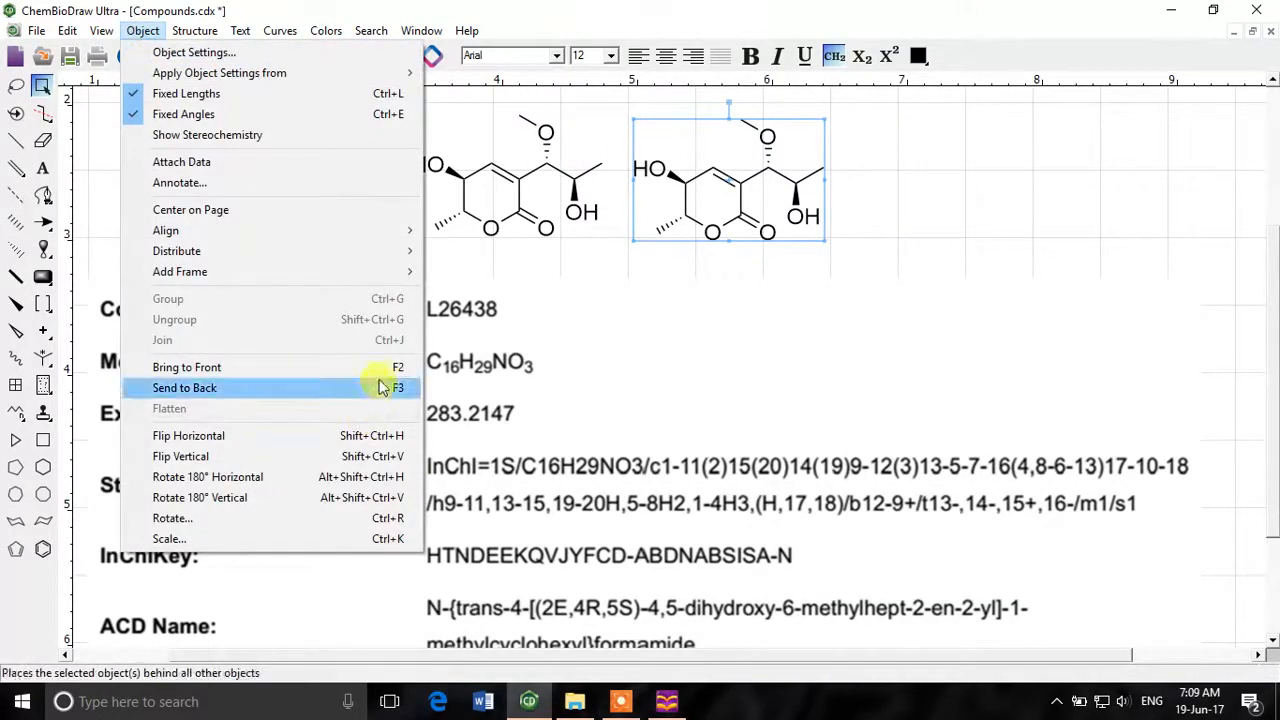
pyautogui.click(246, 374)
pyautogui.click(929, 162)
# Step: Move the right-hand structure onto the pasted image beside the formula and mass values, and undo the image's stray shift
pyautogui.click(725, 175)
pyautogui.moveTo(725, 175); pyautogui.dragTo(904, 400)
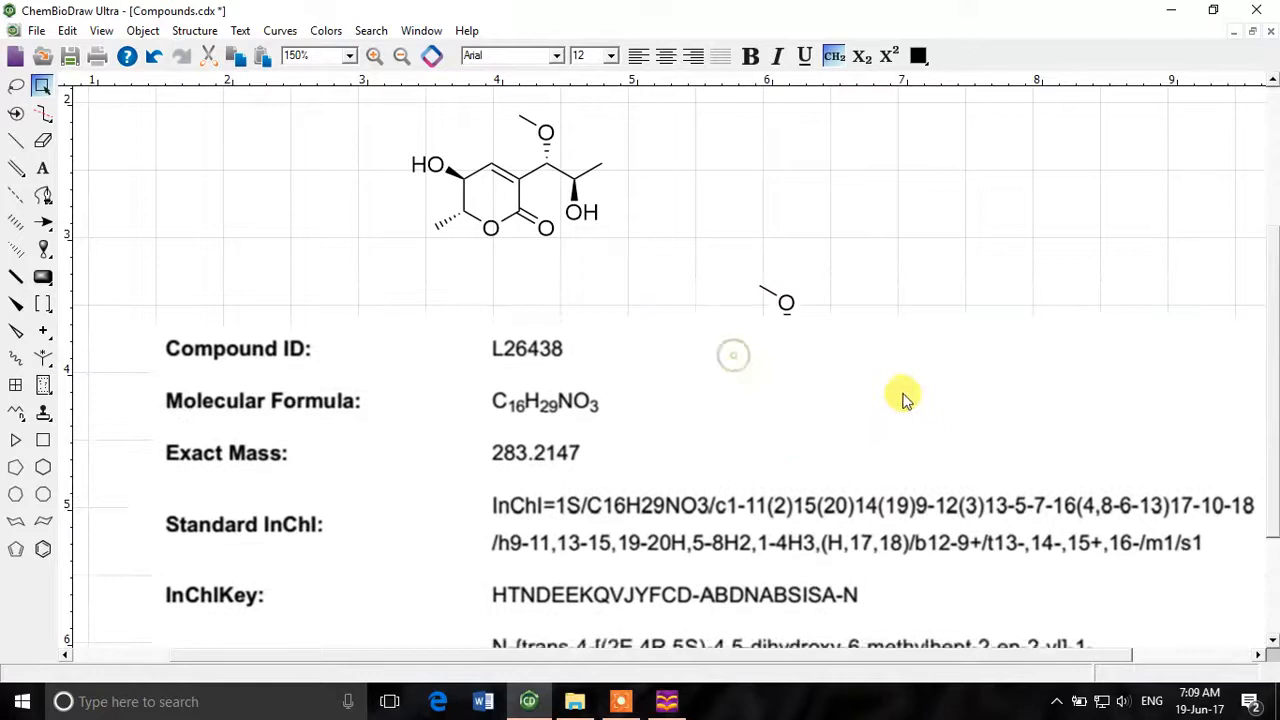
pyautogui.hotkey('ctrl', 'z')
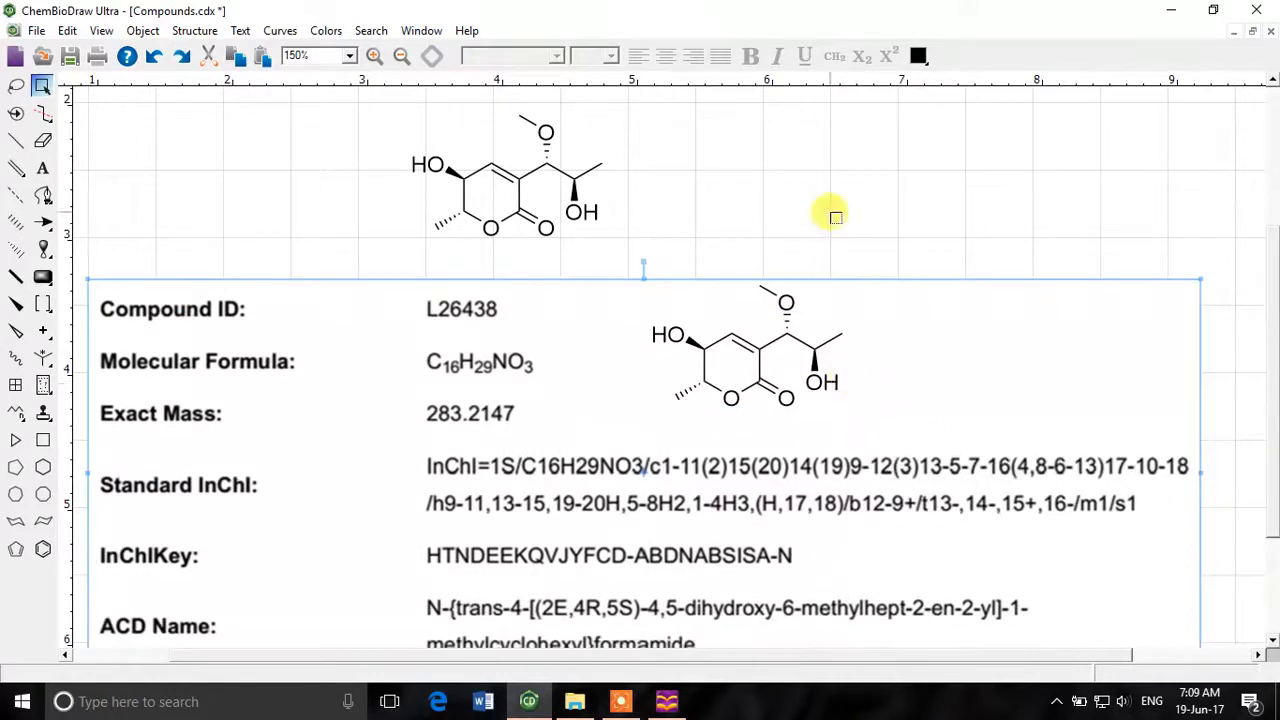
# Step: Reposition the structure slightly lower over the pasted image and deselect it
pyautogui.click(791, 303)
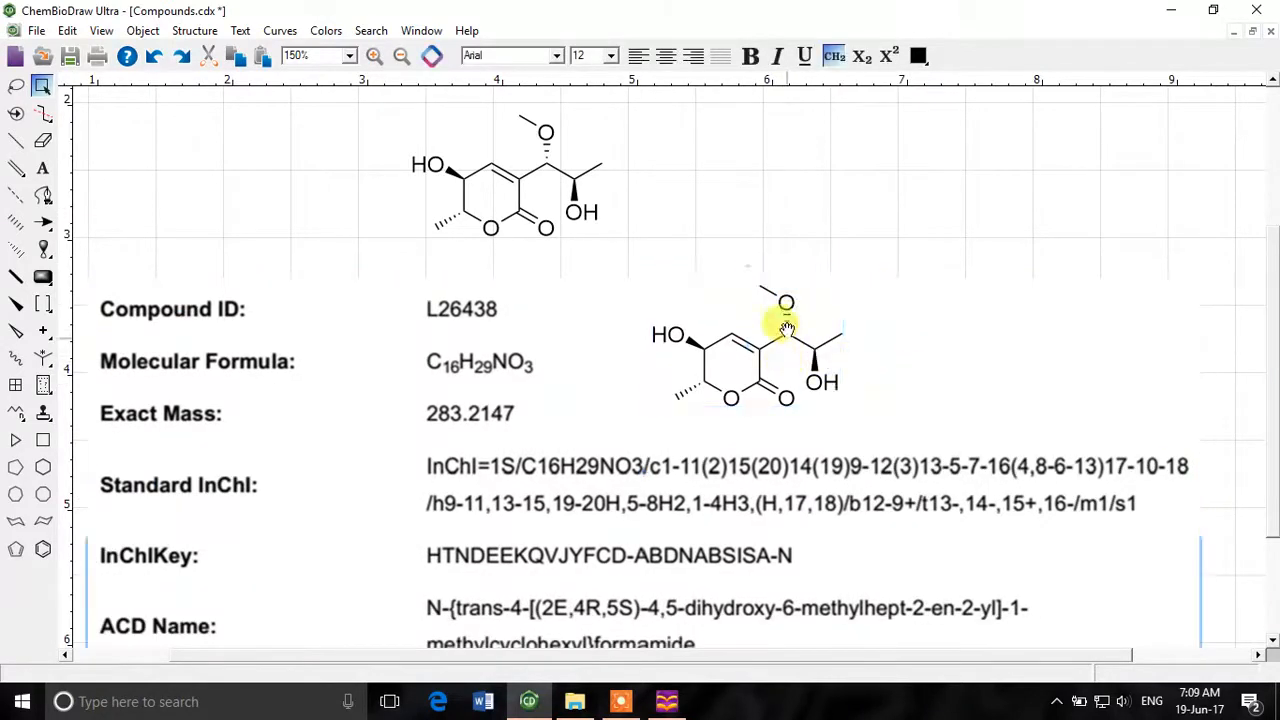
pyautogui.moveTo(791, 303); pyautogui.dragTo(752, 319)
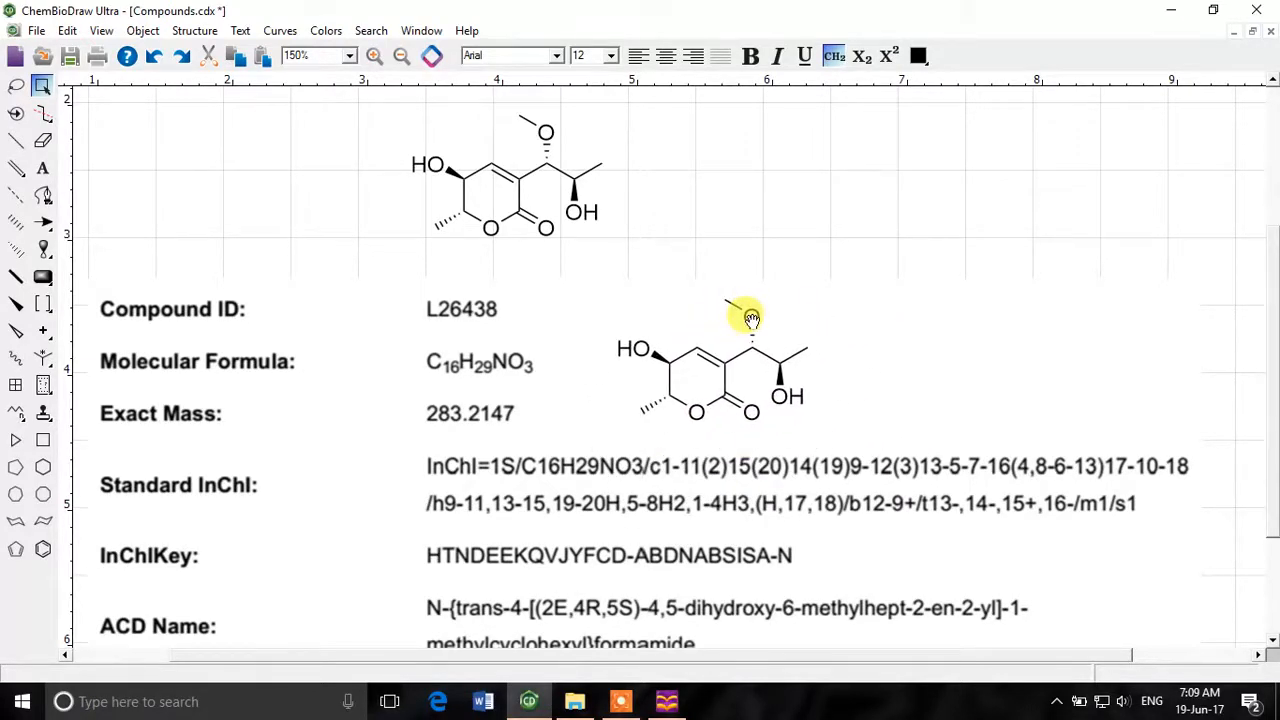
pyautogui.moveTo(752, 319); pyautogui.dragTo(785, 322)
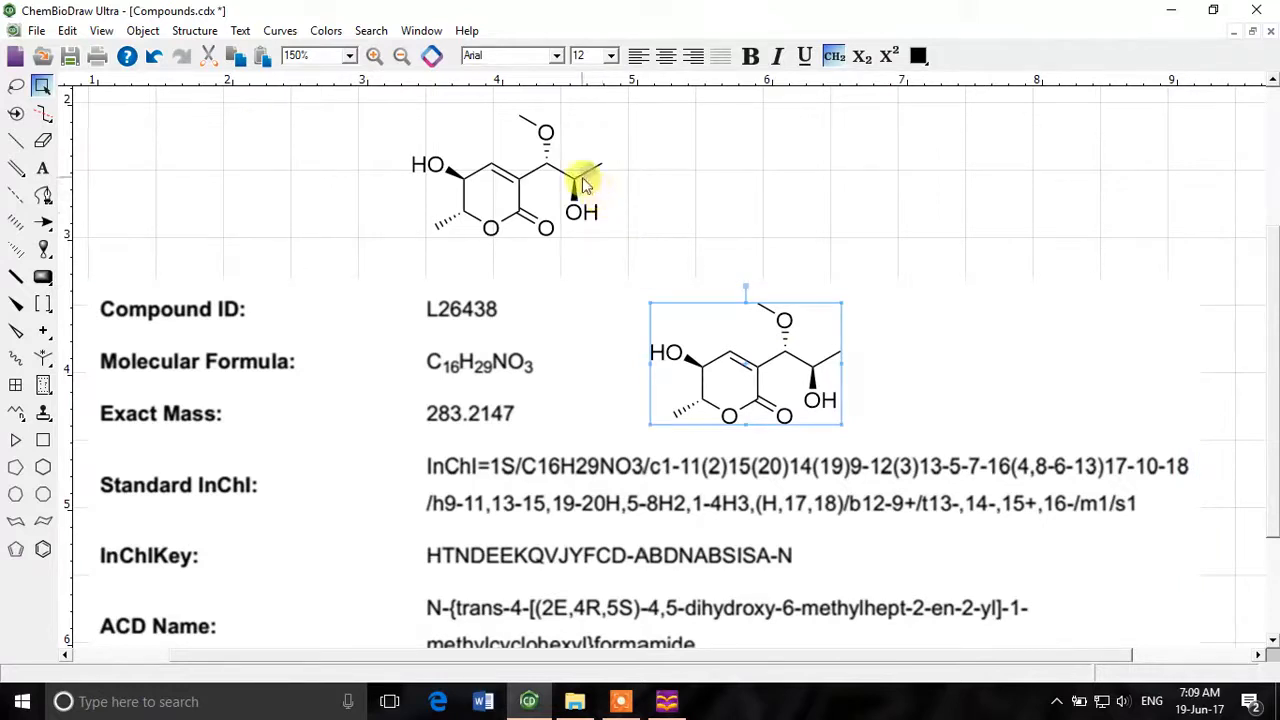
pyautogui.click(851, 186)
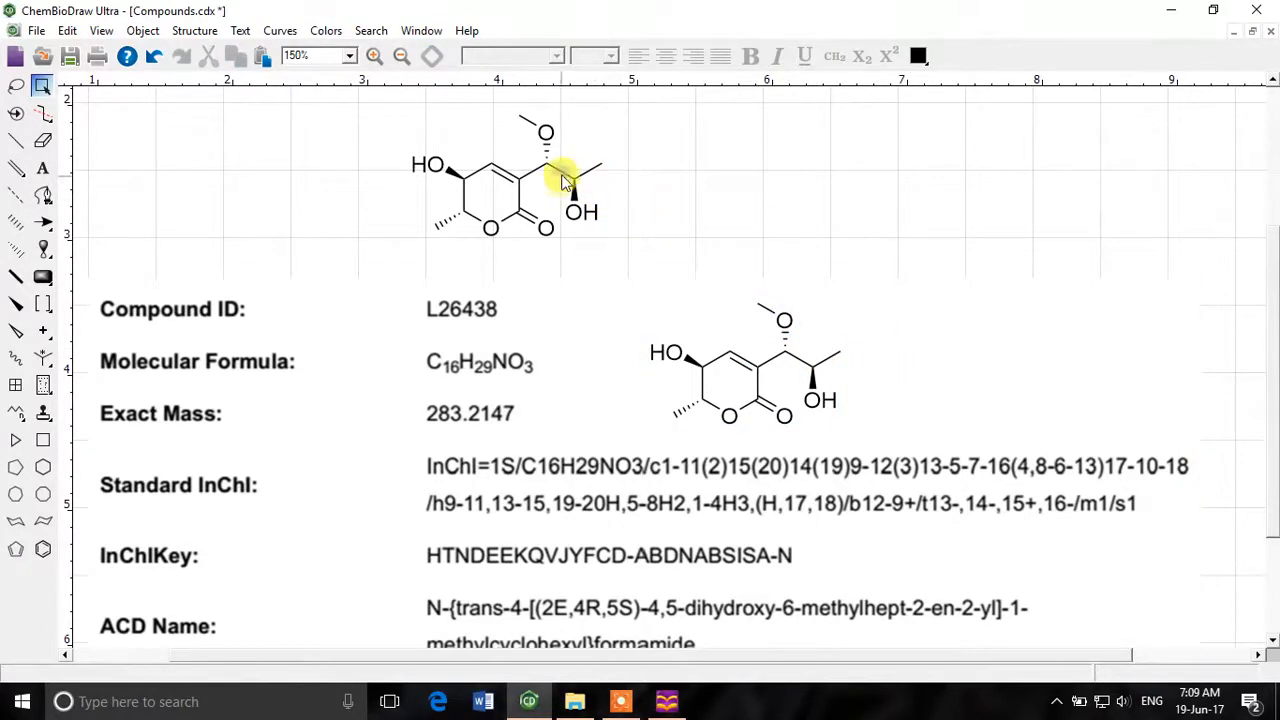
# Step: Examine the ordering commands offered for the structure above the image, and select the structure lying over the image
pyautogui.click(546, 135)
pyautogui.rightClick(546, 135)
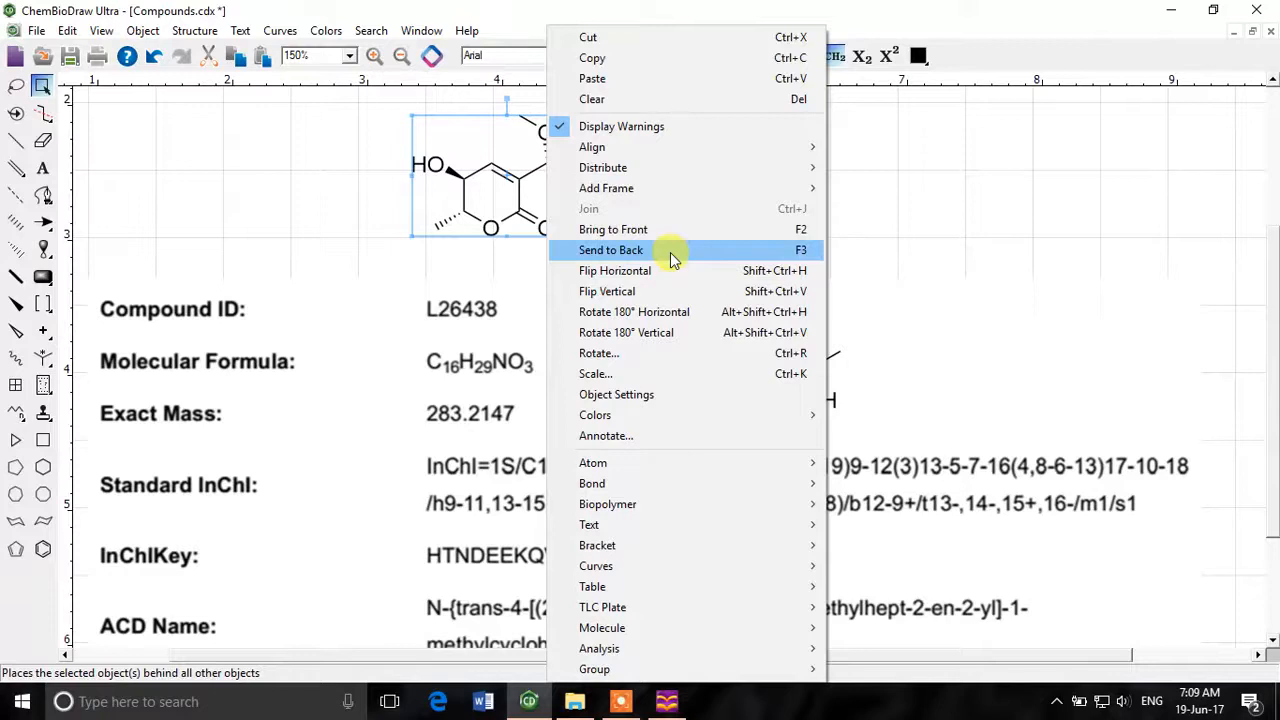
pyautogui.click(906, 189)
pyautogui.click(775, 393)
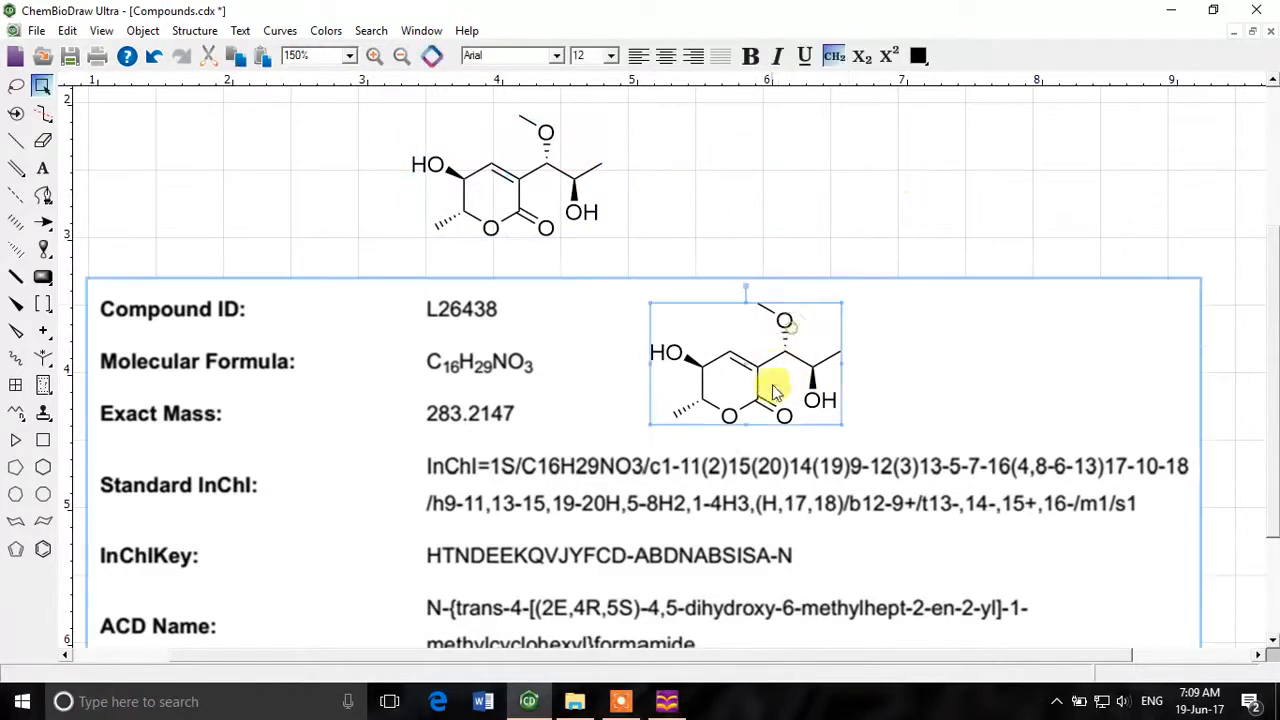
# Step: Move the structure off the pasted image to beside the upper structure, and delete the image
pyautogui.moveTo(782, 316); pyautogui.dragTo(765, 120)
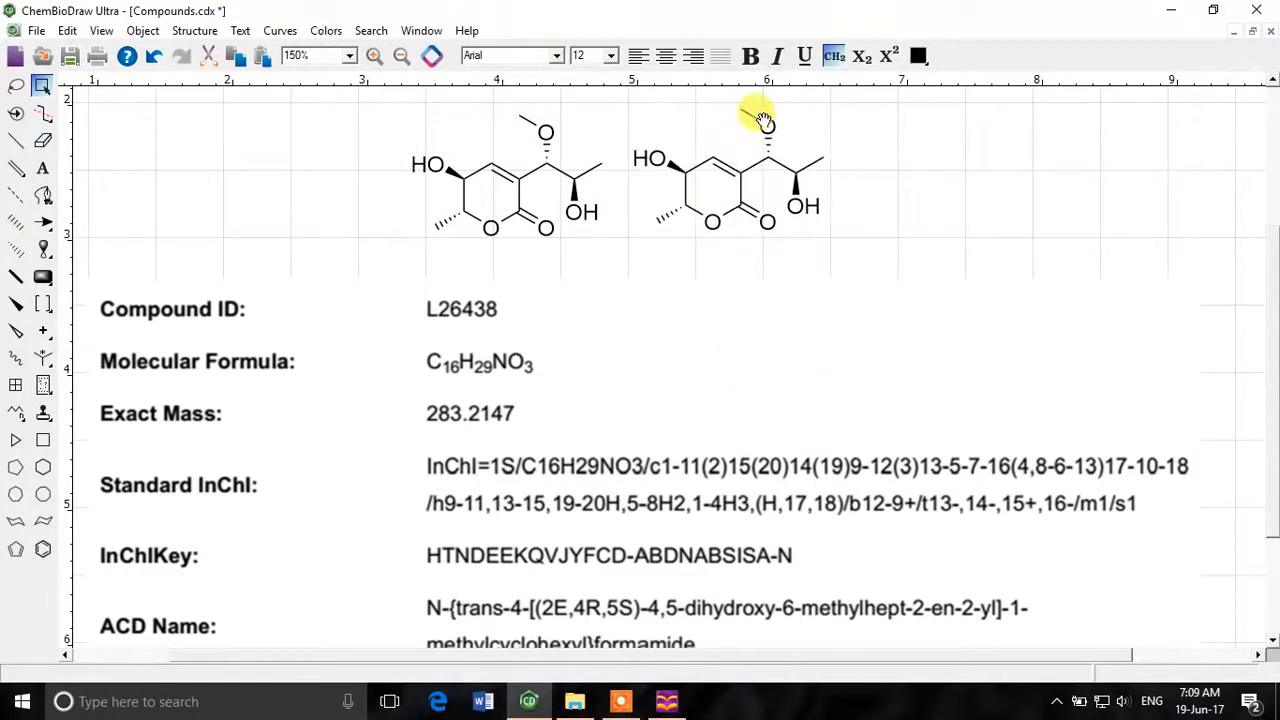
pyautogui.click(686, 534)
pyautogui.press('Delete')
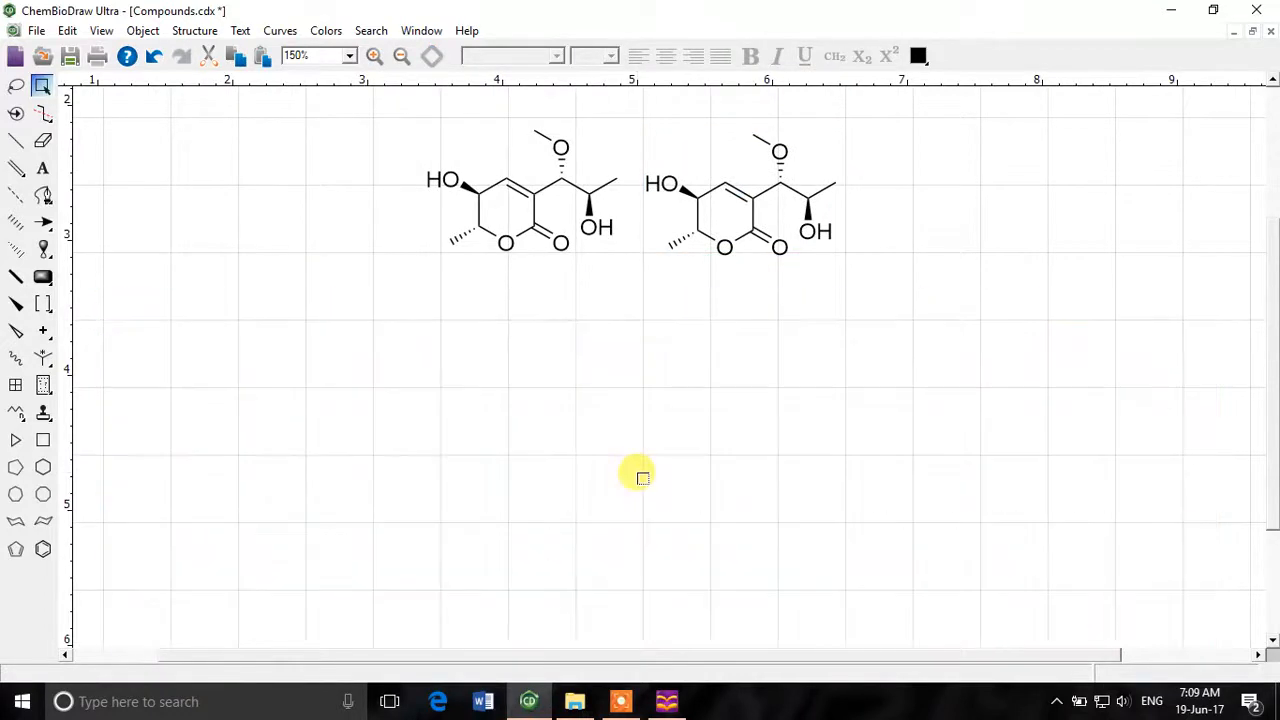
# Step: Move both structures together slightly down and to the left, and shift the right-hand one farther right to widen the gap
pyautogui.moveTo(900, 117); pyautogui.dragTo(468, 318)
pyautogui.moveTo(500, 206); pyautogui.dragTo(457, 251)
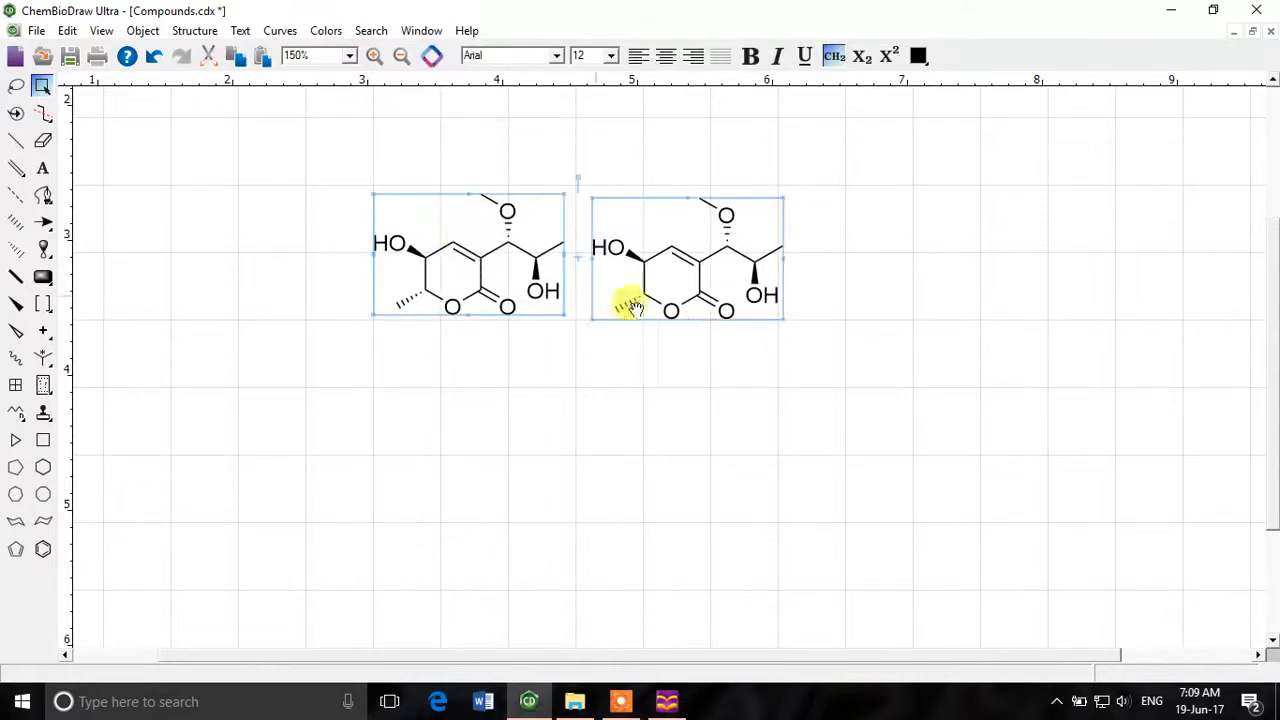
pyautogui.click(712, 364)
pyautogui.doubleClick(692, 266)
pyautogui.moveTo(691, 267); pyautogui.dragTo(739, 268)
pyautogui.click(698, 340)
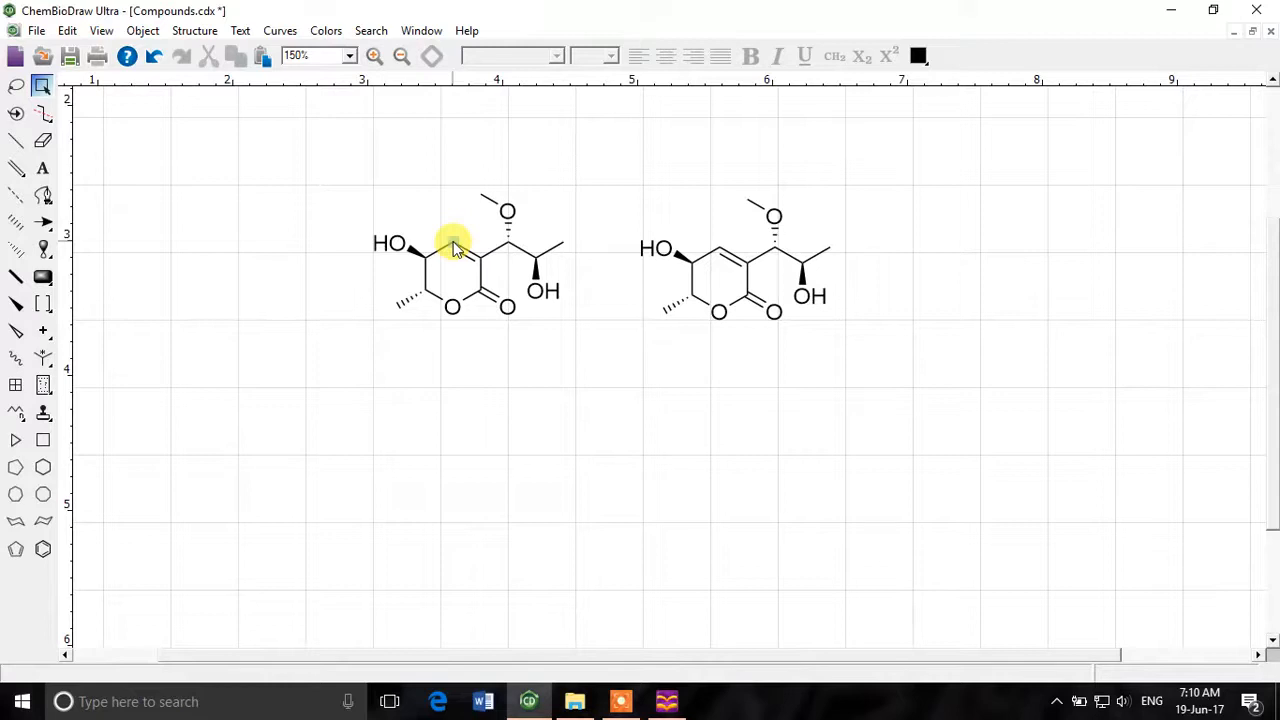
# Step: Place a copy of the structure directly below the left-hand one, flip the copy vertically, and deselect it
pyautogui.moveTo(712, 268); pyautogui.dragTo(452, 455)
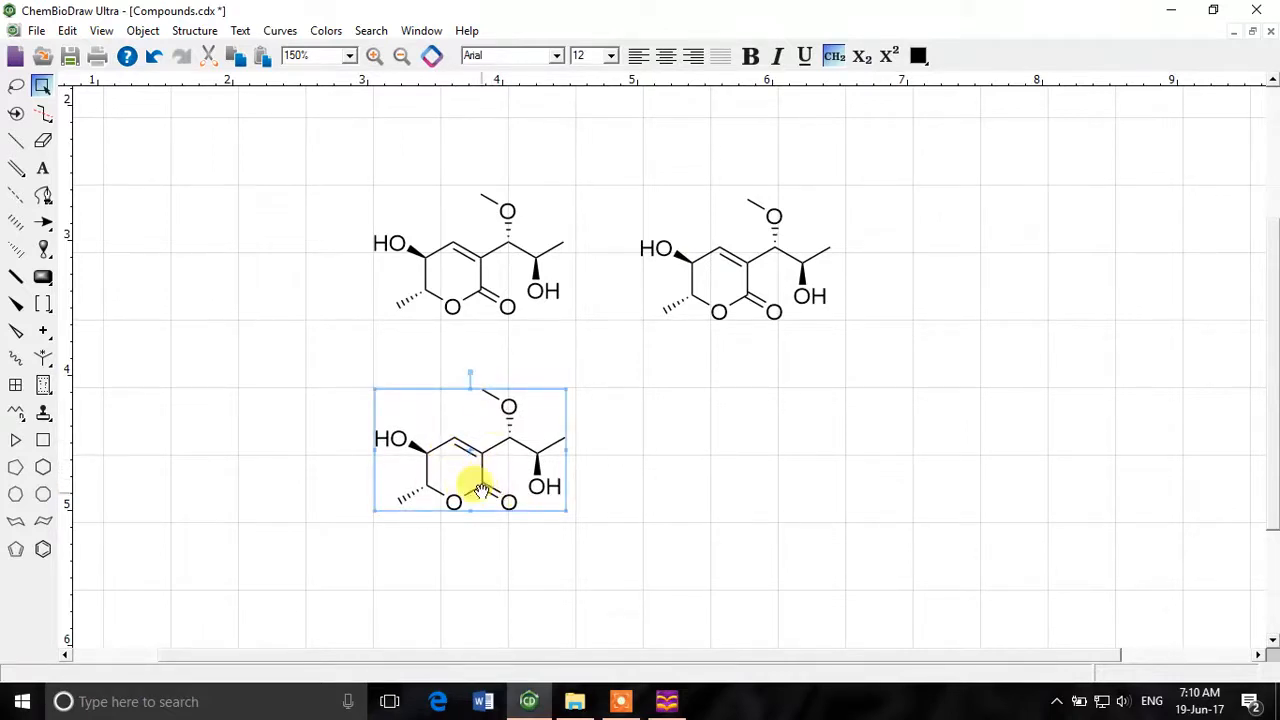
pyautogui.rightClick(482, 495)
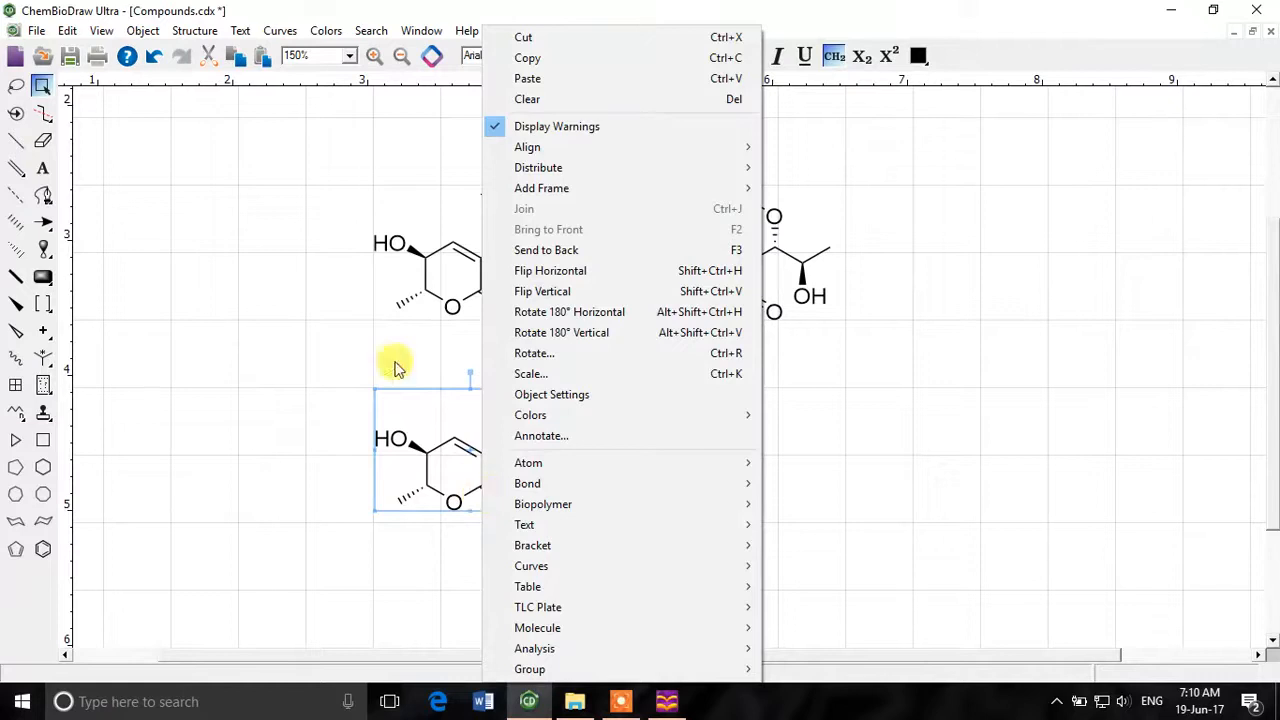
pyautogui.click(137, 33)
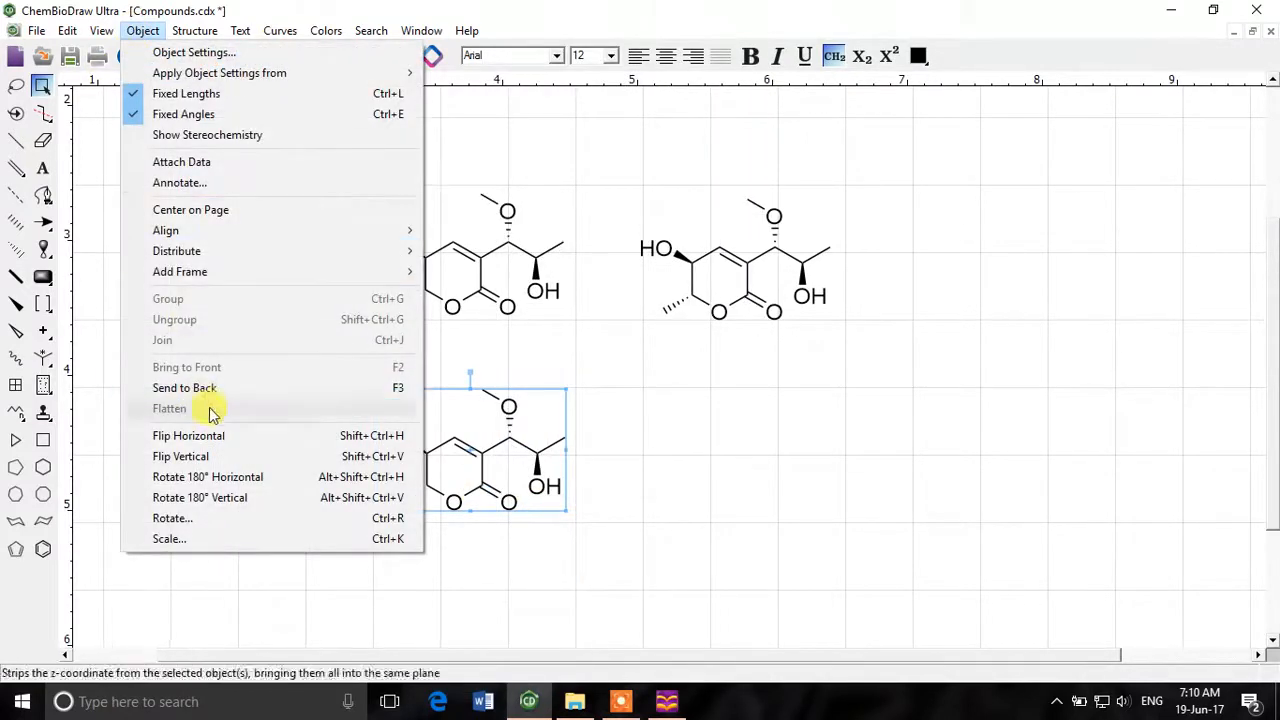
pyautogui.click(245, 456)
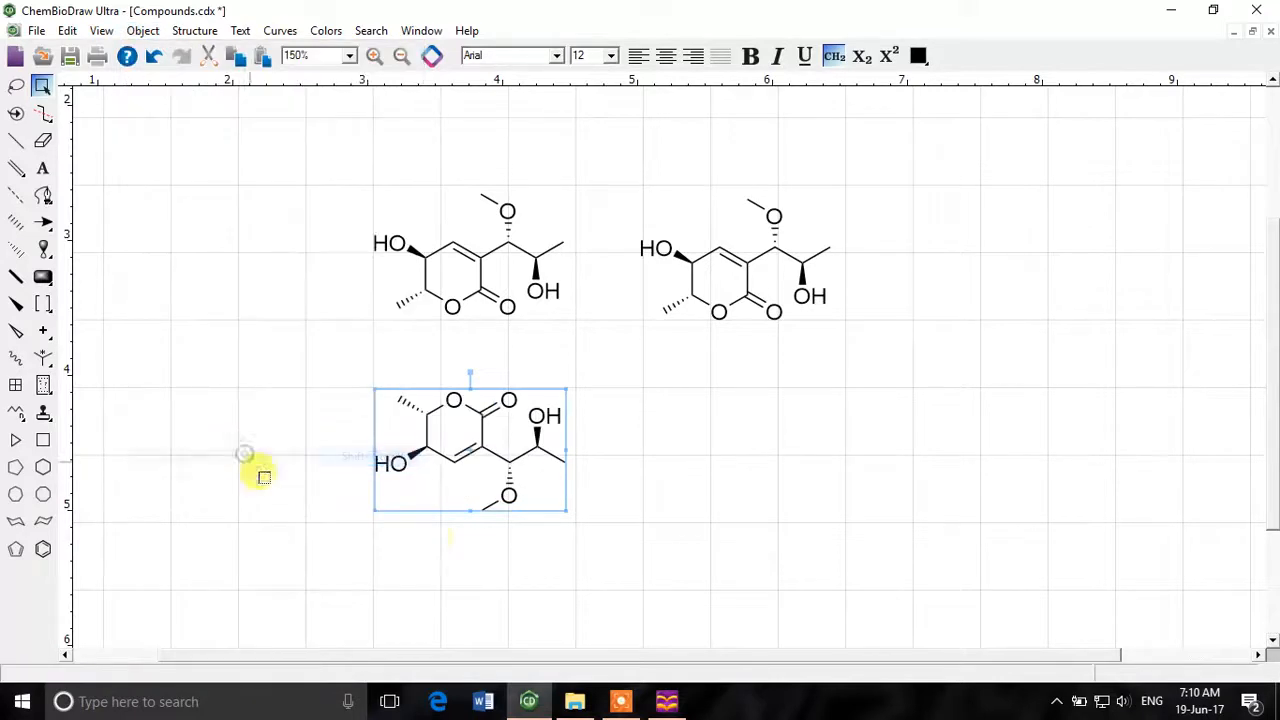
pyautogui.click(648, 455)
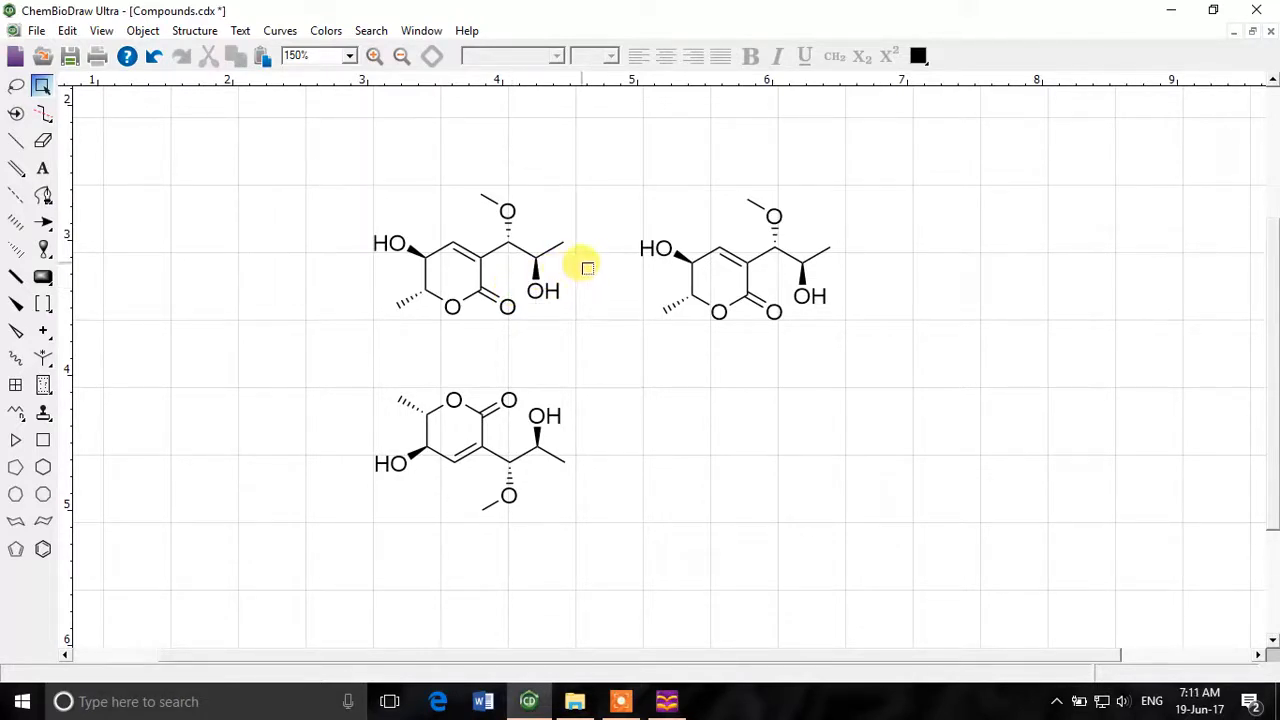
# Step: Flip the right-hand structure horizontally, and delete the vertically flipped copy below the left-hand structure
pyautogui.moveTo(605, 160); pyautogui.dragTo(368, 350)
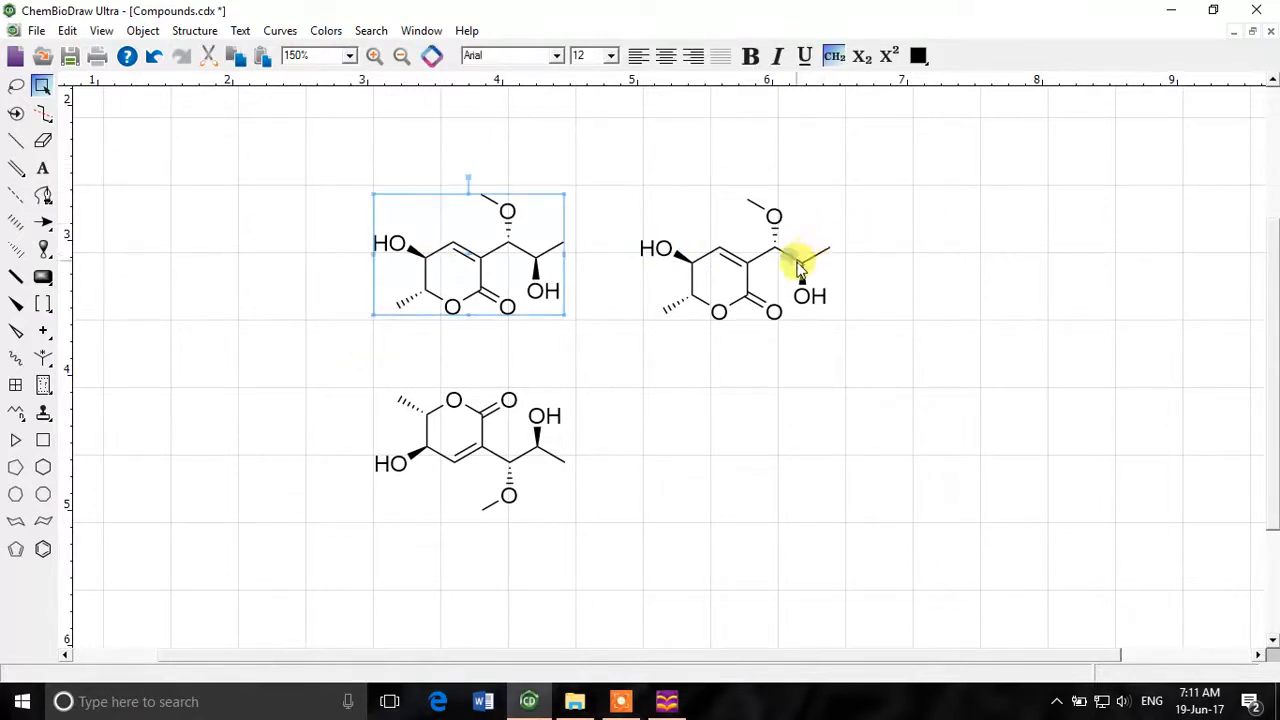
pyautogui.click(711, 345)
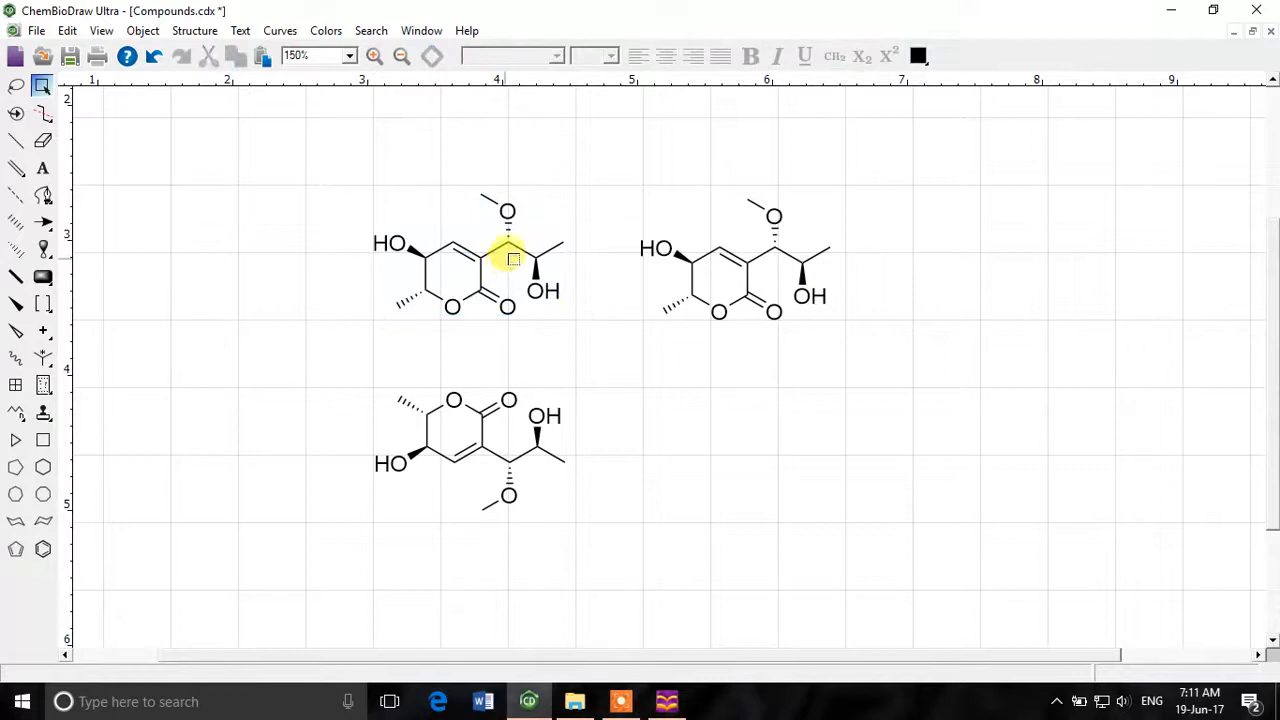
pyautogui.moveTo(334, 168); pyautogui.dragTo(924, 360)
pyautogui.moveTo(900, 163); pyautogui.dragTo(603, 377)
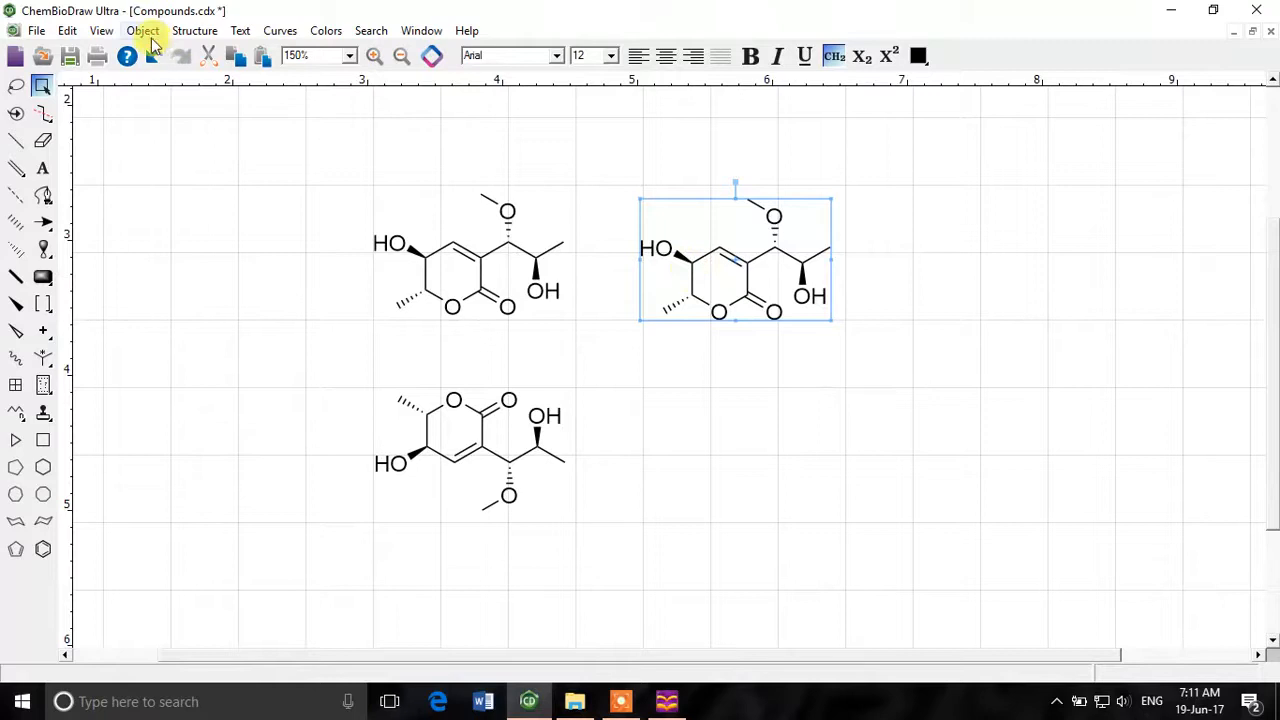
pyautogui.click(143, 31)
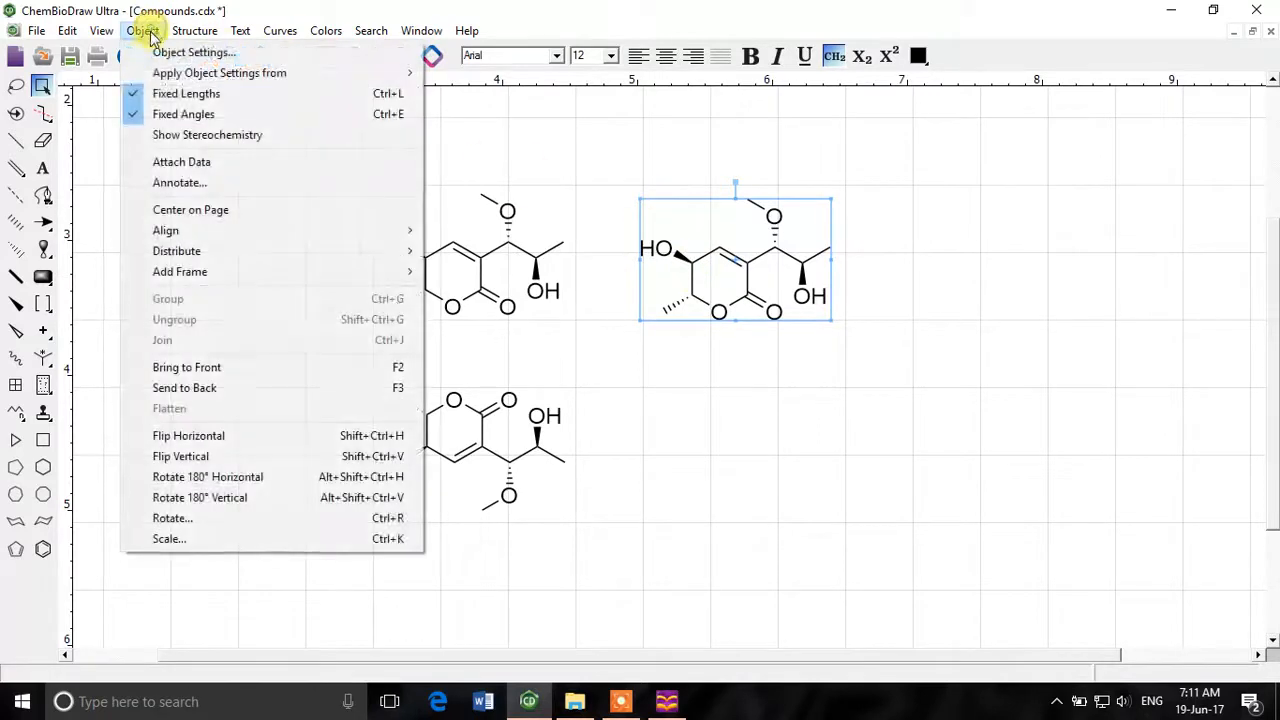
pyautogui.click(252, 444)
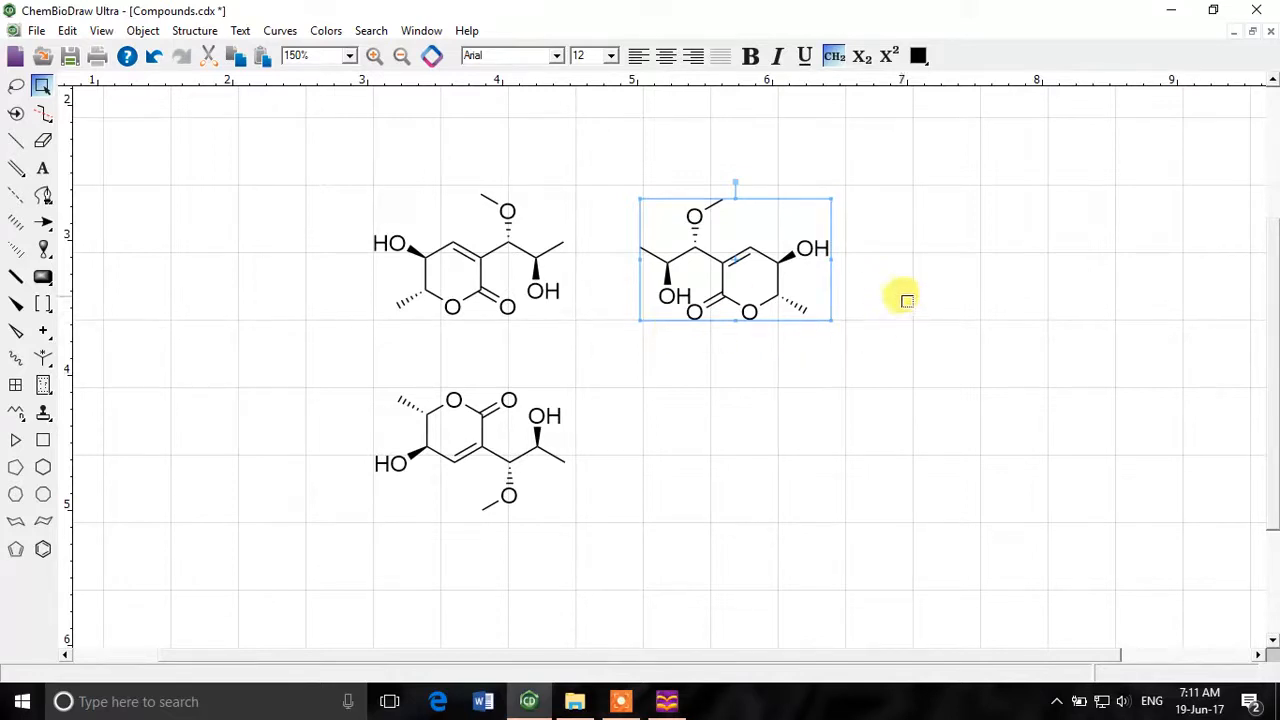
pyautogui.click(924, 268)
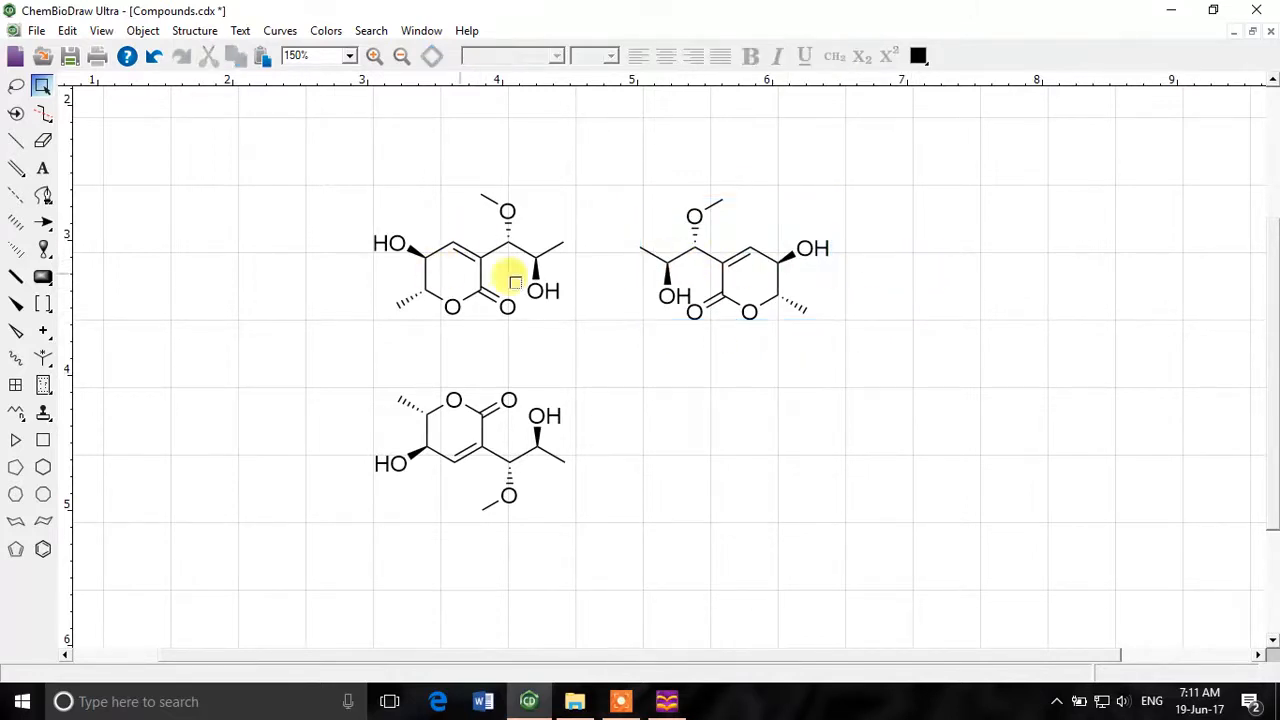
pyautogui.moveTo(654, 369); pyautogui.dragTo(288, 512)
pyautogui.press('Delete')
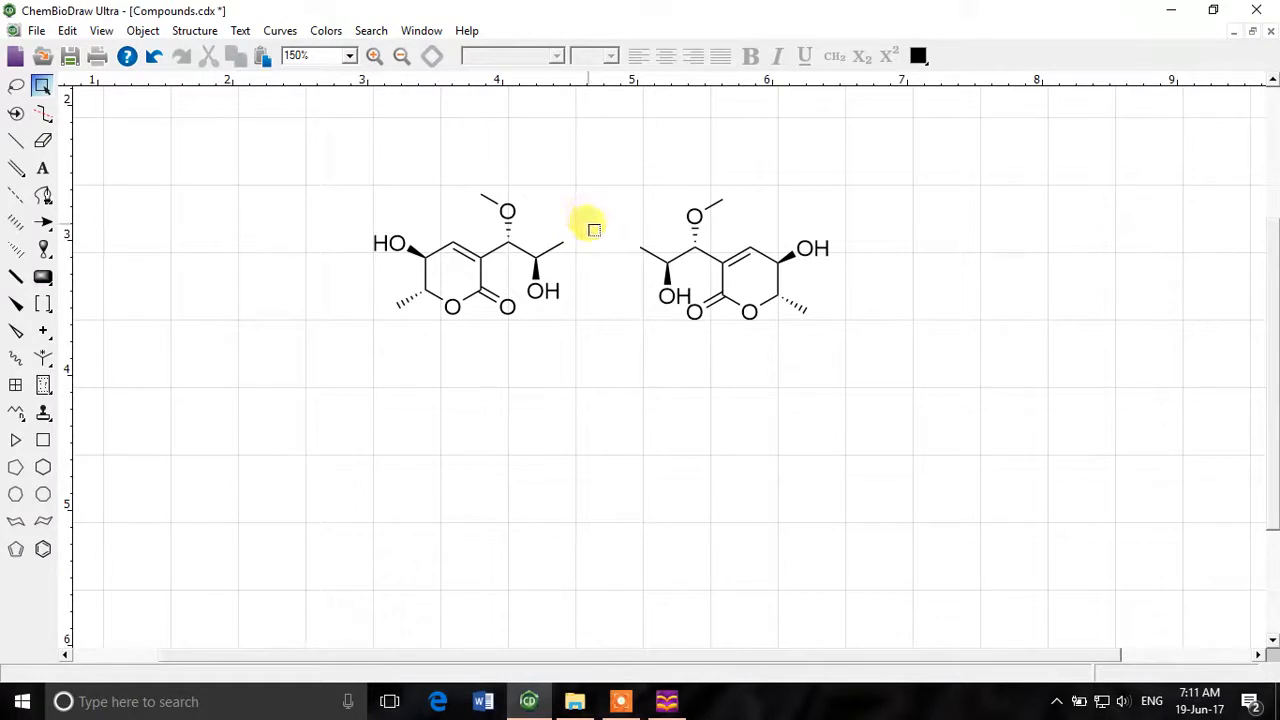
# Step: Show the stereochemistry labels on the left-hand structure and deselect it
pyautogui.moveTo(324, 172); pyautogui.dragTo(592, 364)
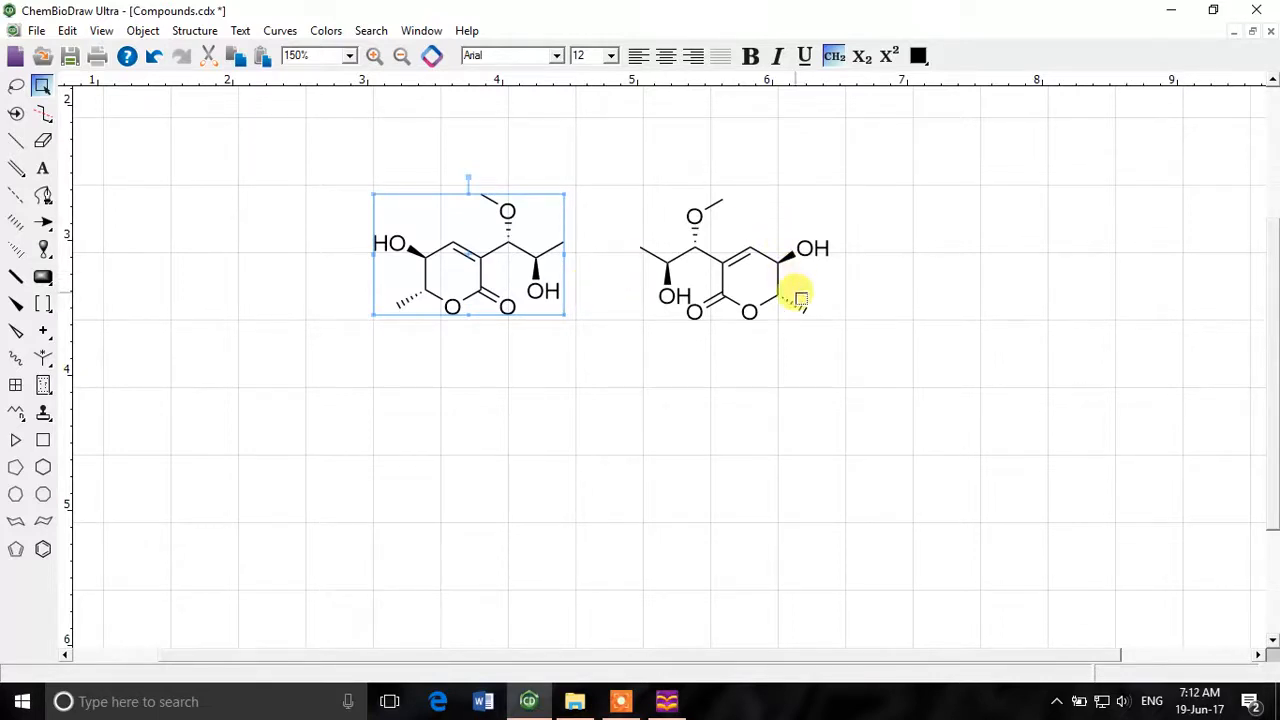
pyautogui.click(157, 32)
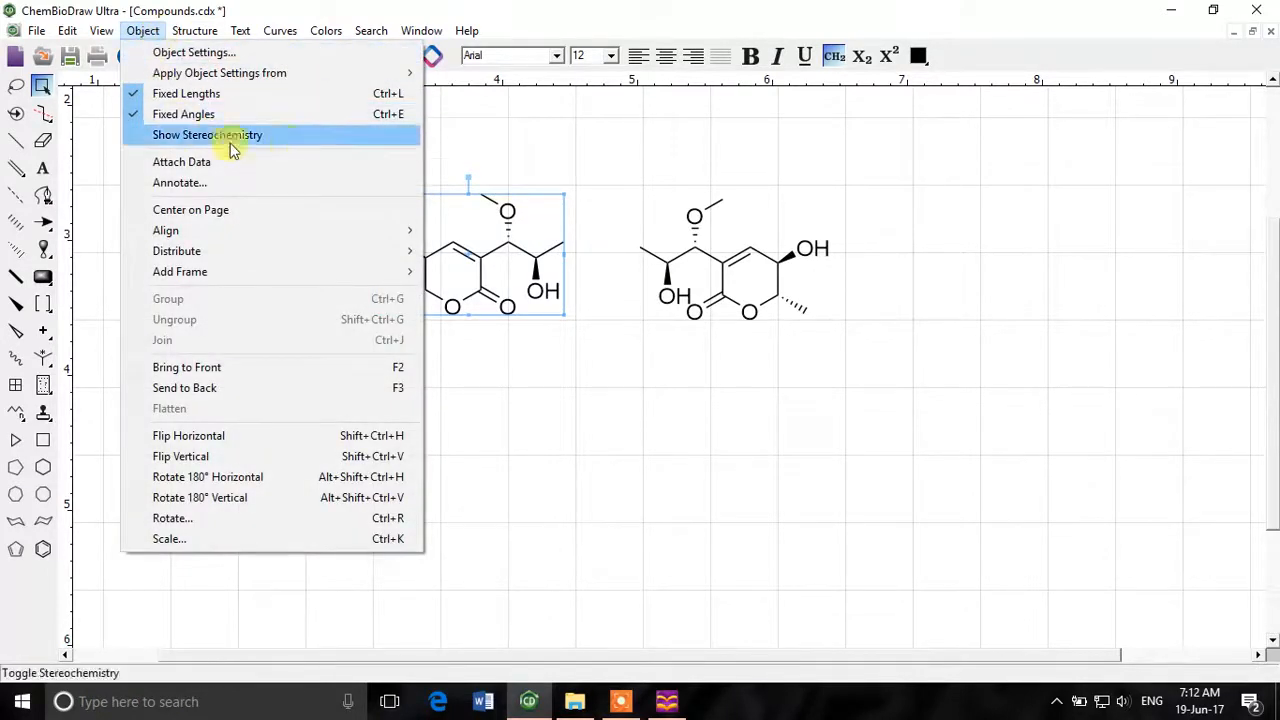
pyautogui.click(298, 139)
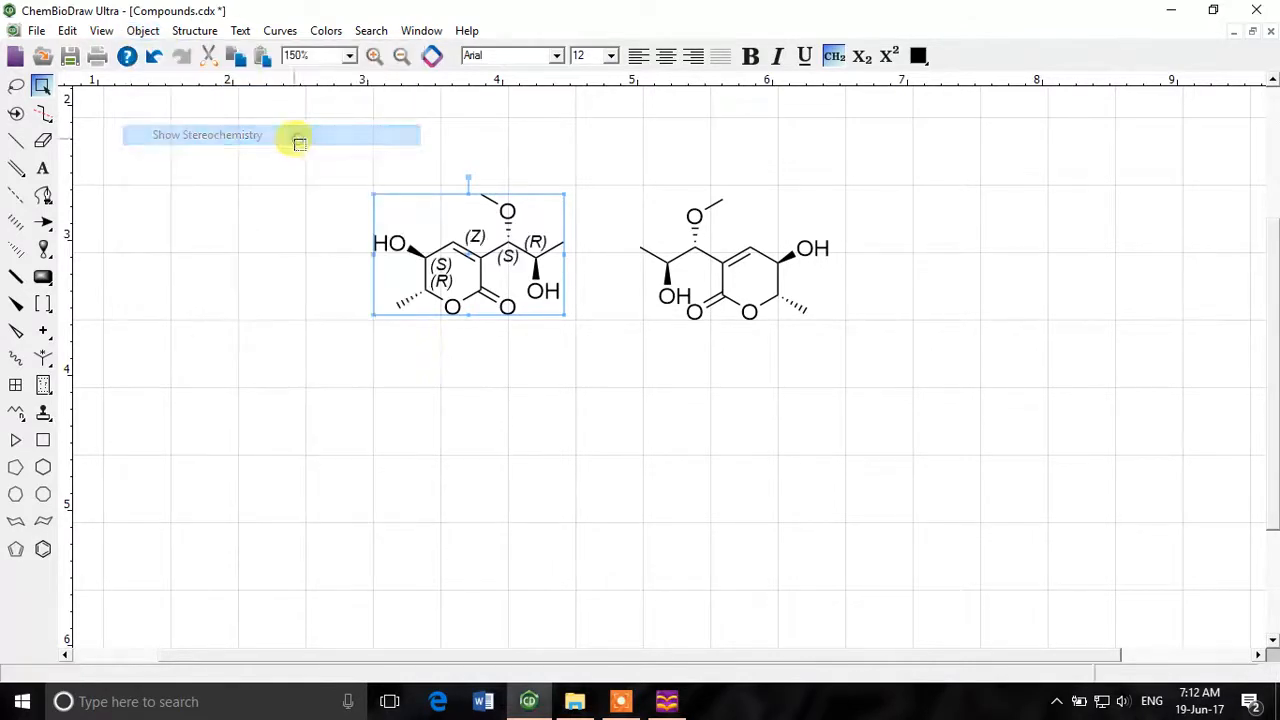
pyautogui.click(536, 380)
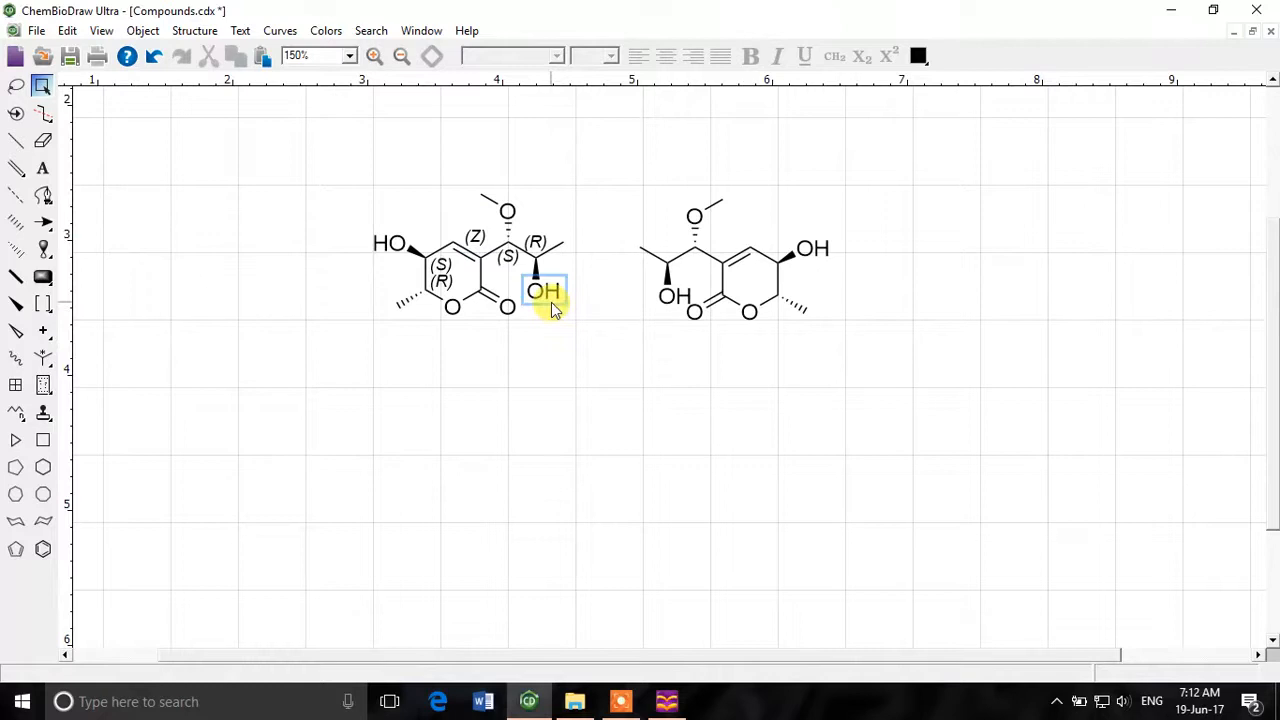
# Step: Show the stereochemistry labels on the horizontally flipped right-hand structure and deselect it
pyautogui.moveTo(620, 158); pyautogui.dragTo(871, 369)
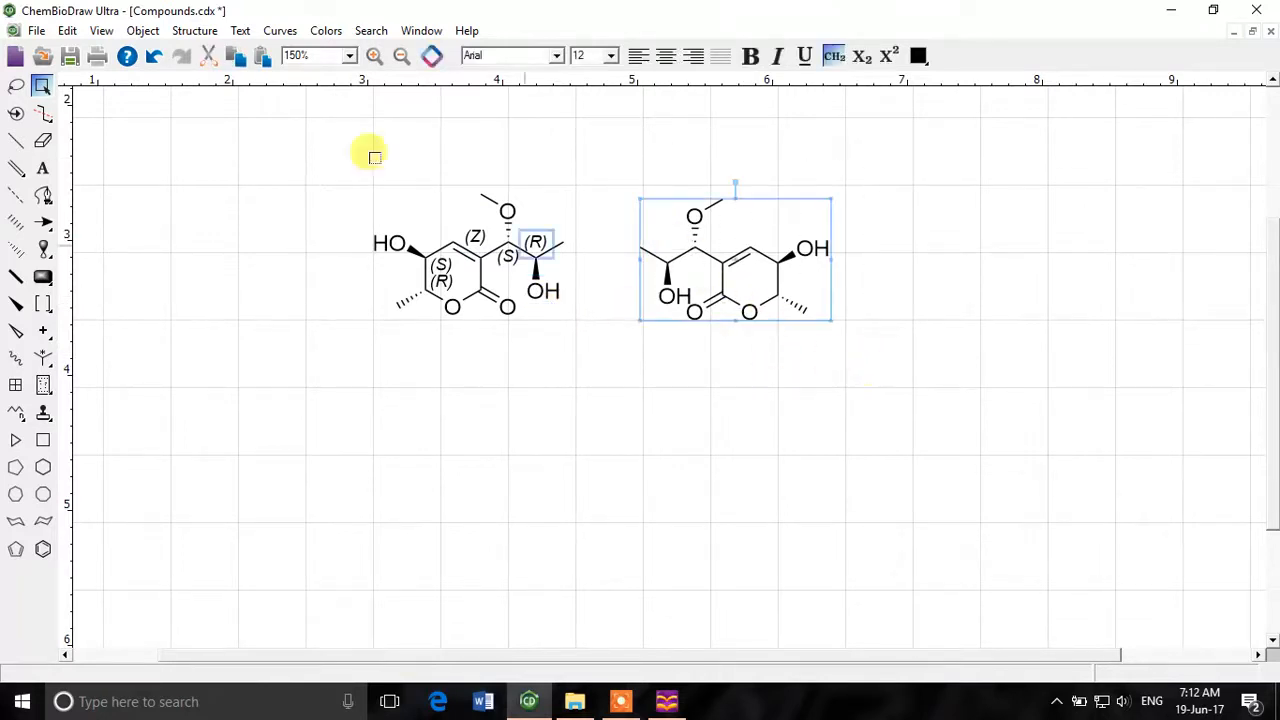
pyautogui.click(143, 31)
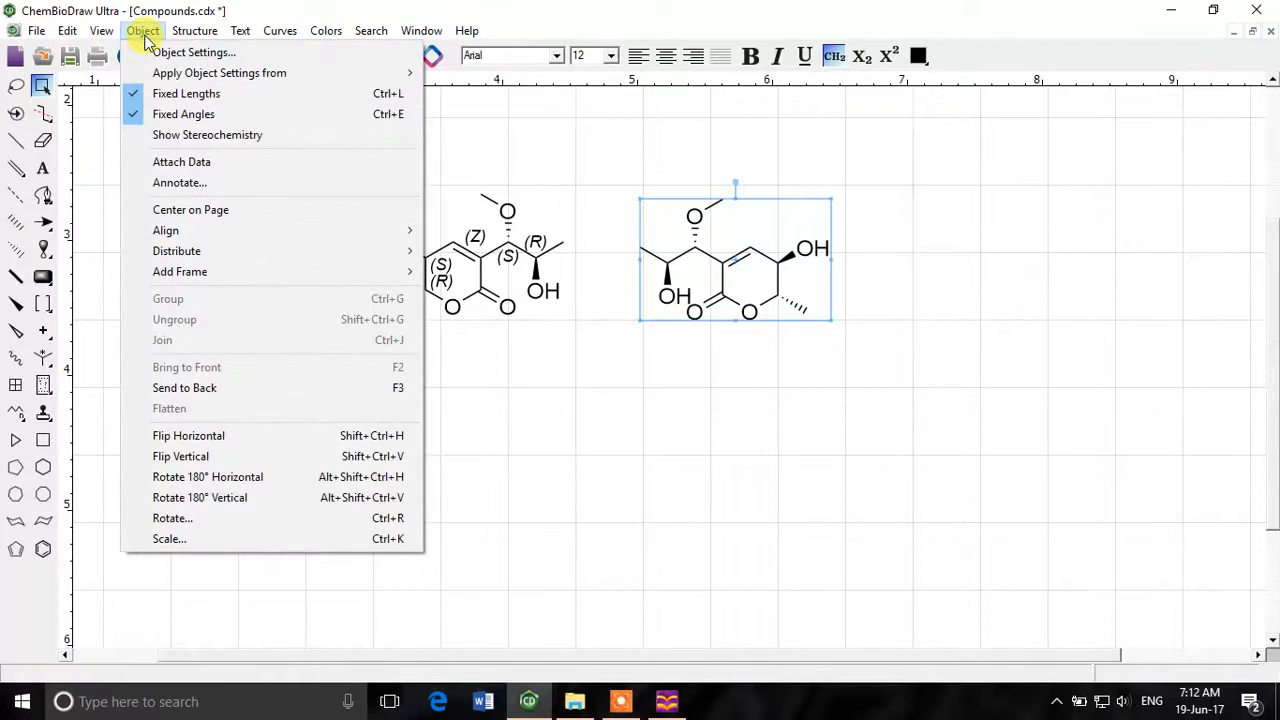
pyautogui.click(322, 140)
pyautogui.click(757, 386)
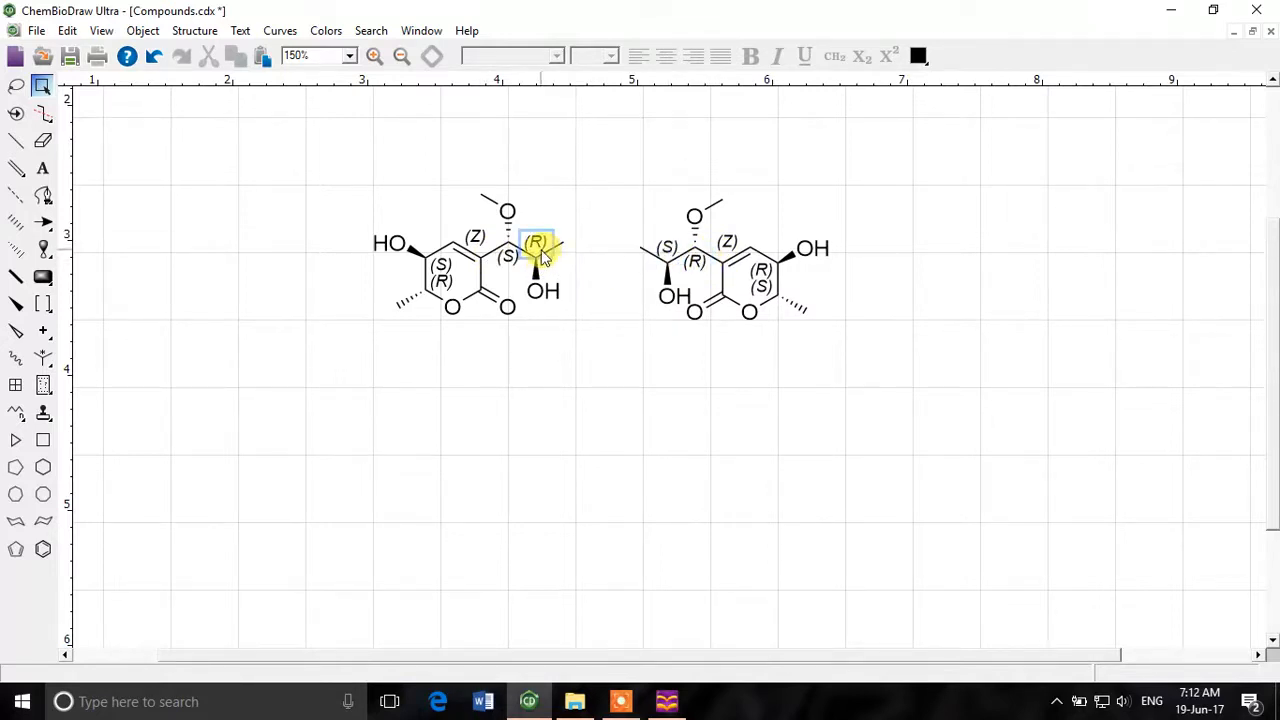
# Step: Rotate the left-hand structure 60 degrees clockwise with Rotate Atom Labels off, and undo the rotation
pyautogui.moveTo(600, 180); pyautogui.dragTo(908, 360)
pyautogui.moveTo(606, 183); pyautogui.dragTo(340, 370)
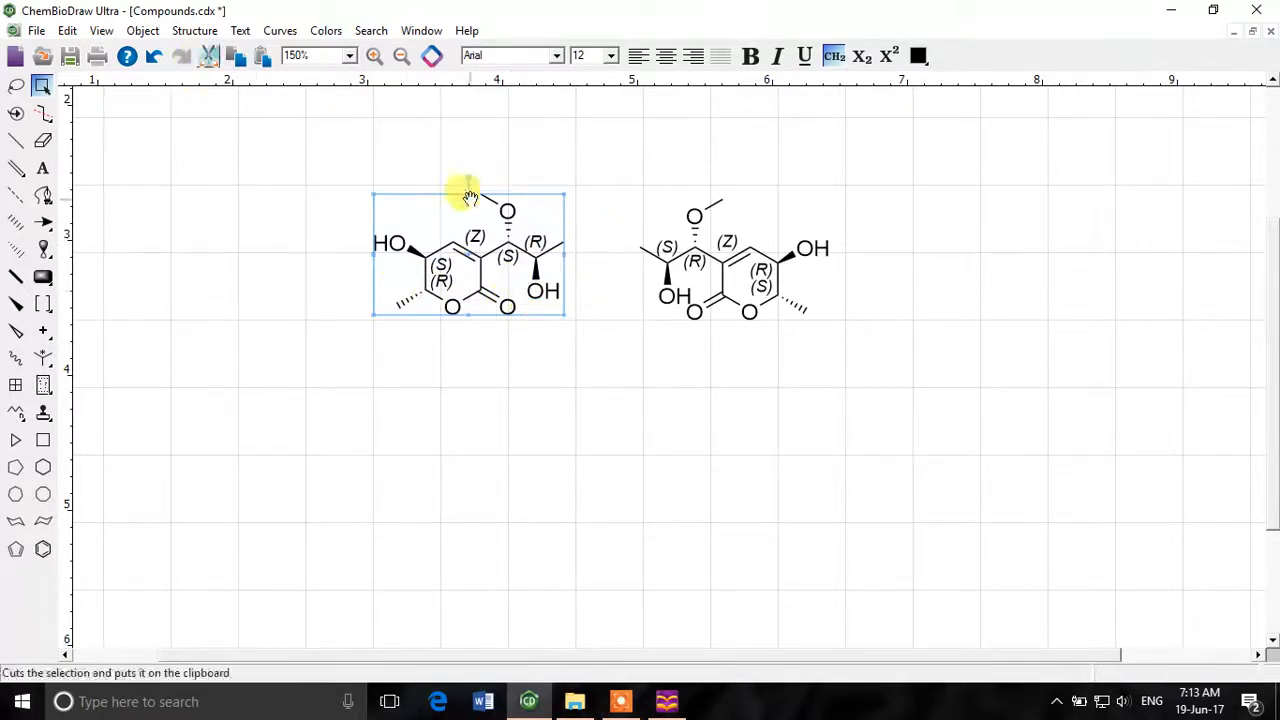
pyautogui.click(187, 33)
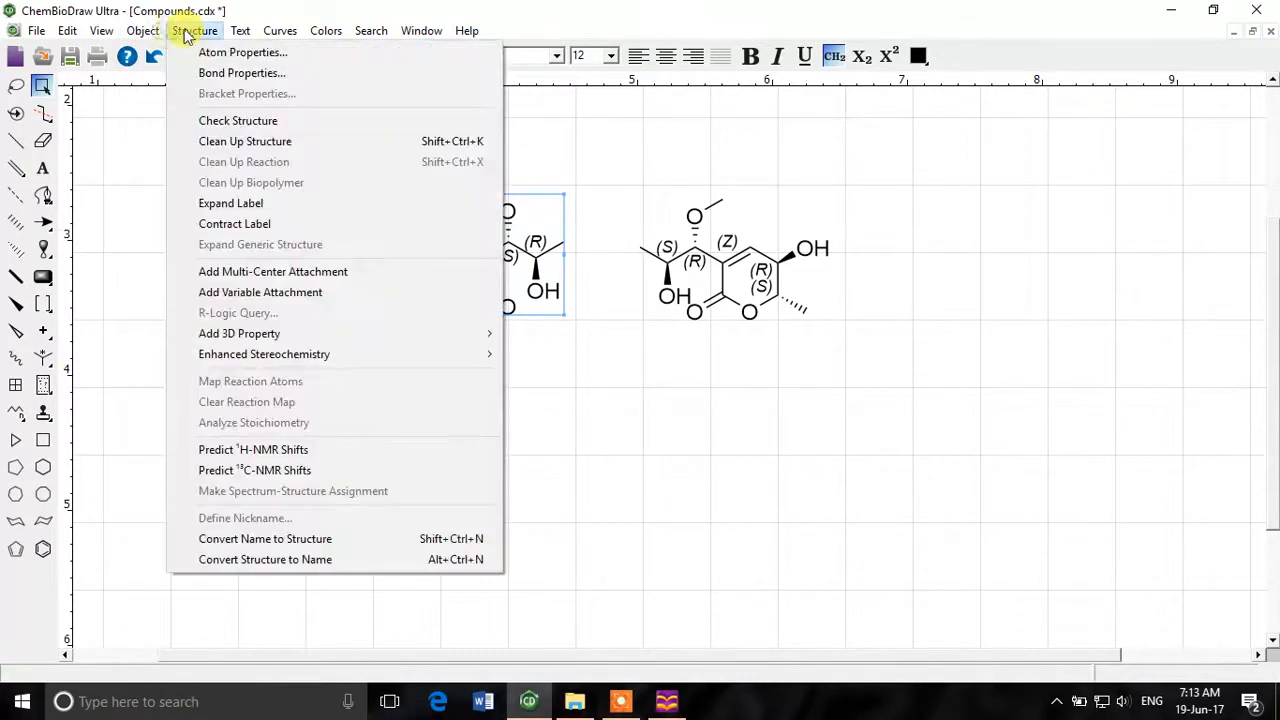
pyautogui.moveTo(146, 32)
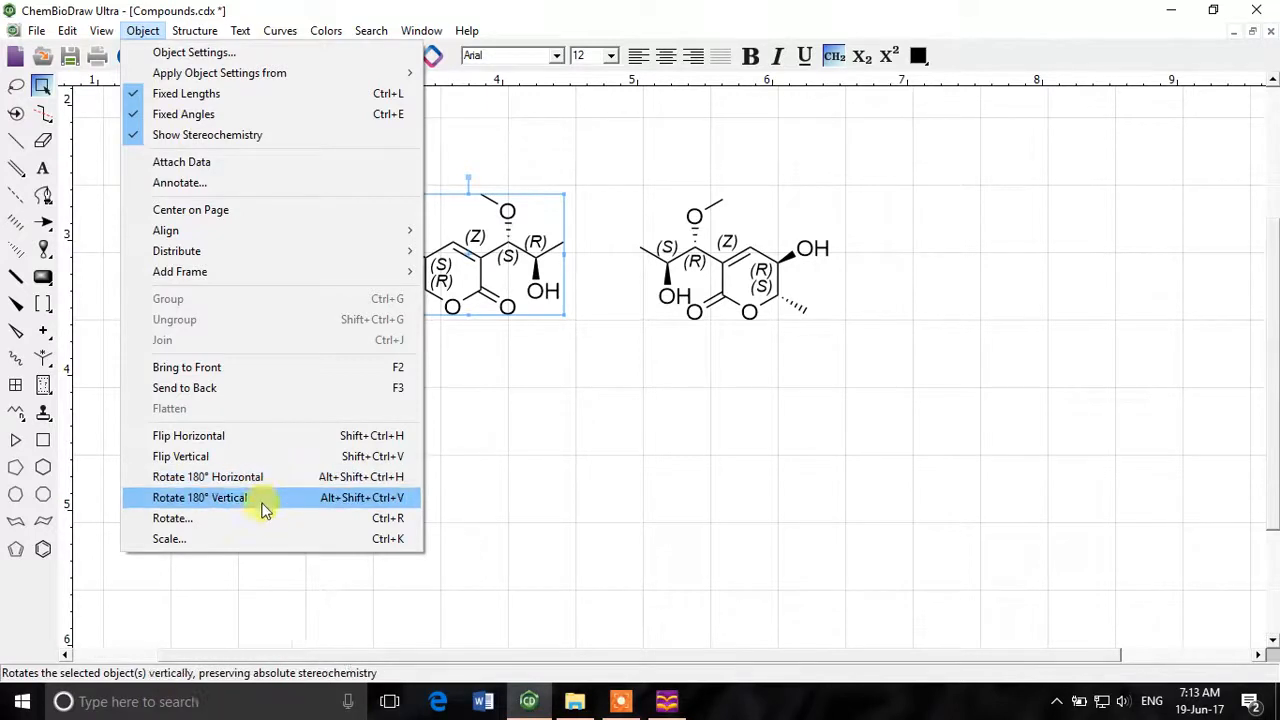
pyautogui.click(214, 518)
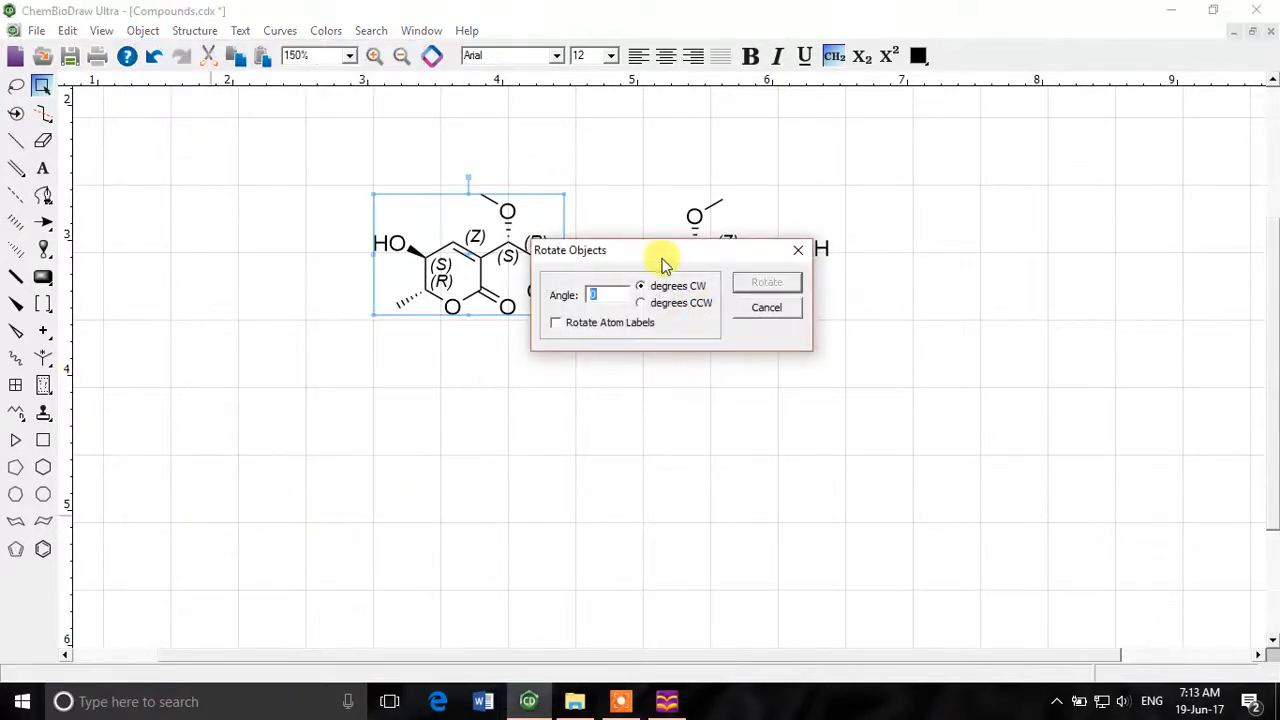
pyautogui.moveTo(395, 437); pyautogui.dragTo(367, 434)
pyautogui.write('60')
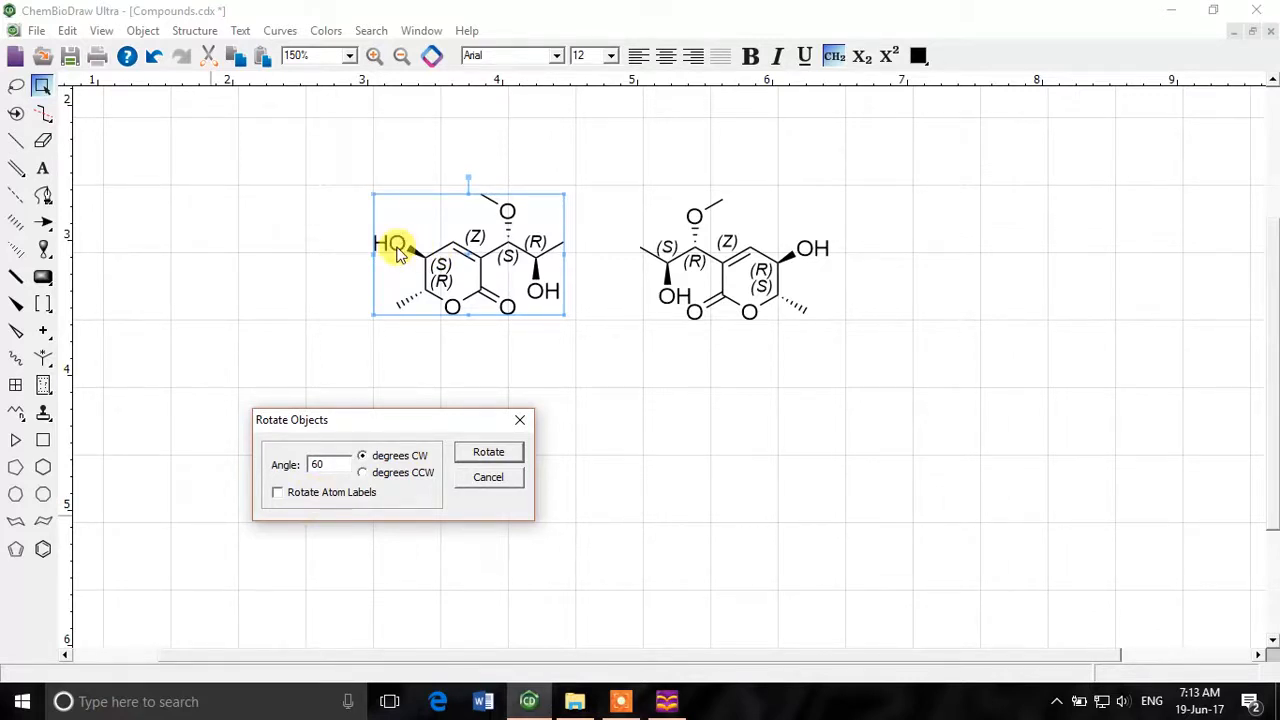
pyautogui.click(483, 457)
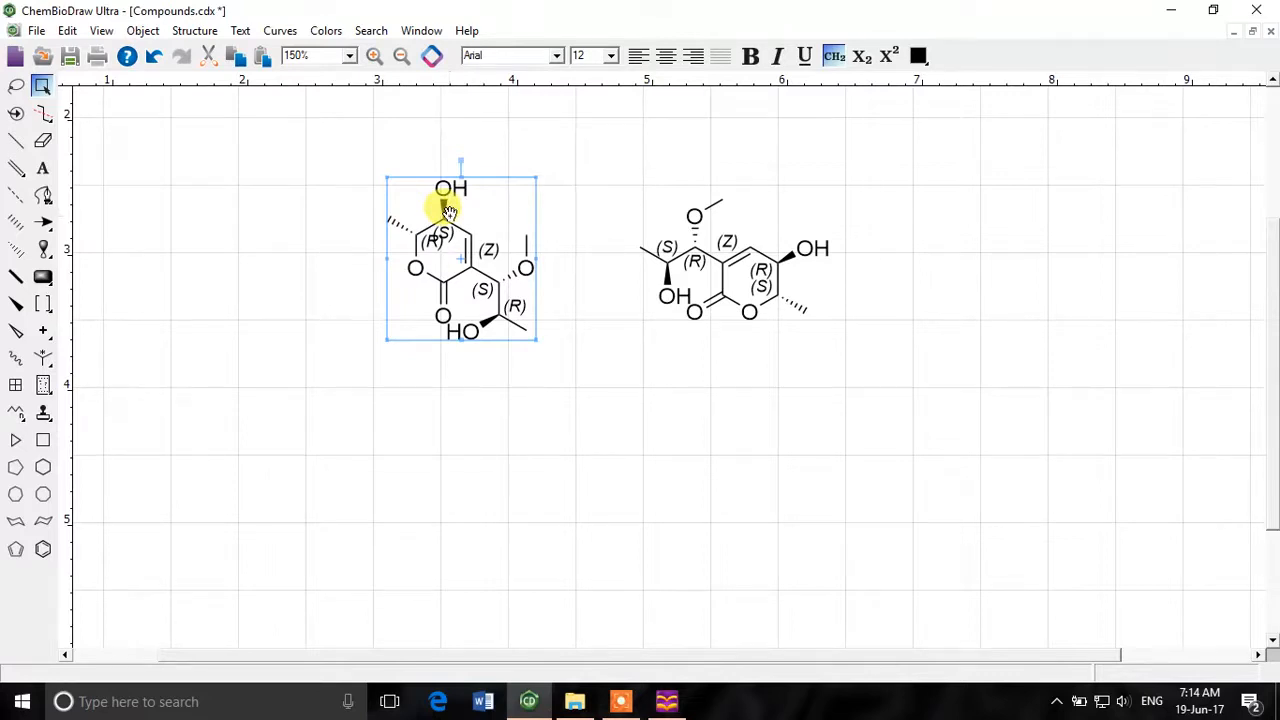
pyautogui.hotkey('ctrl', 'z')
# Step: Rotate the left-hand structure 60 degrees clockwise with Rotate Atom Labels turned on, and deselect it
pyautogui.click(143, 30)
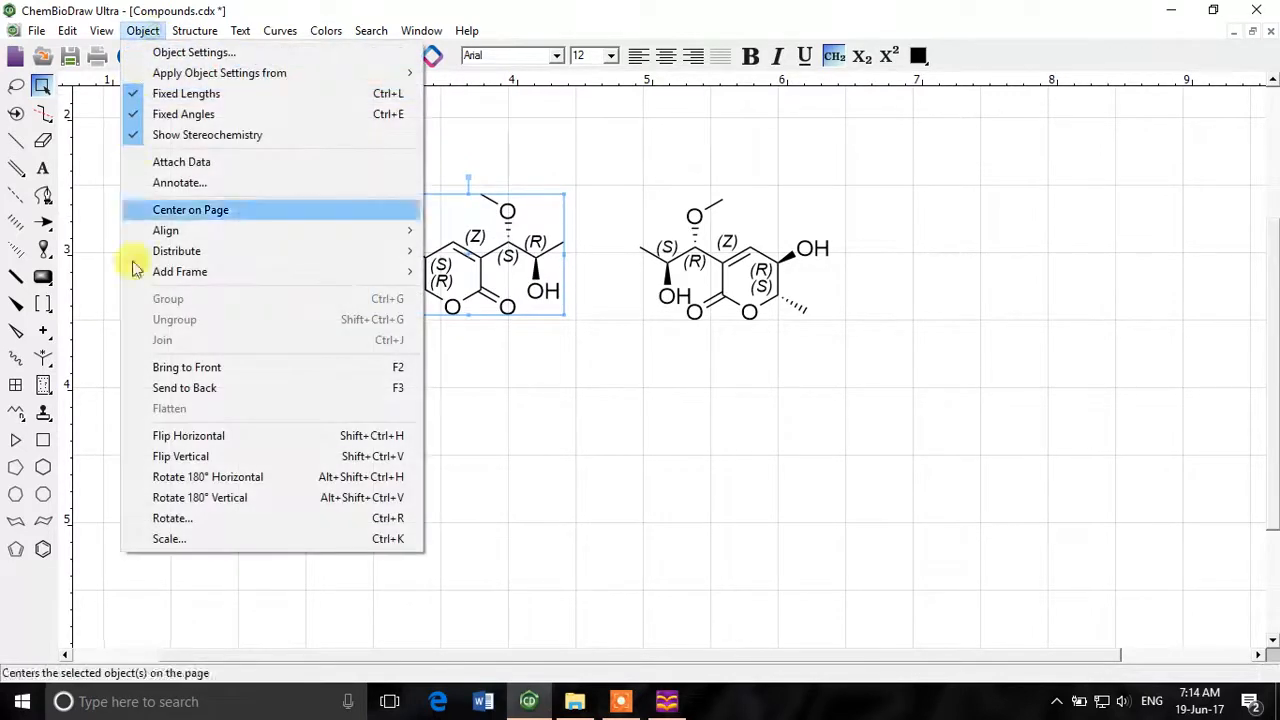
pyautogui.click(199, 525)
pyautogui.click(612, 324)
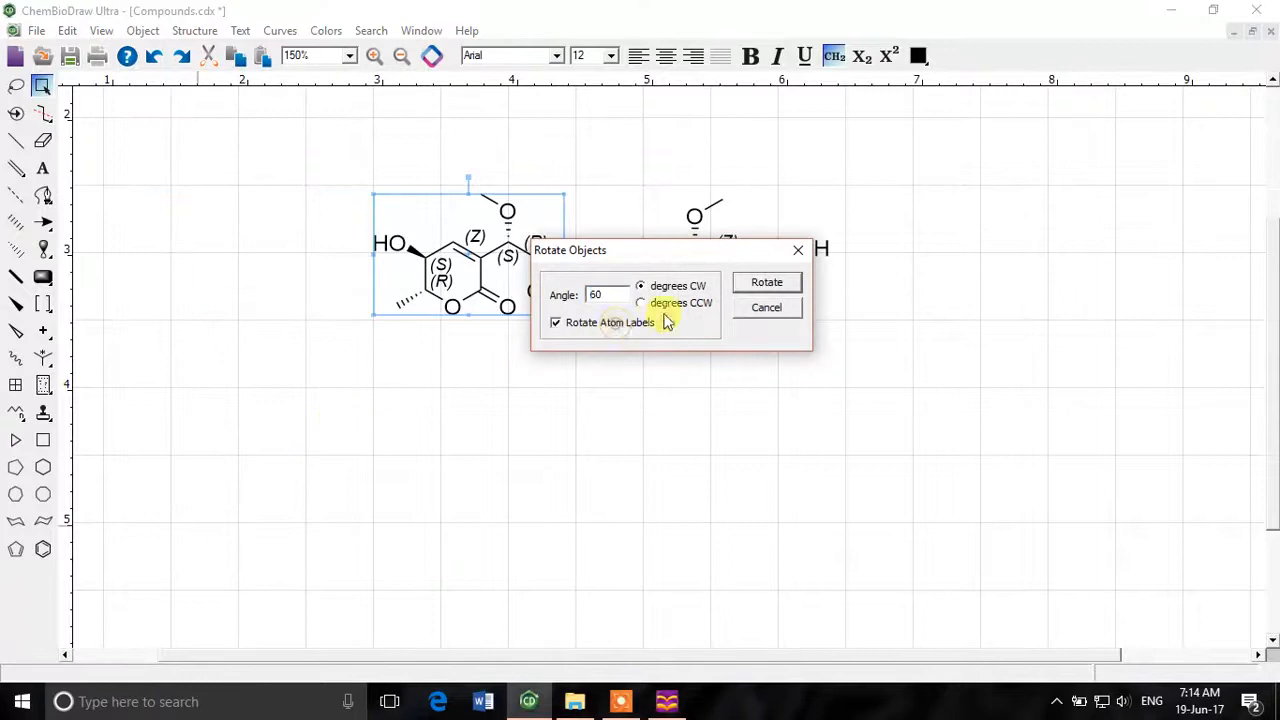
pyautogui.click(770, 281)
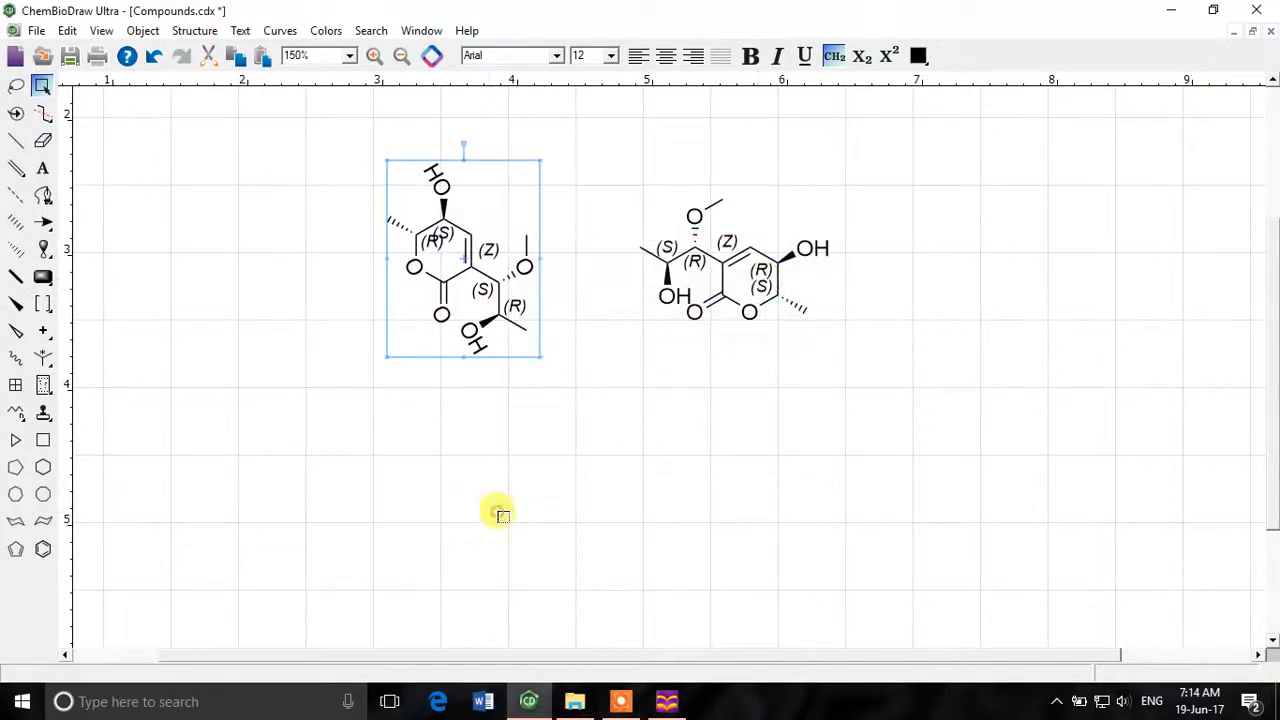
pyautogui.click(500, 515)
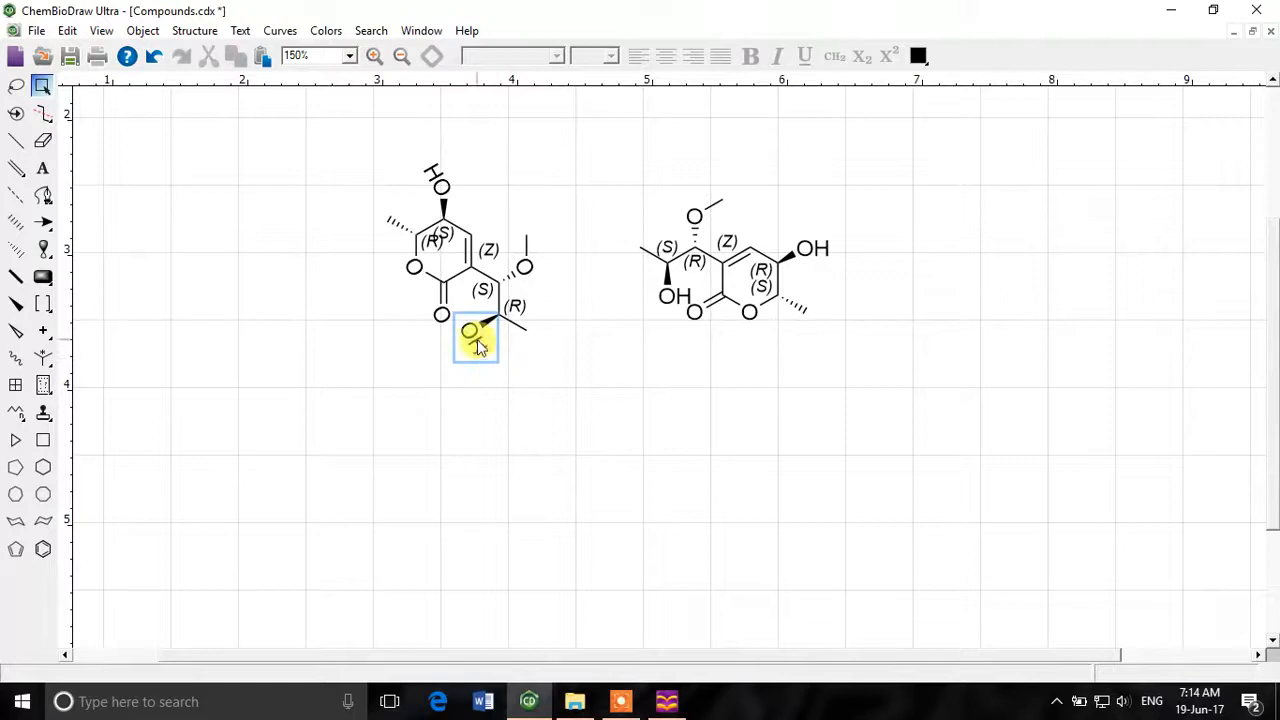